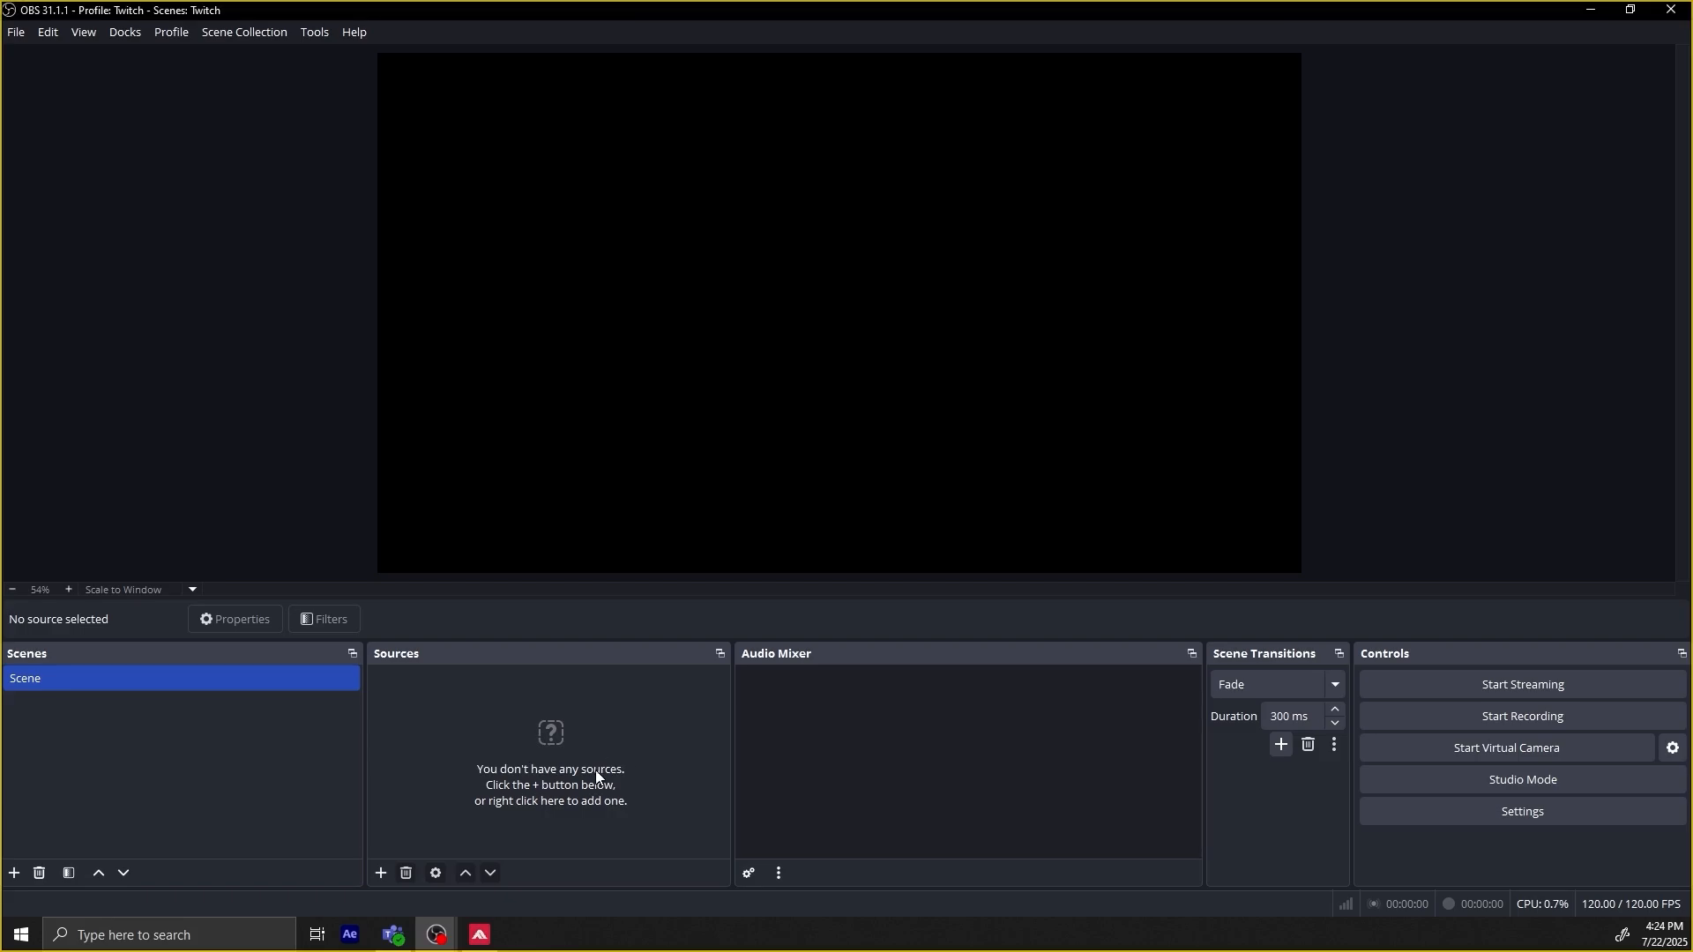
Add an Application Audio Capture source named Discord to the scene.
{"action": "left_click", "coordinate": [381, 873]}
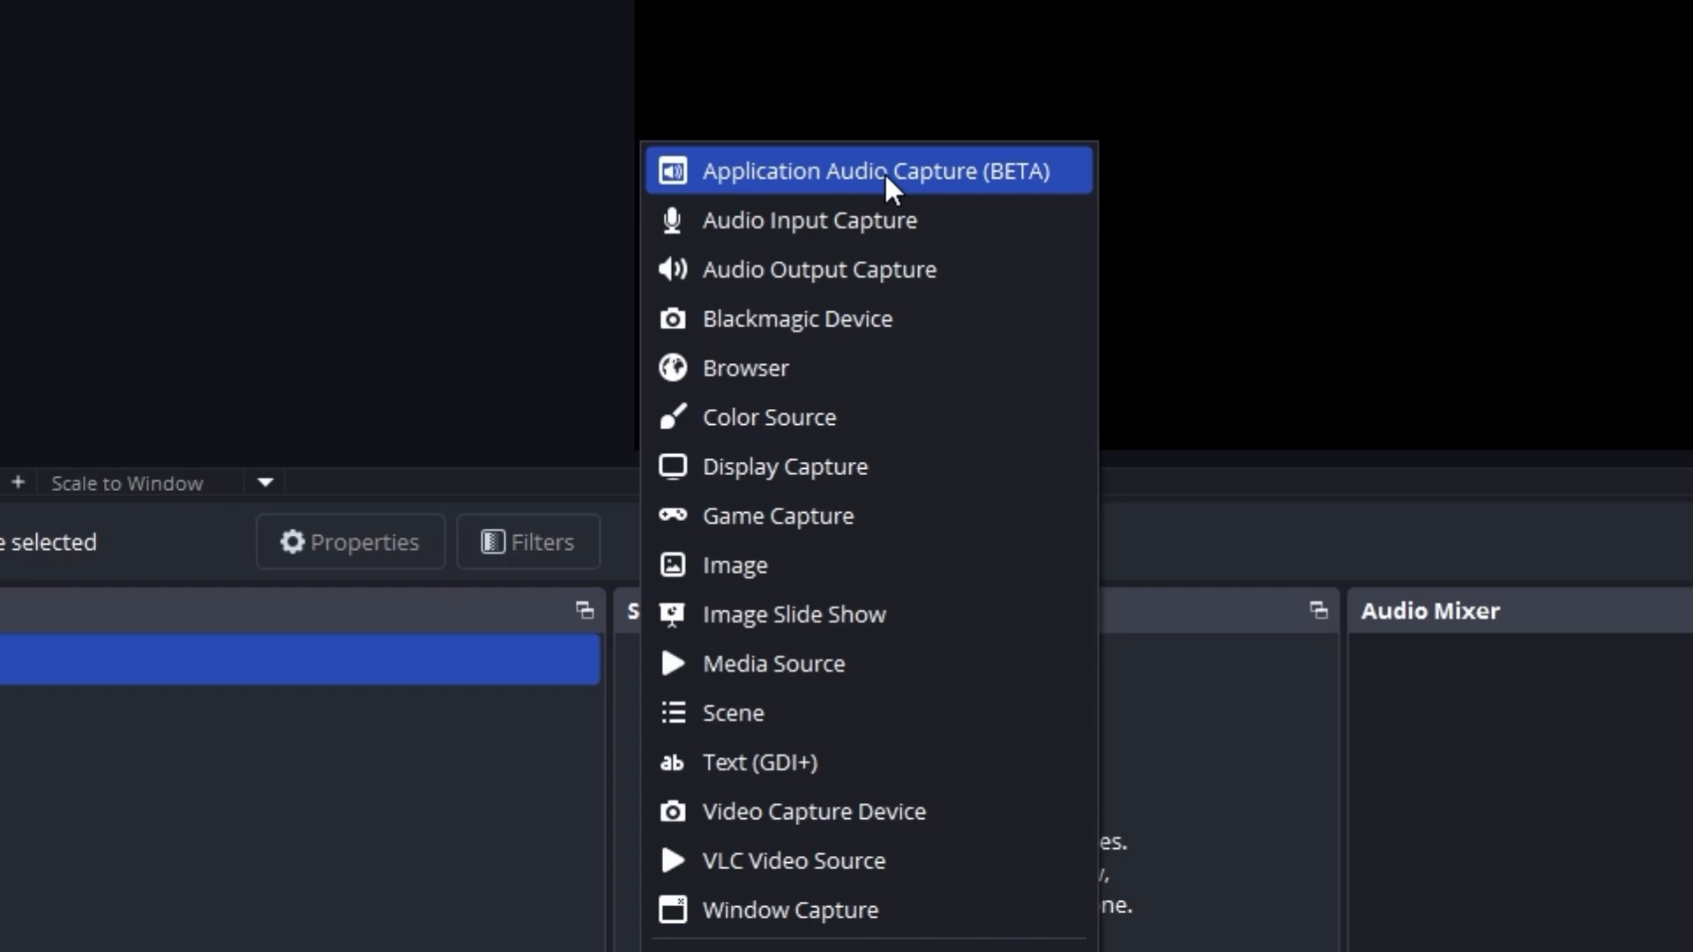
{"action": "left_click", "coordinate": [883, 171]}
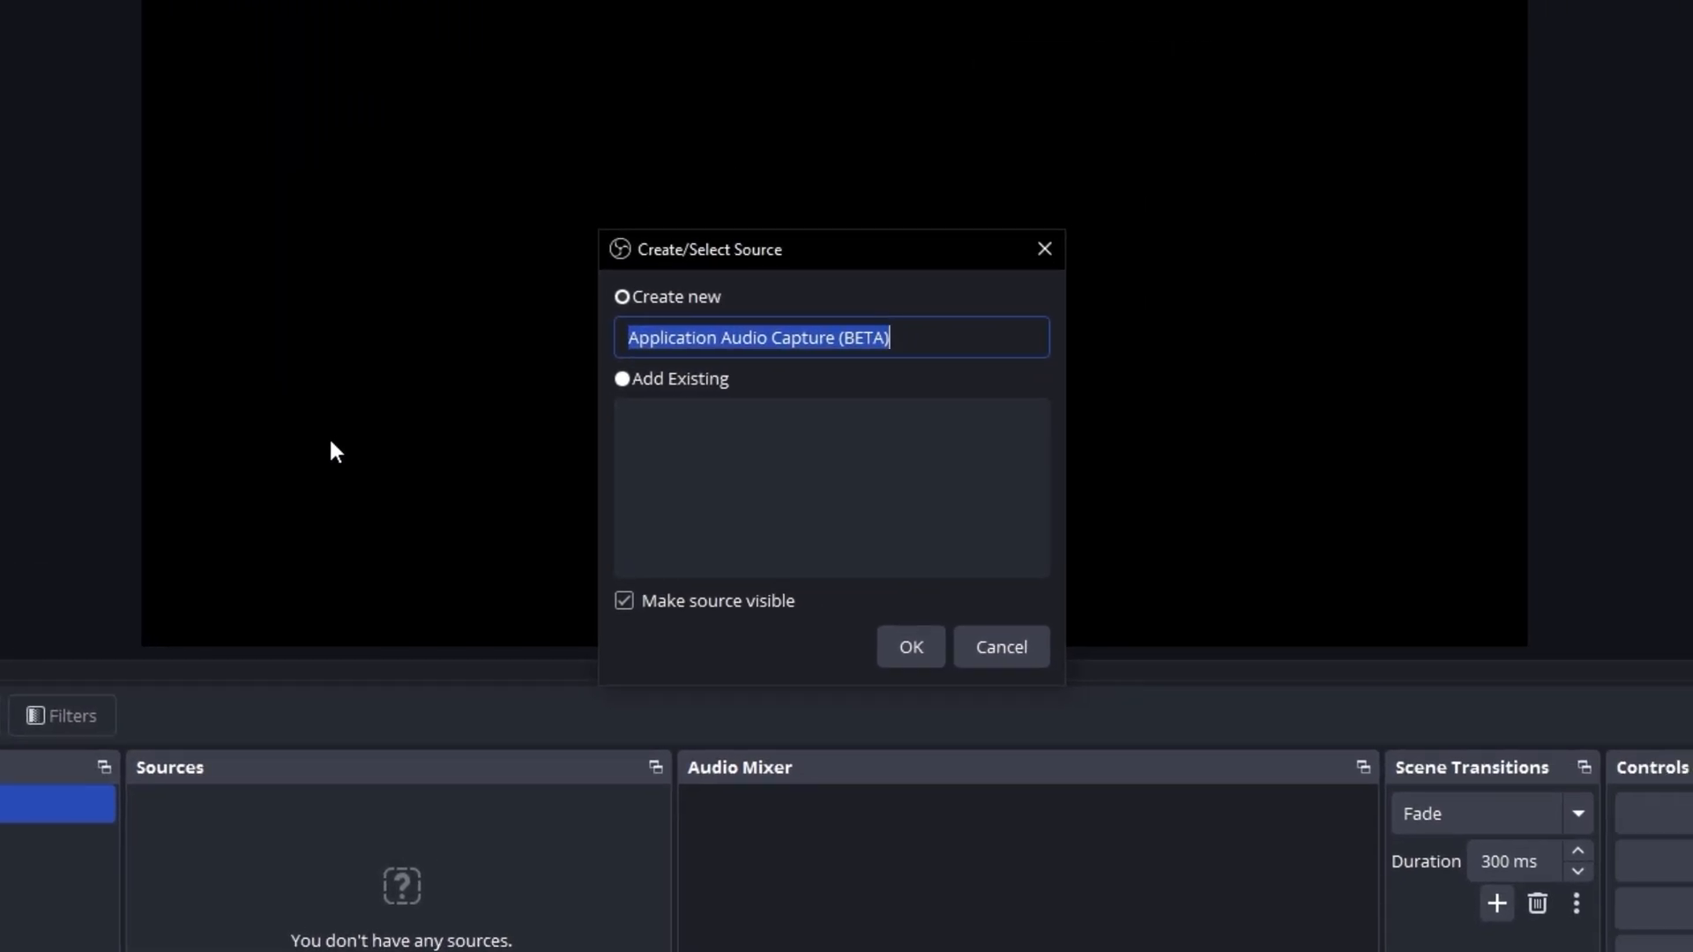
{"action": "type", "text": "Discord"}
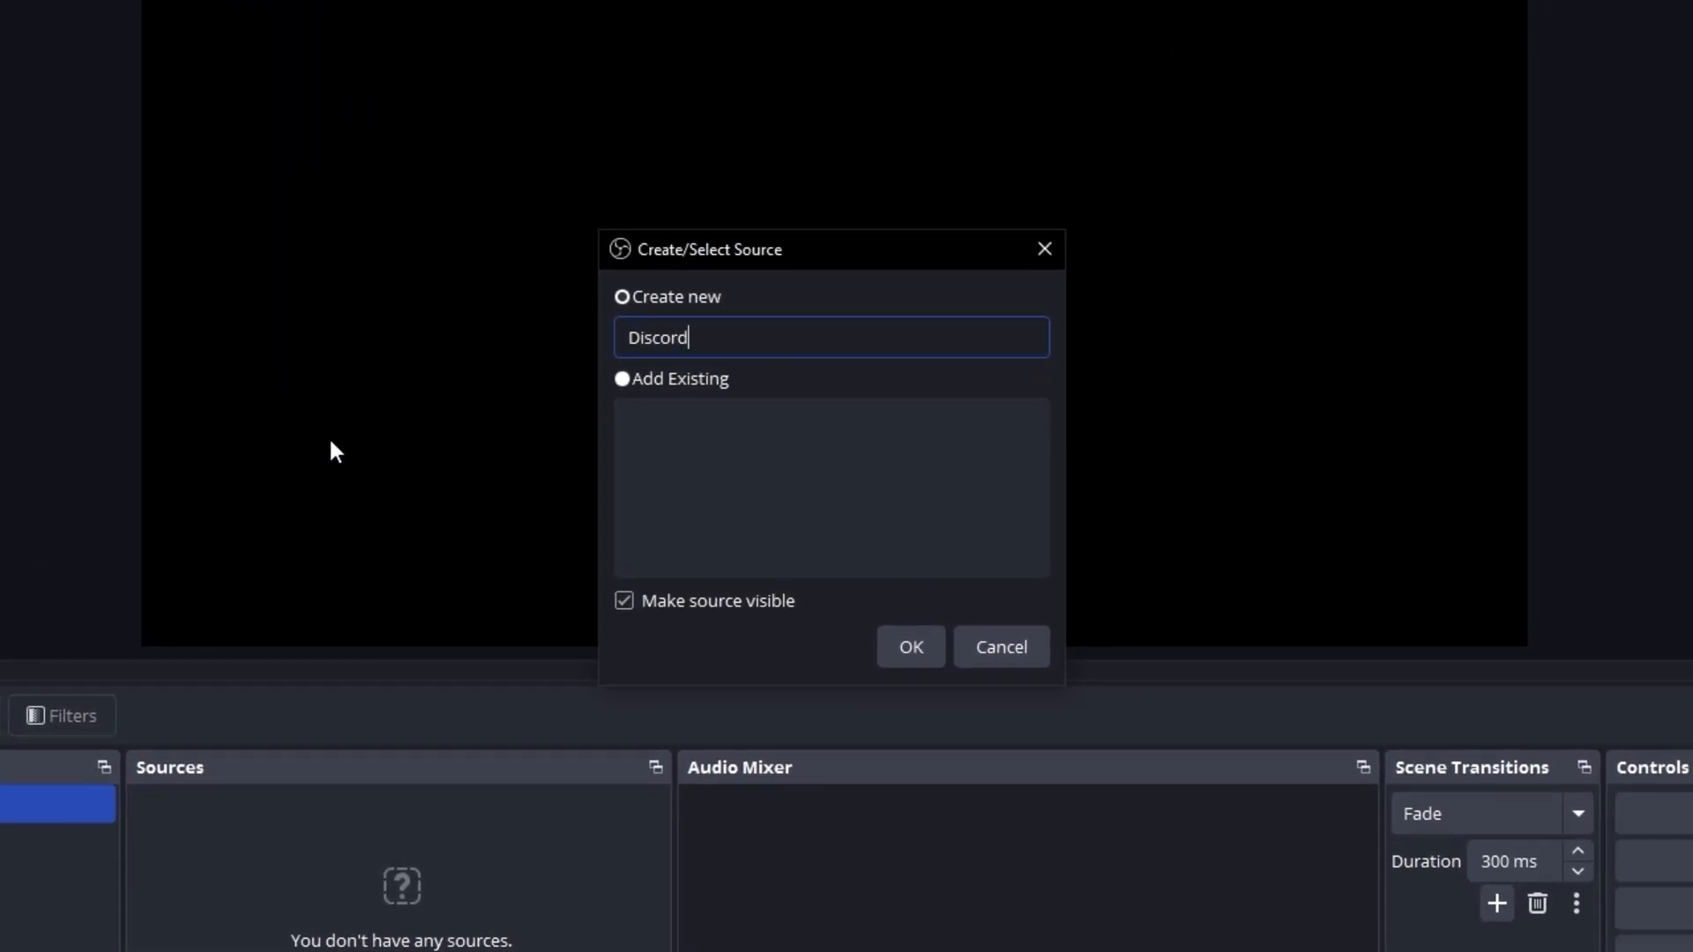
{"action": "key", "text": "Return"}
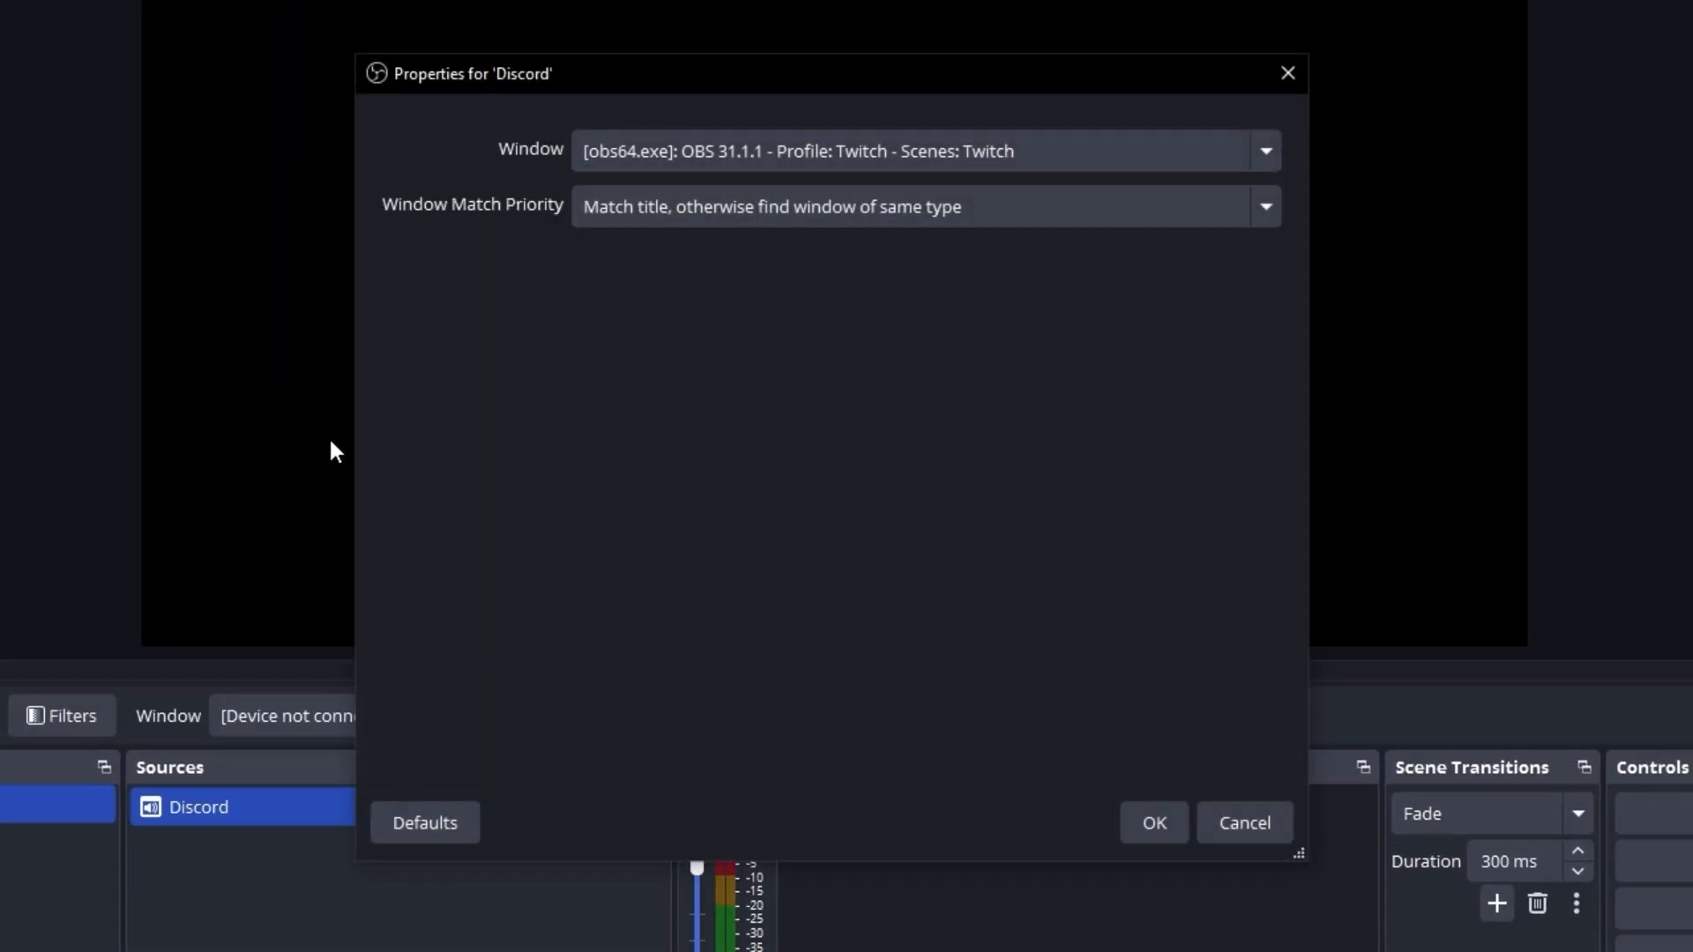
Capture audio from [Discord.exe]: Friends - Discord, with match priority by title, otherwise a window of the same executable.
{"action": "left_click", "coordinate": [716, 148]}
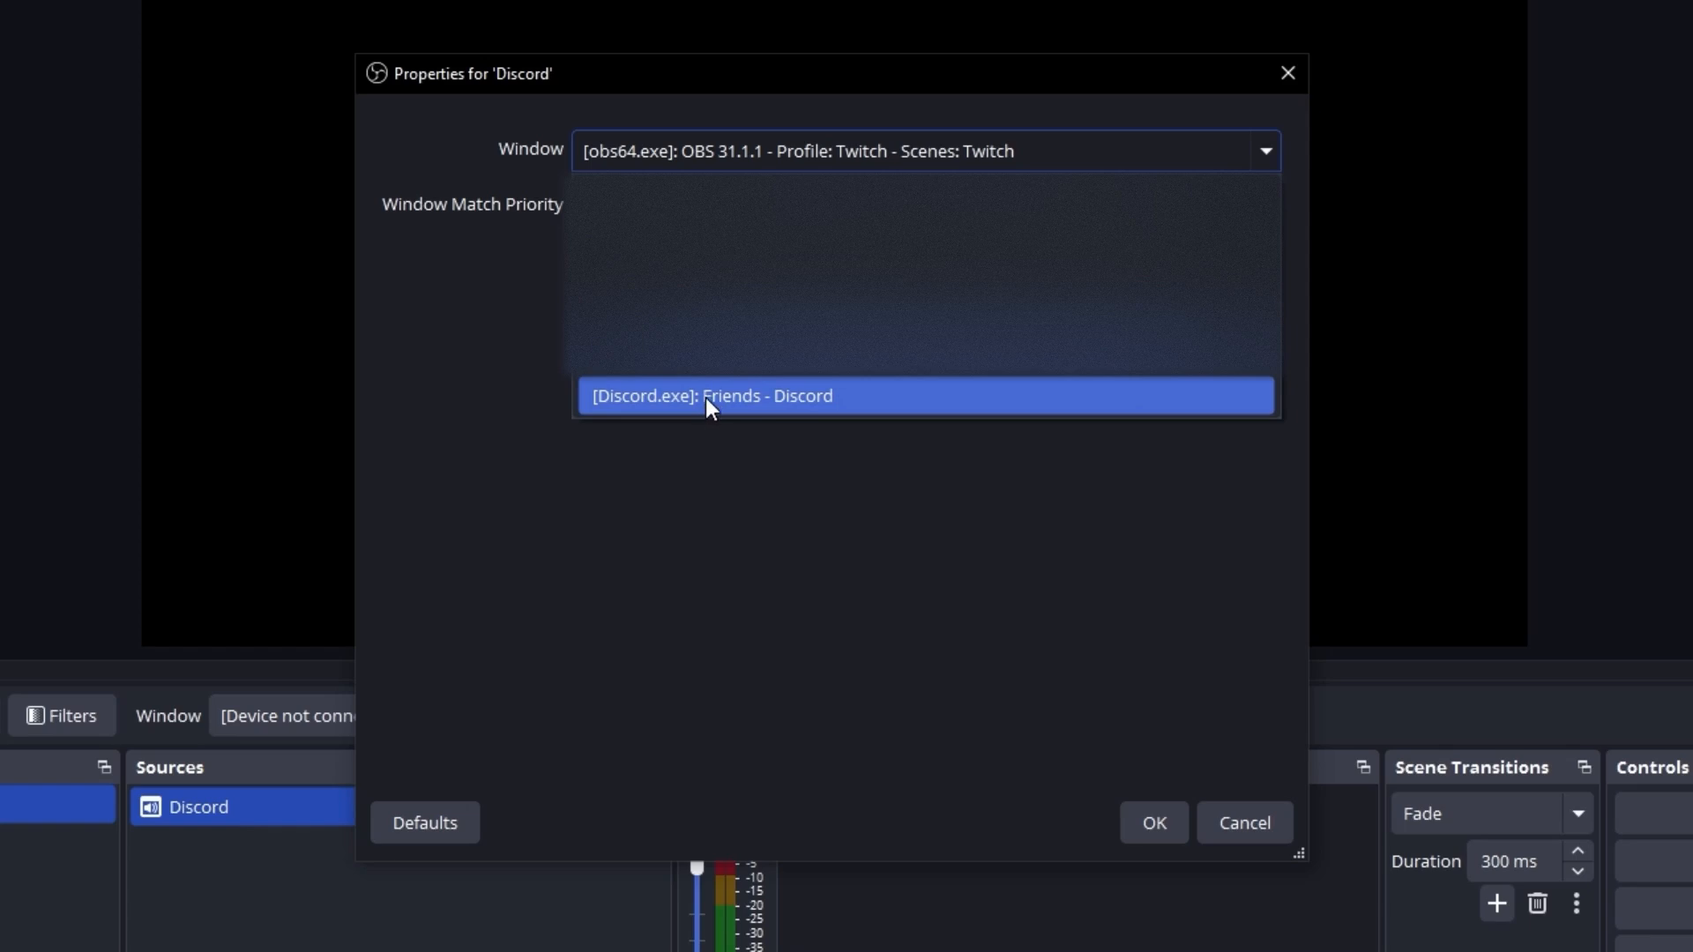
{"action": "left_click", "coordinate": [900, 398]}
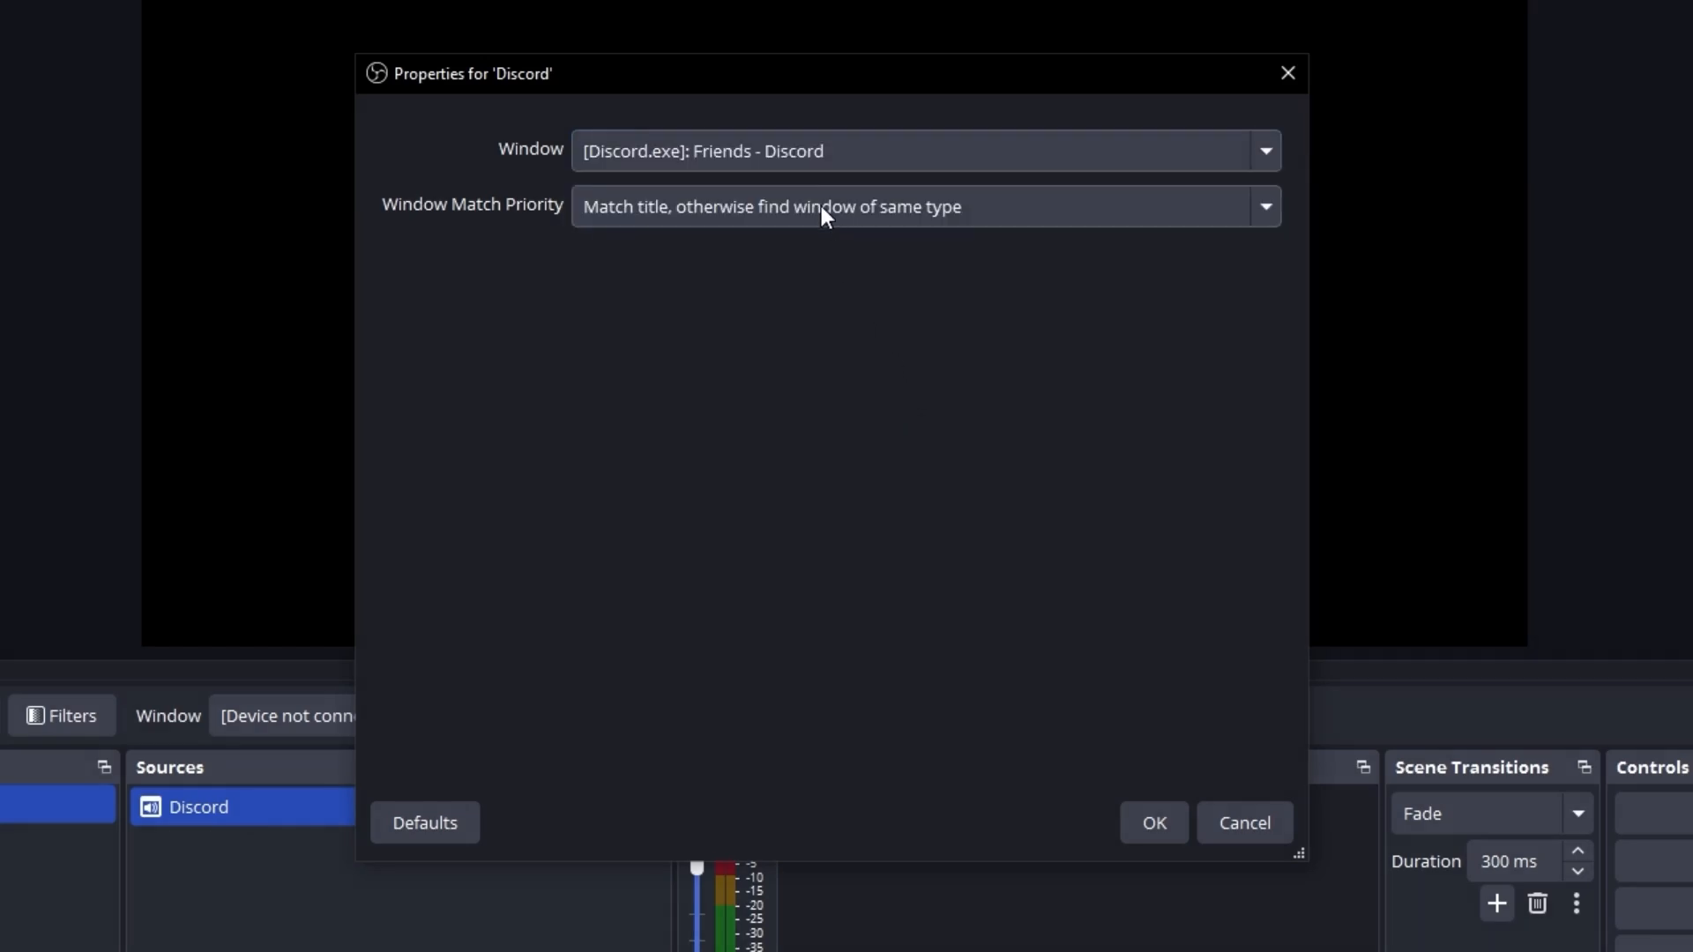
{"action": "left_click", "coordinate": [821, 206]}
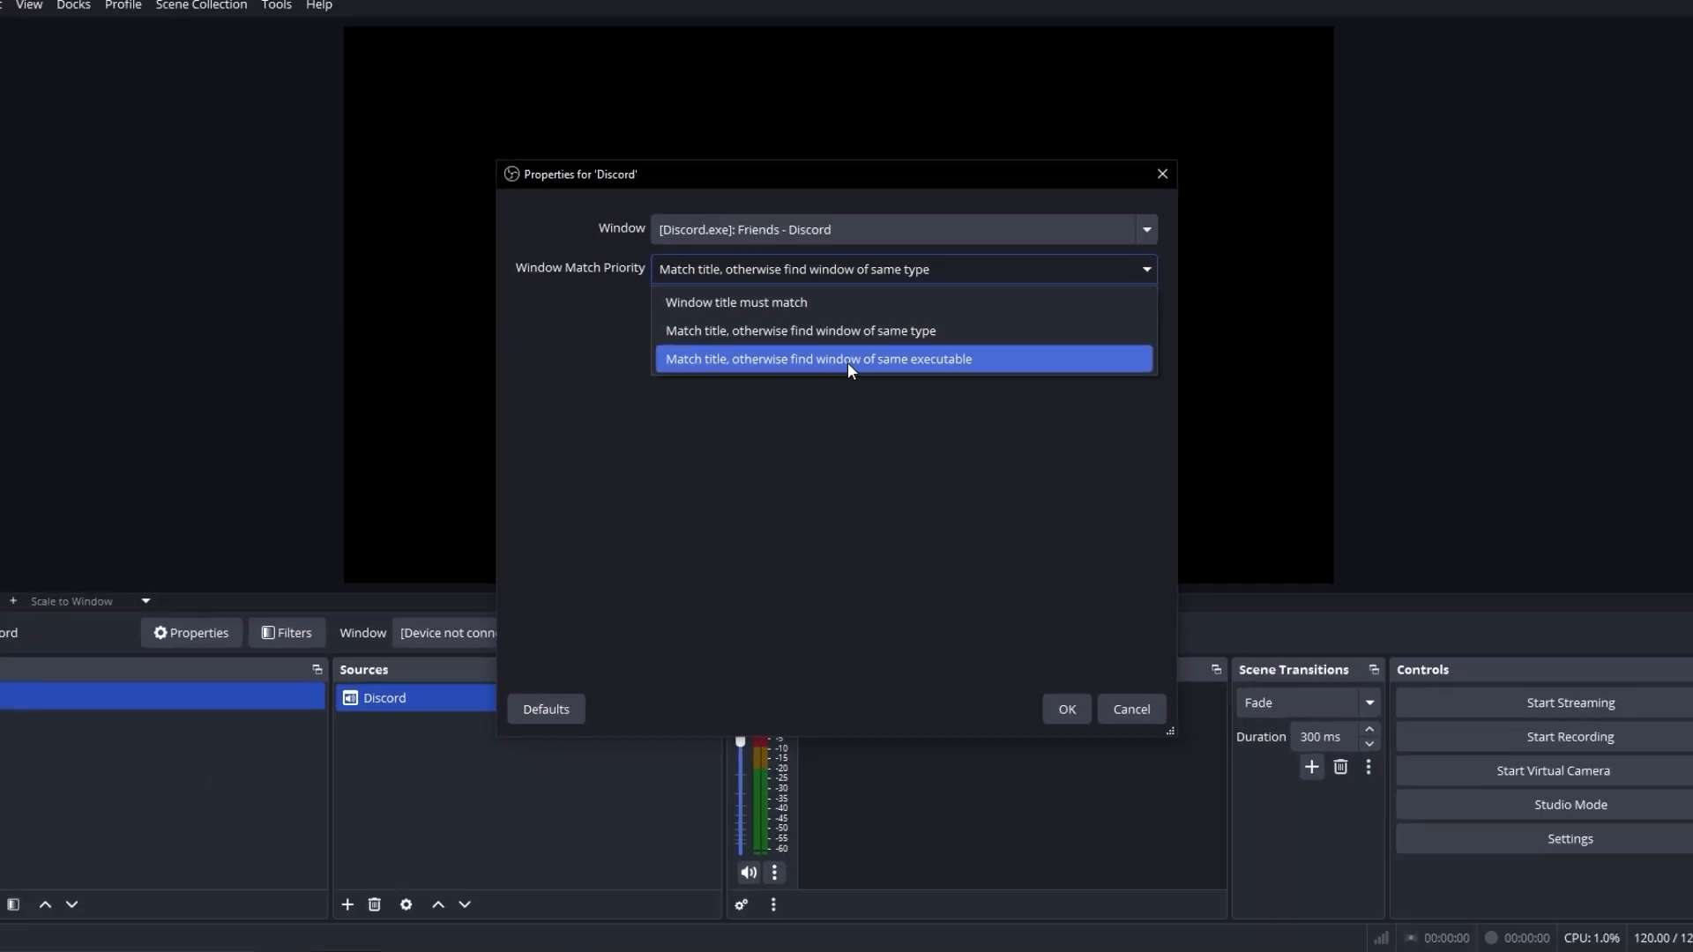
{"action": "left_click", "coordinate": [848, 335]}
{"action": "left_click", "coordinate": [1053, 687]}
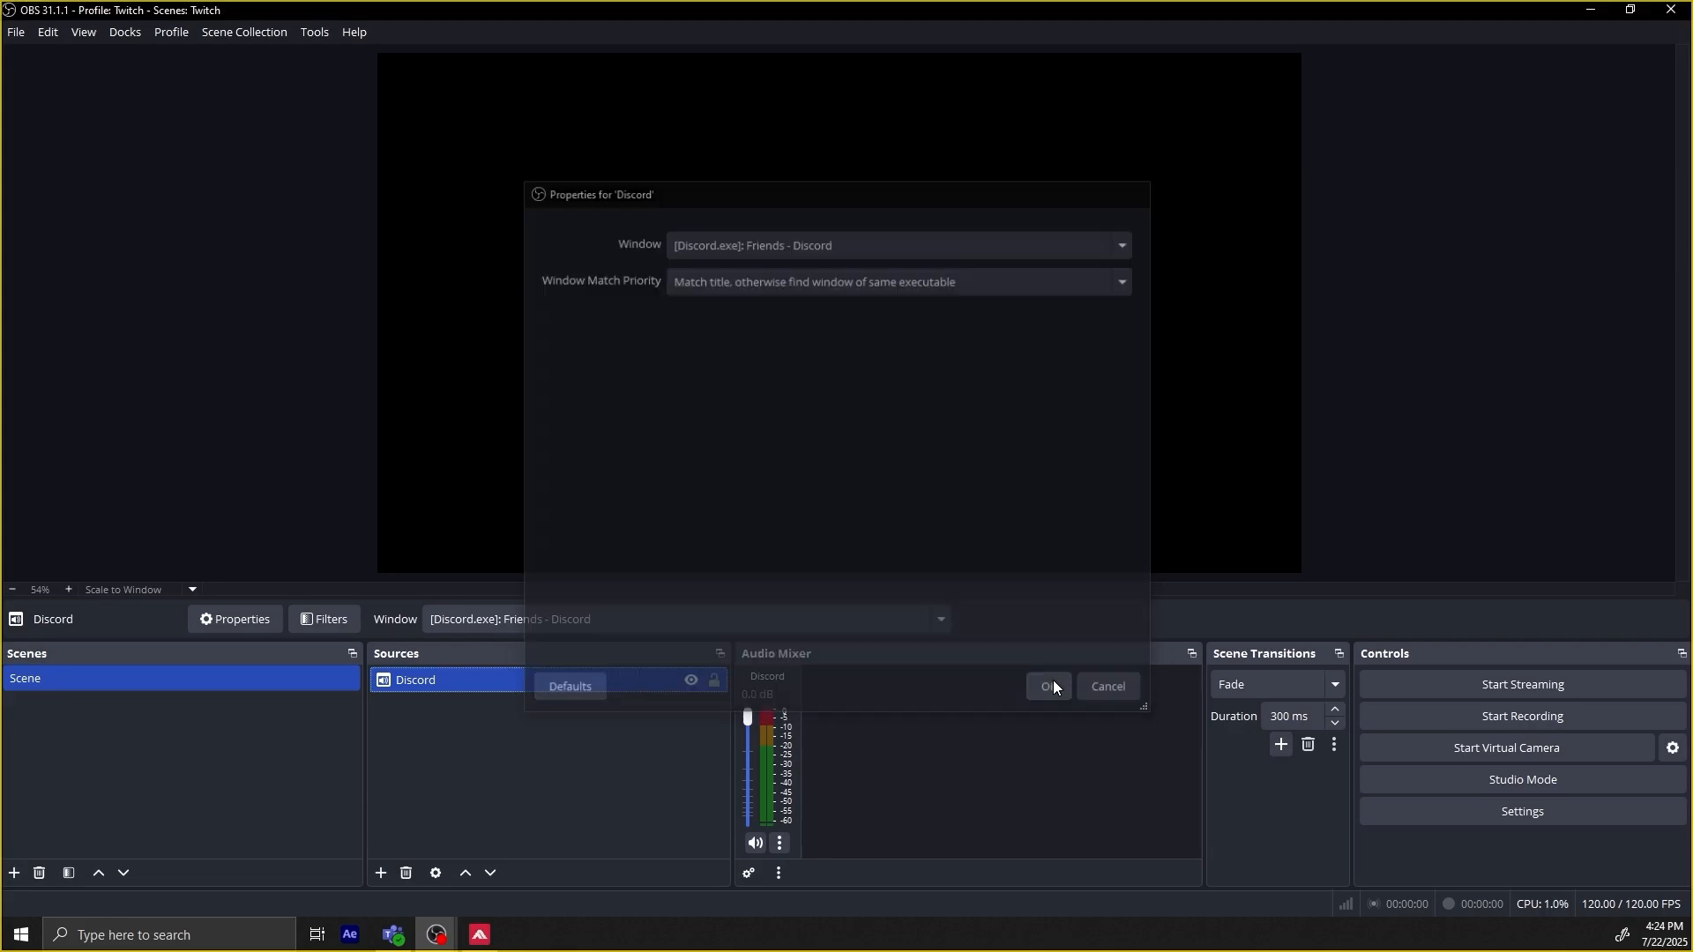
{"action": "left_click", "coordinate": [479, 748]}
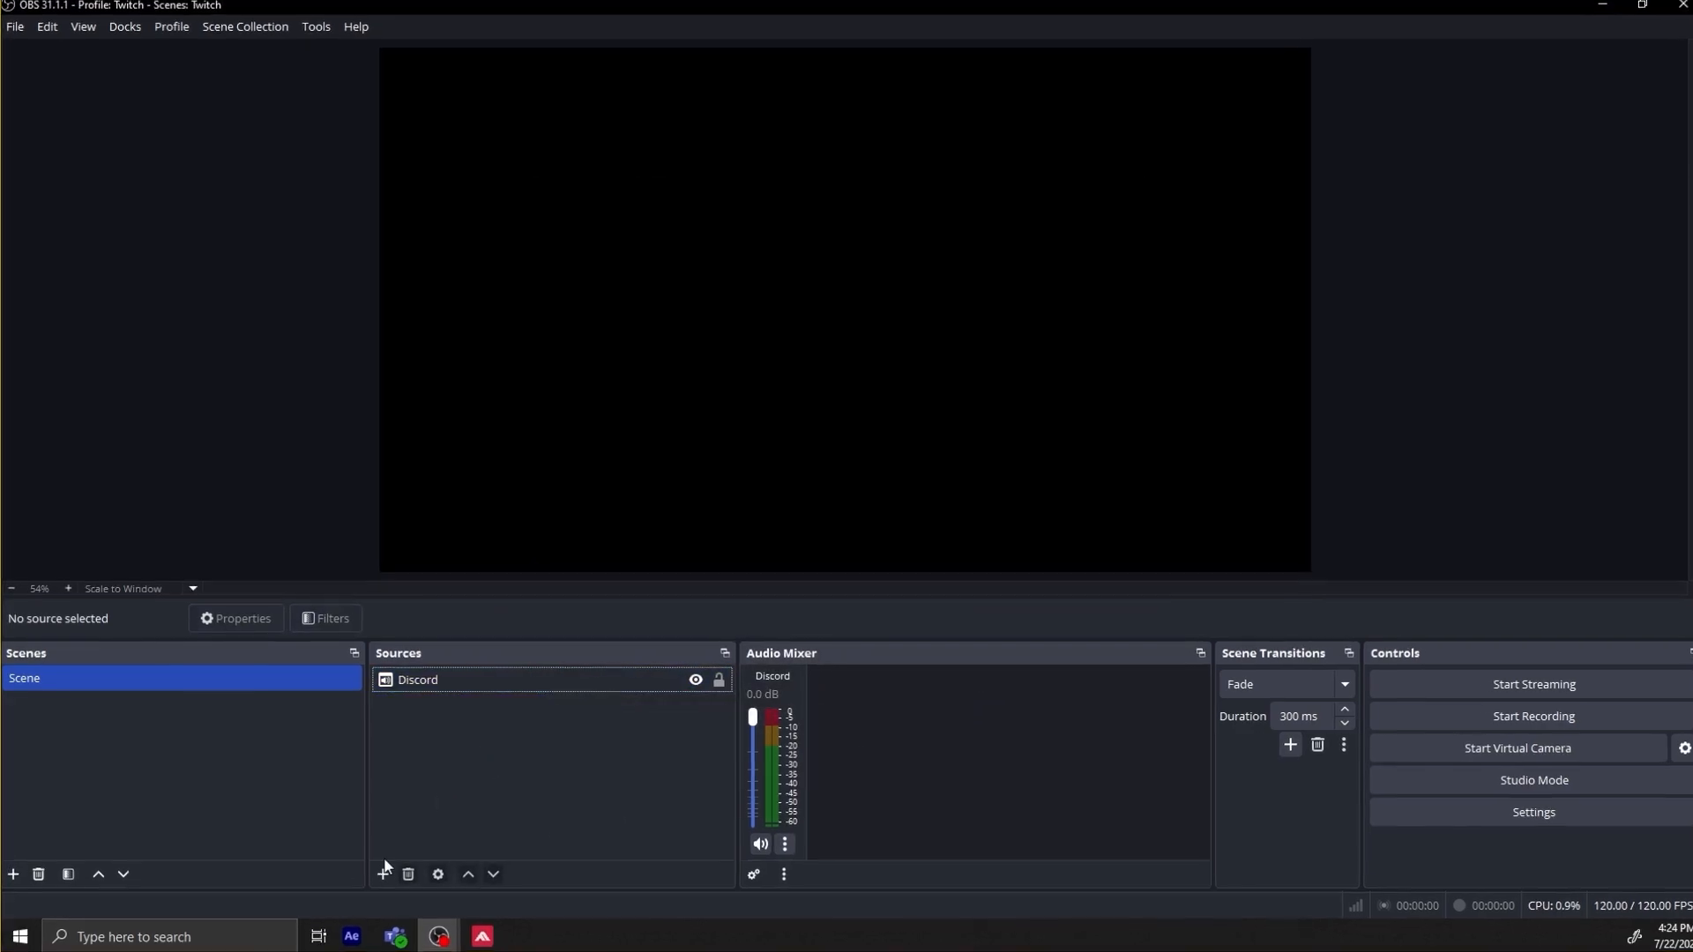
Add an Audio Input Capture source named MIC that uses the Mikrofon (NVIDIA Broadcast) device.
{"action": "left_click", "coordinate": [383, 874]}
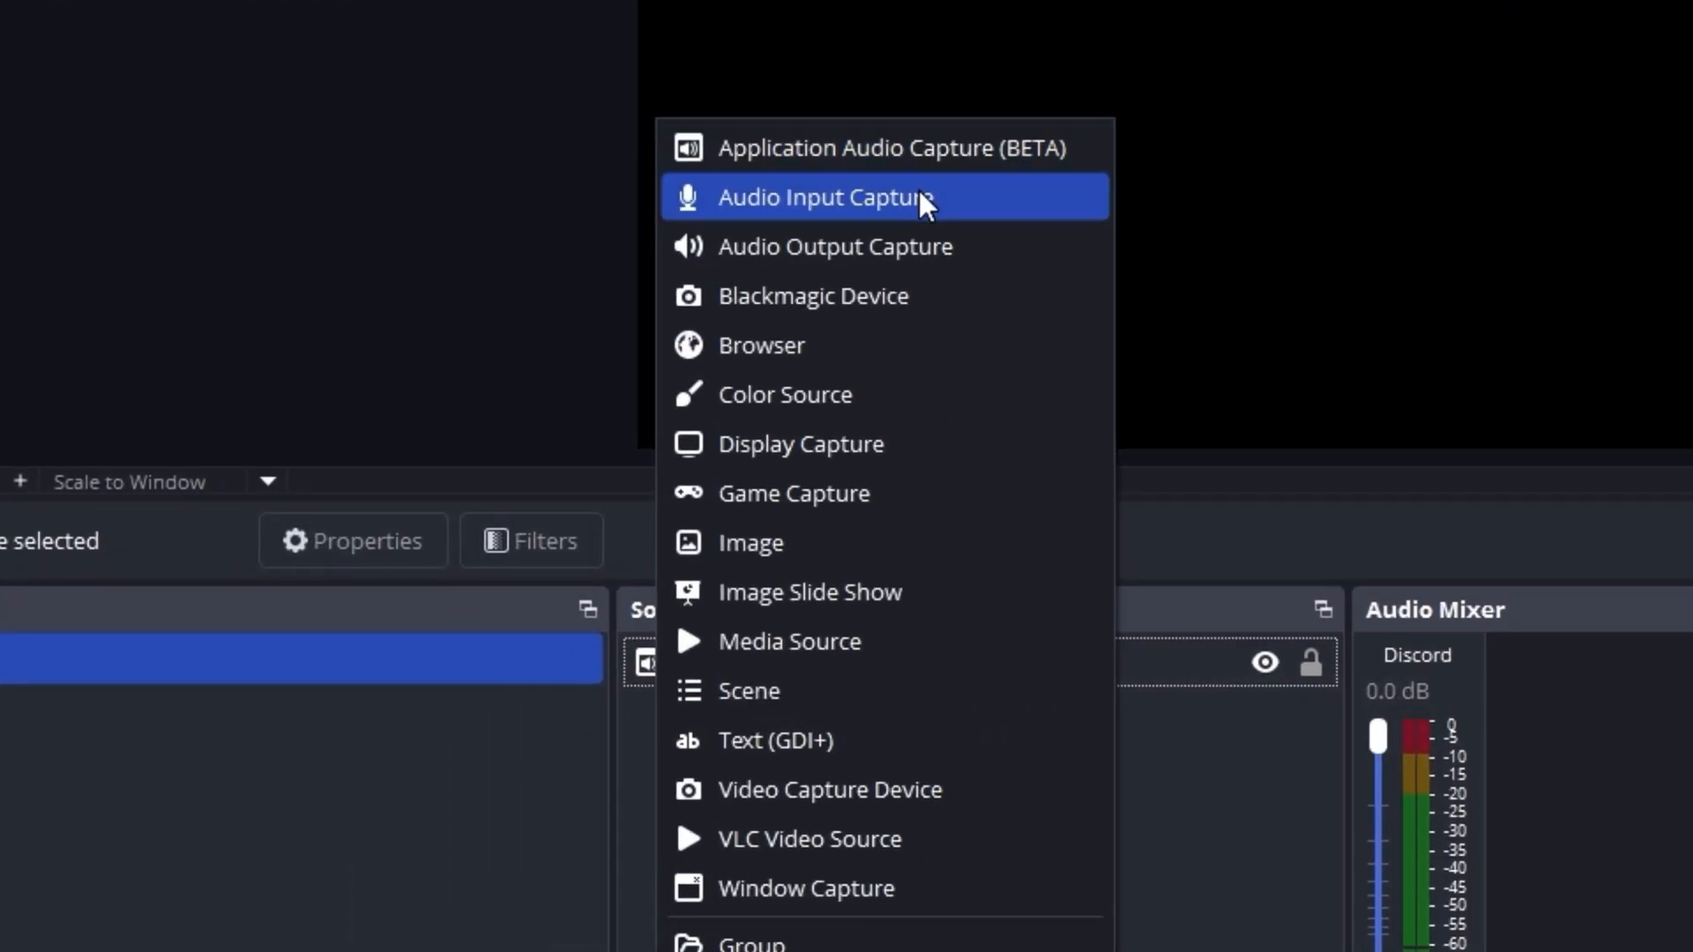
{"action": "left_click", "coordinate": [919, 191]}
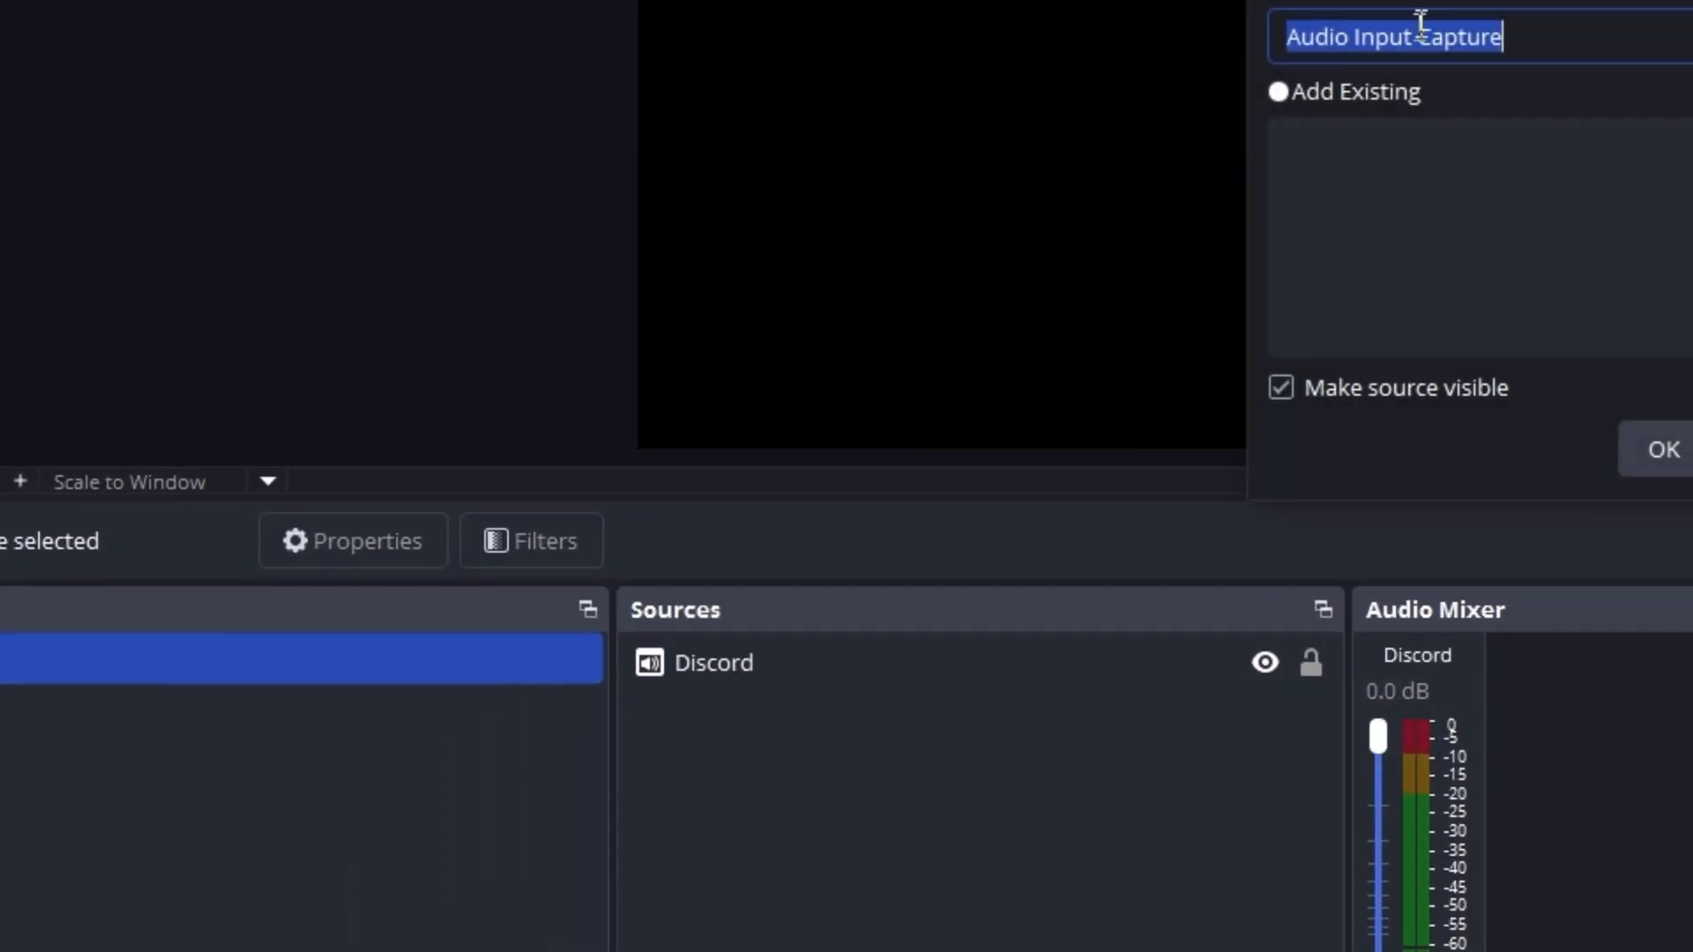
{"action": "type", "text": "MIC"}
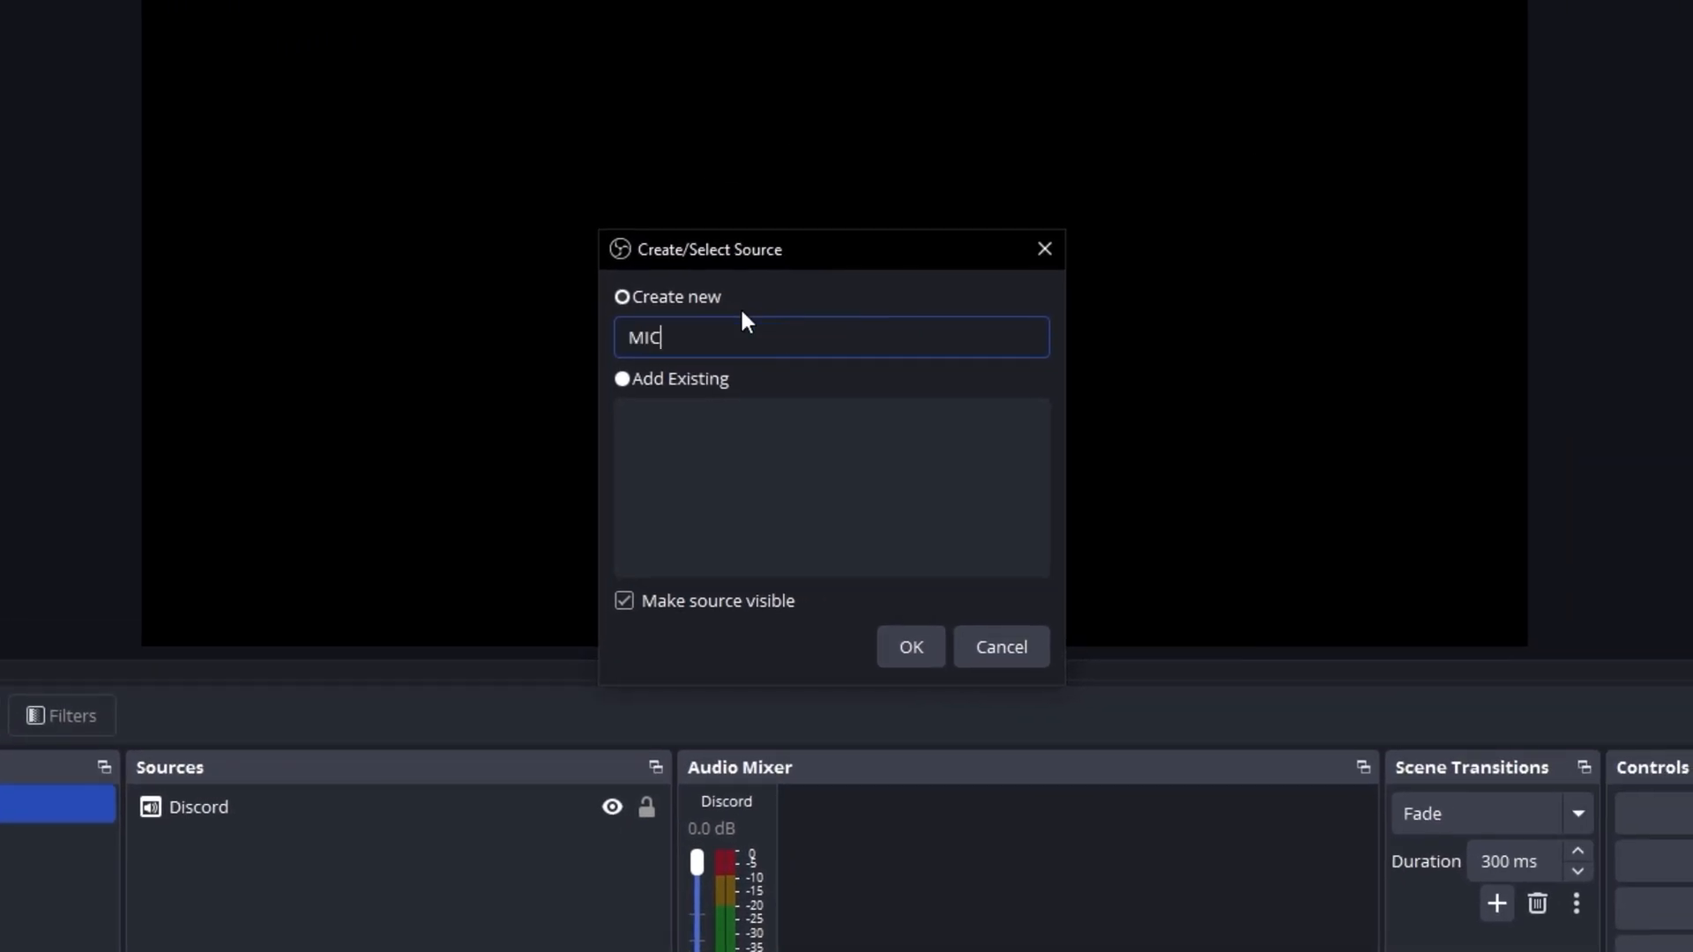
{"action": "left_click", "coordinate": [932, 646]}
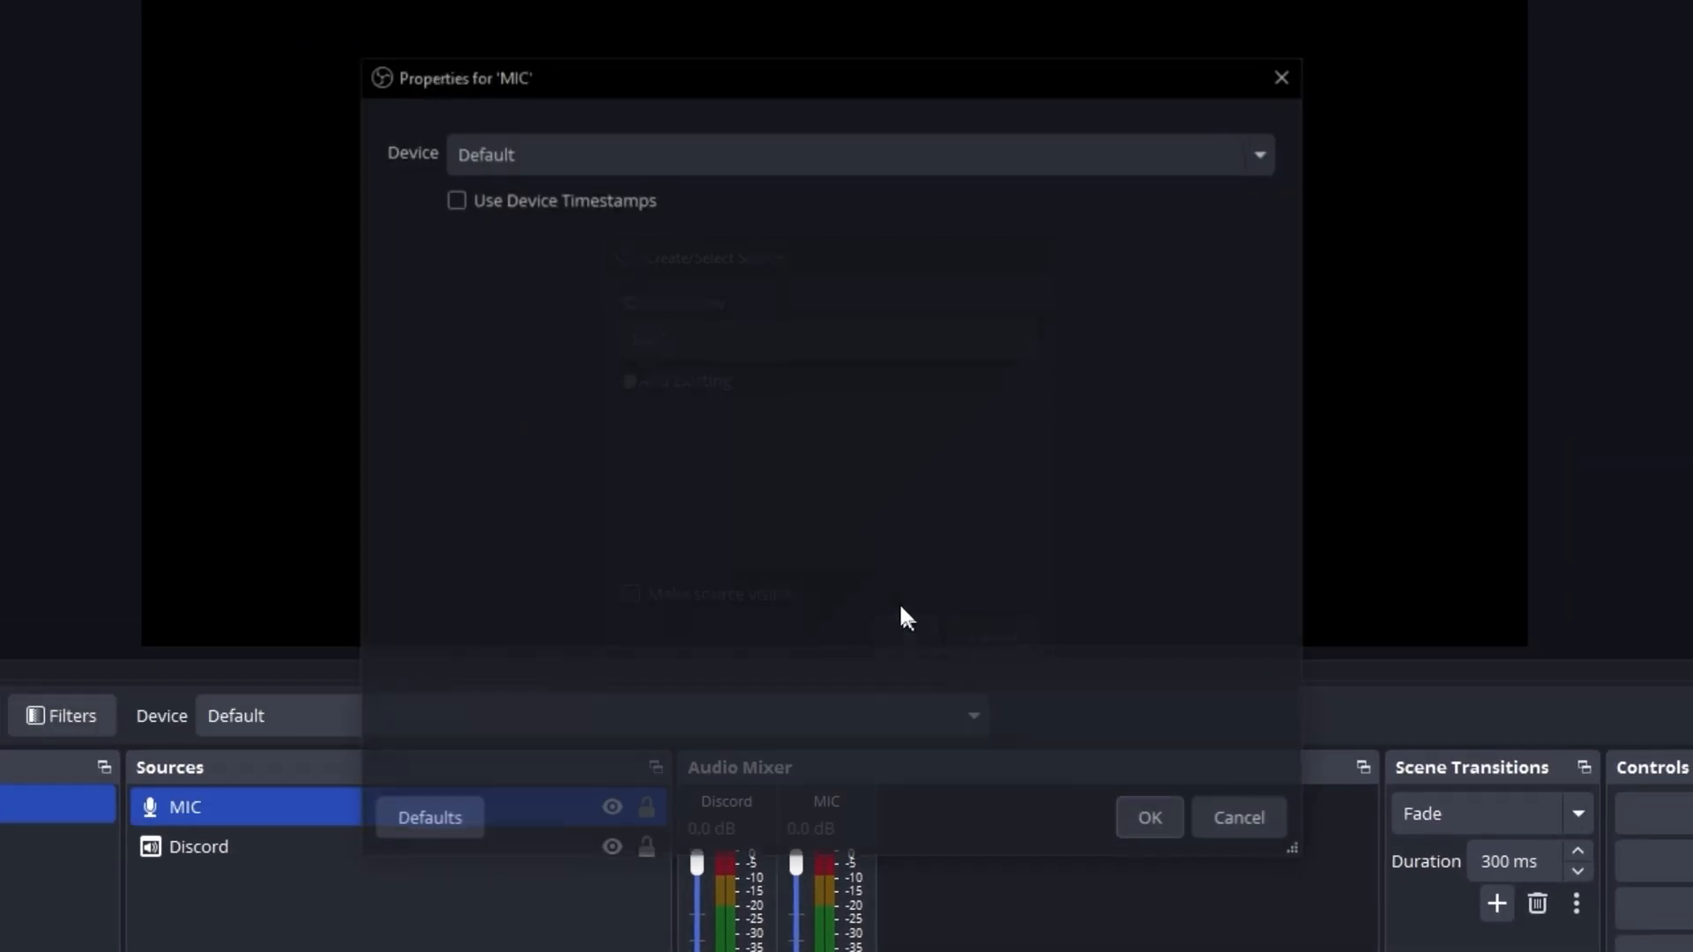
{"action": "left_click", "coordinate": [695, 148]}
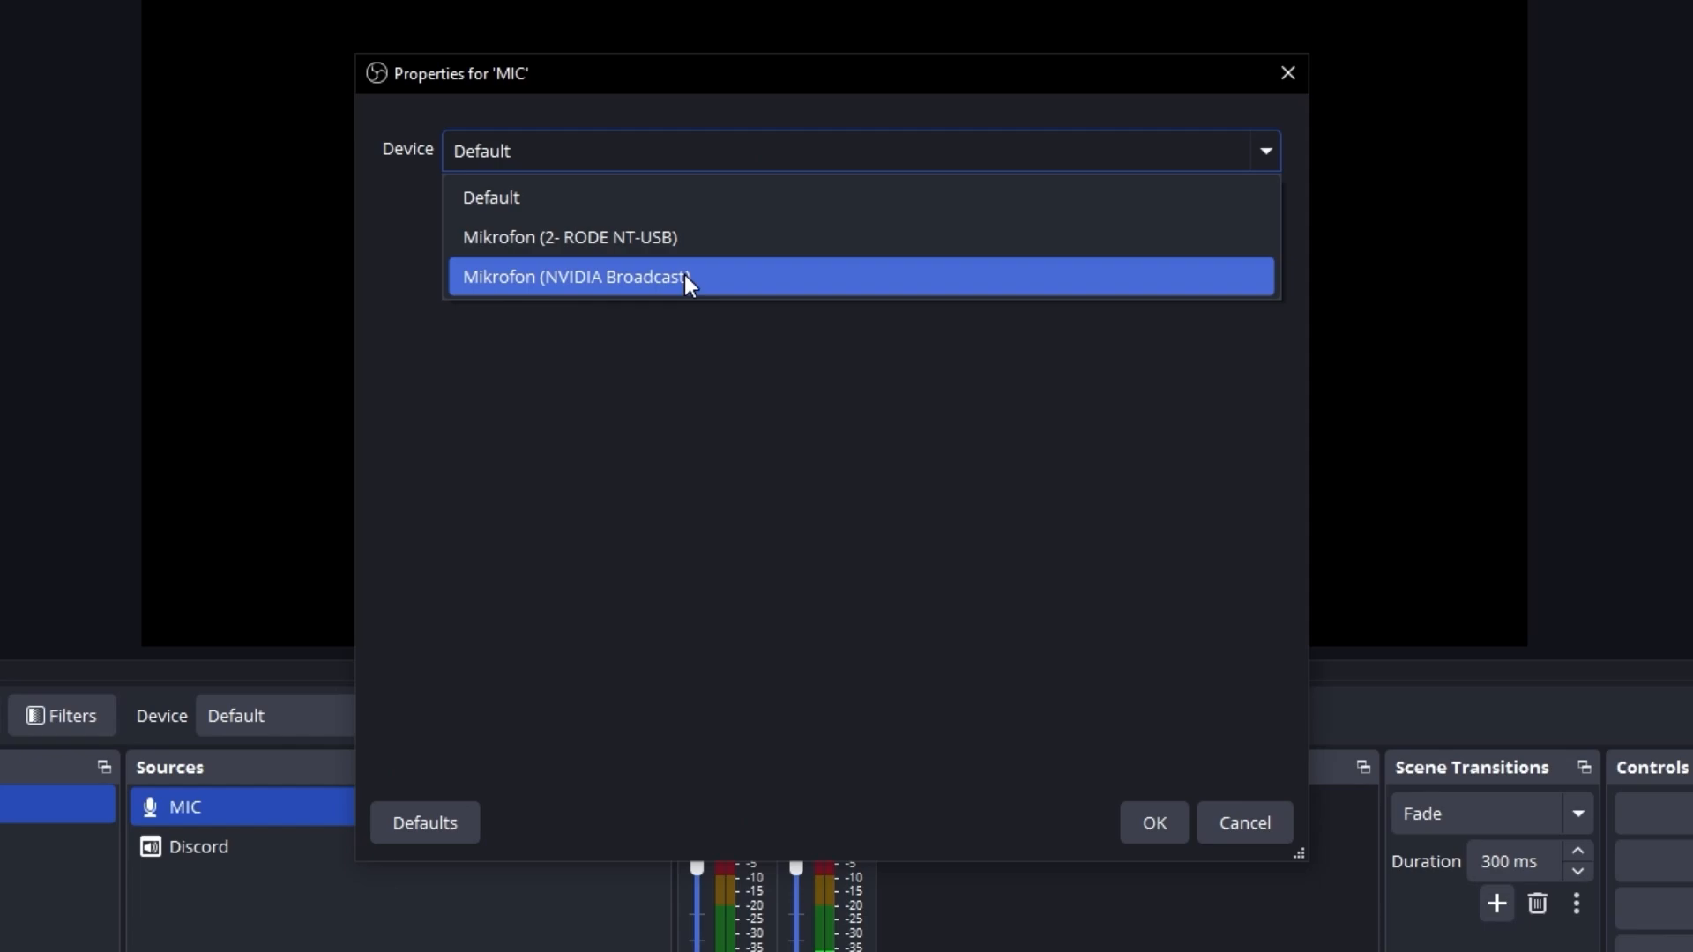
{"action": "left_click", "coordinate": [686, 275]}
{"action": "left_click", "coordinate": [1154, 822]}
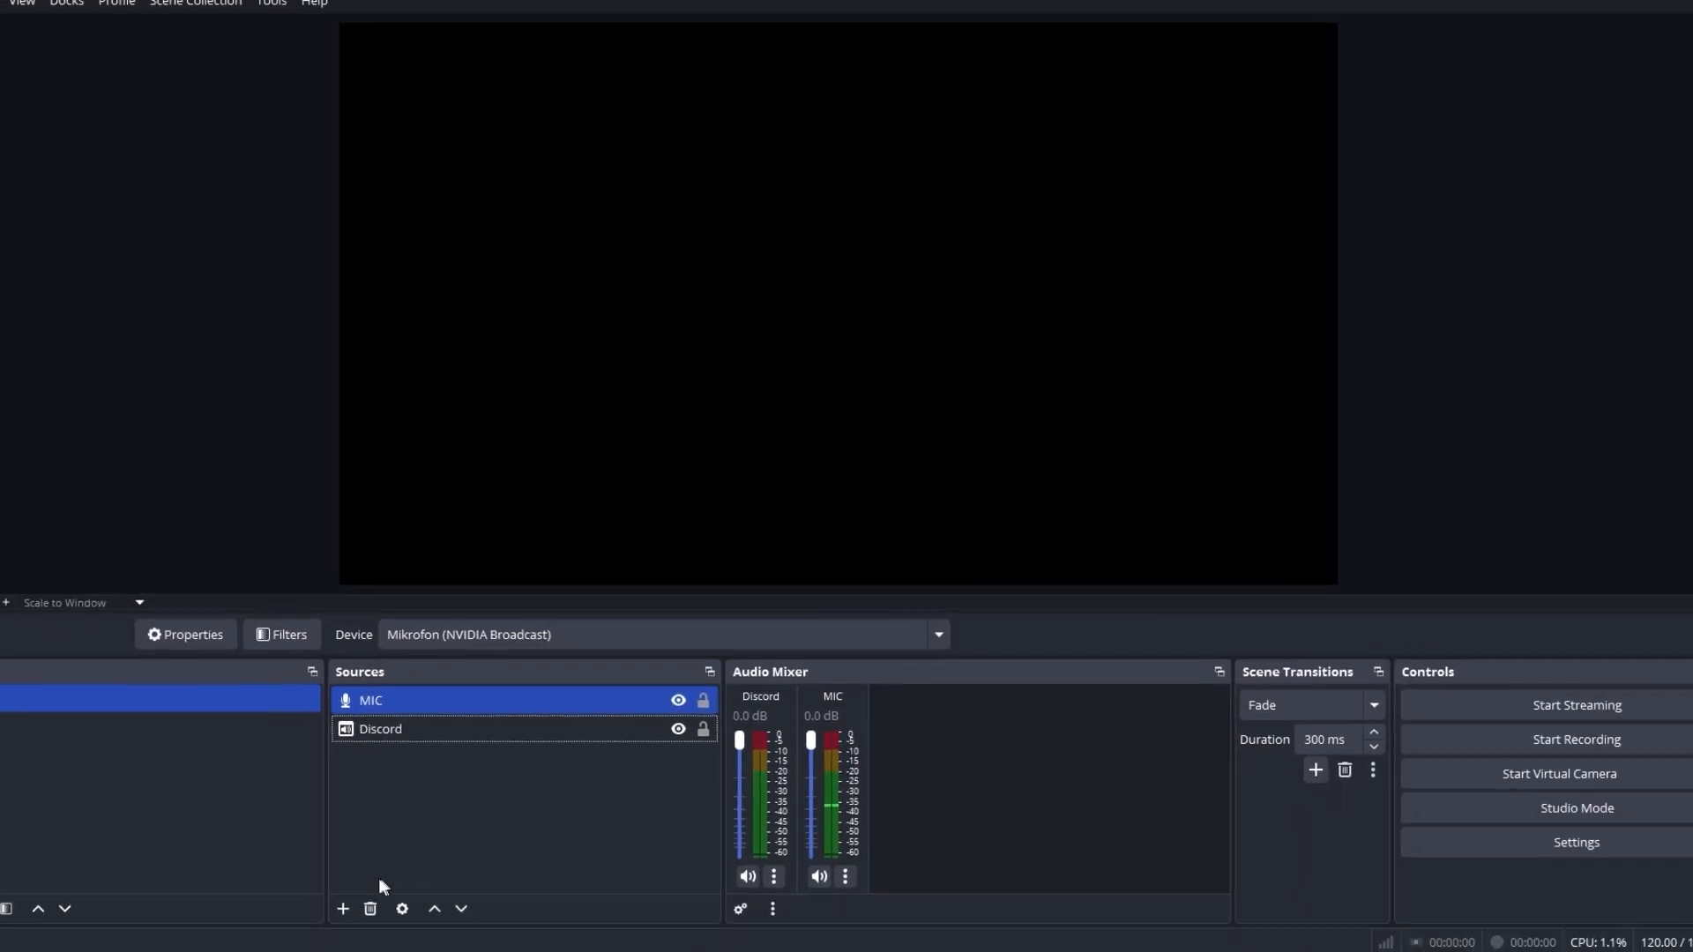
Add a new Game Capture source to the scene under its default name.
{"action": "left_click", "coordinate": [380, 873]}
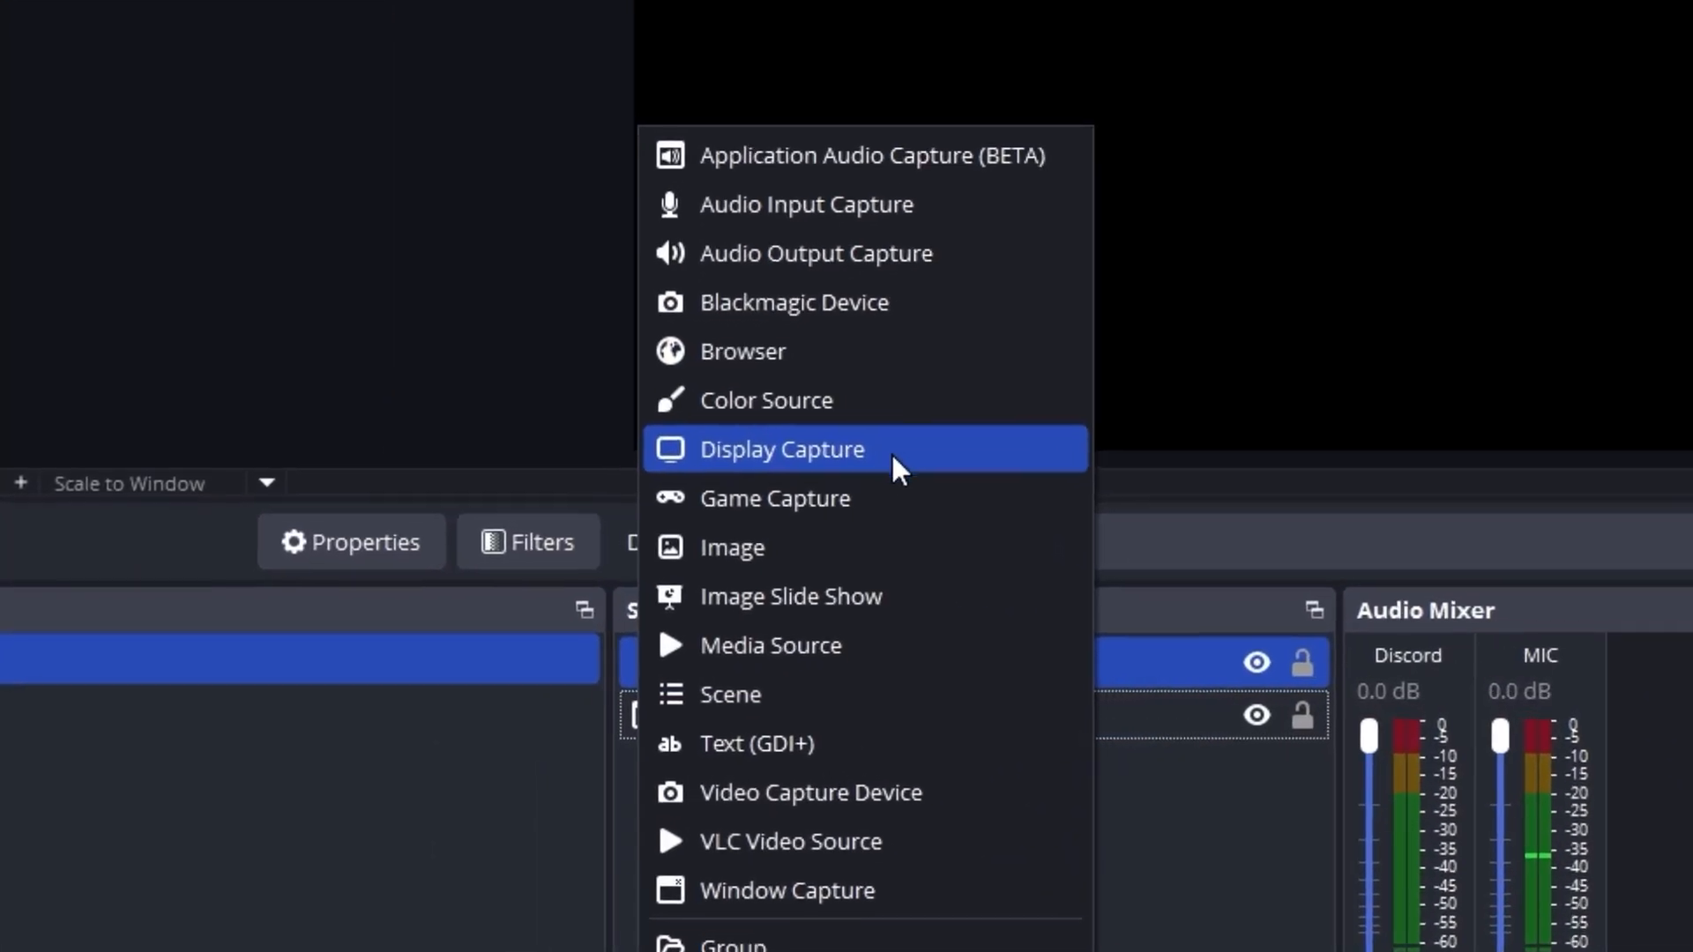
{"action": "left_click", "coordinate": [903, 495]}
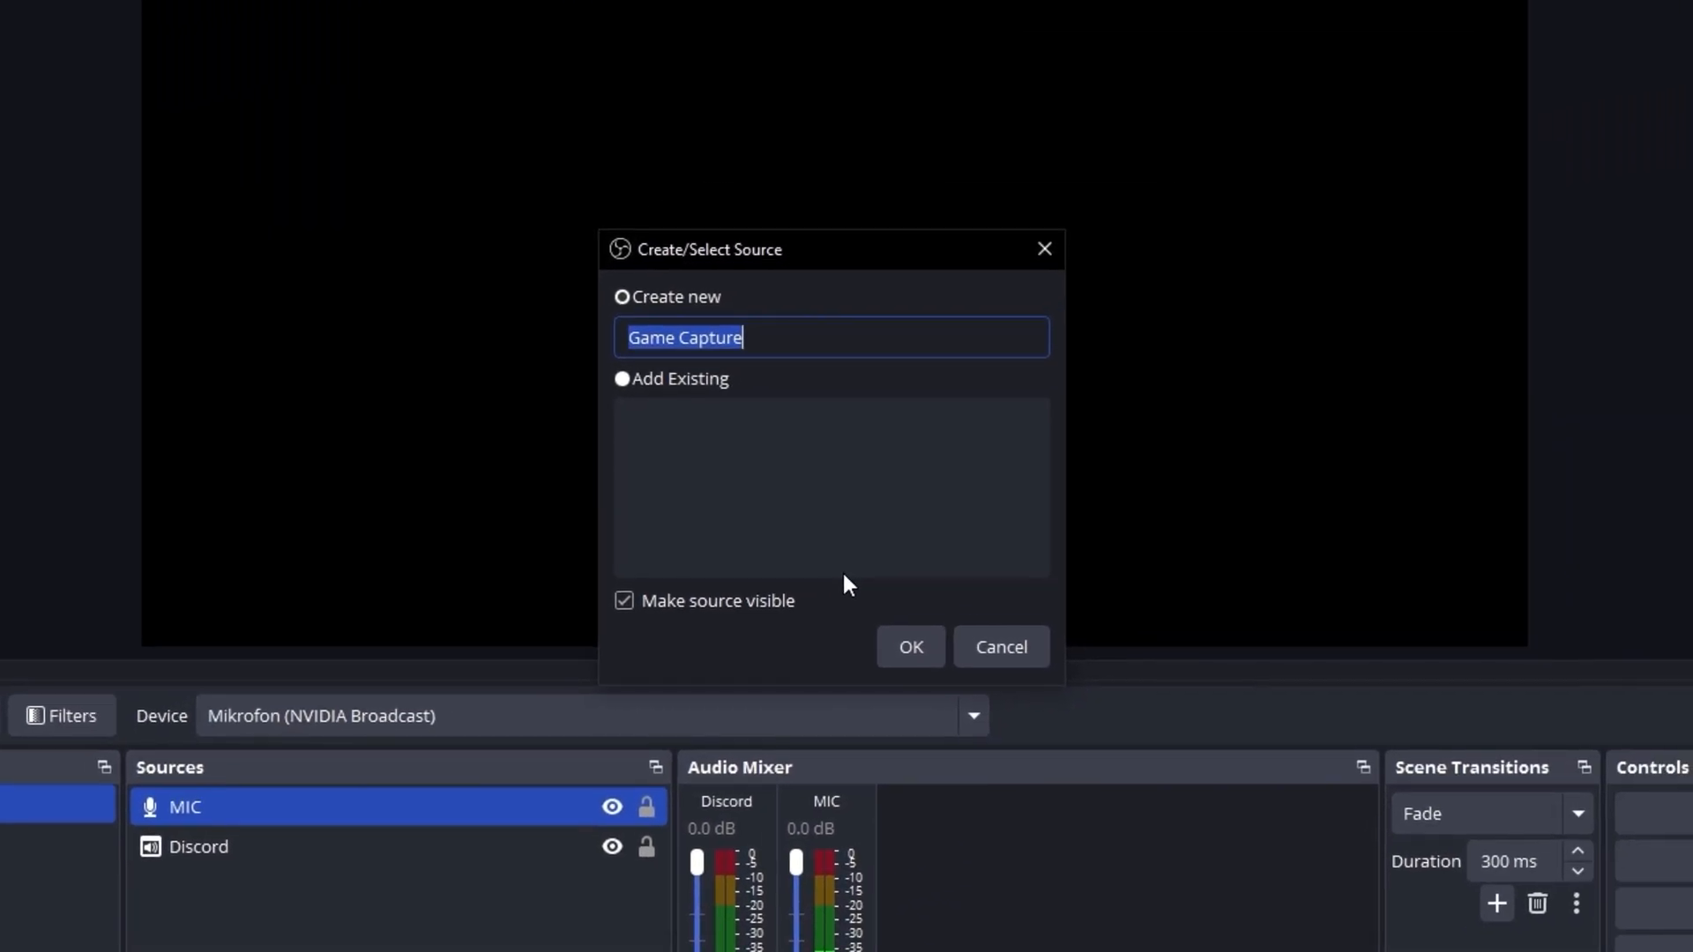
{"action": "left_click", "coordinate": [915, 647]}
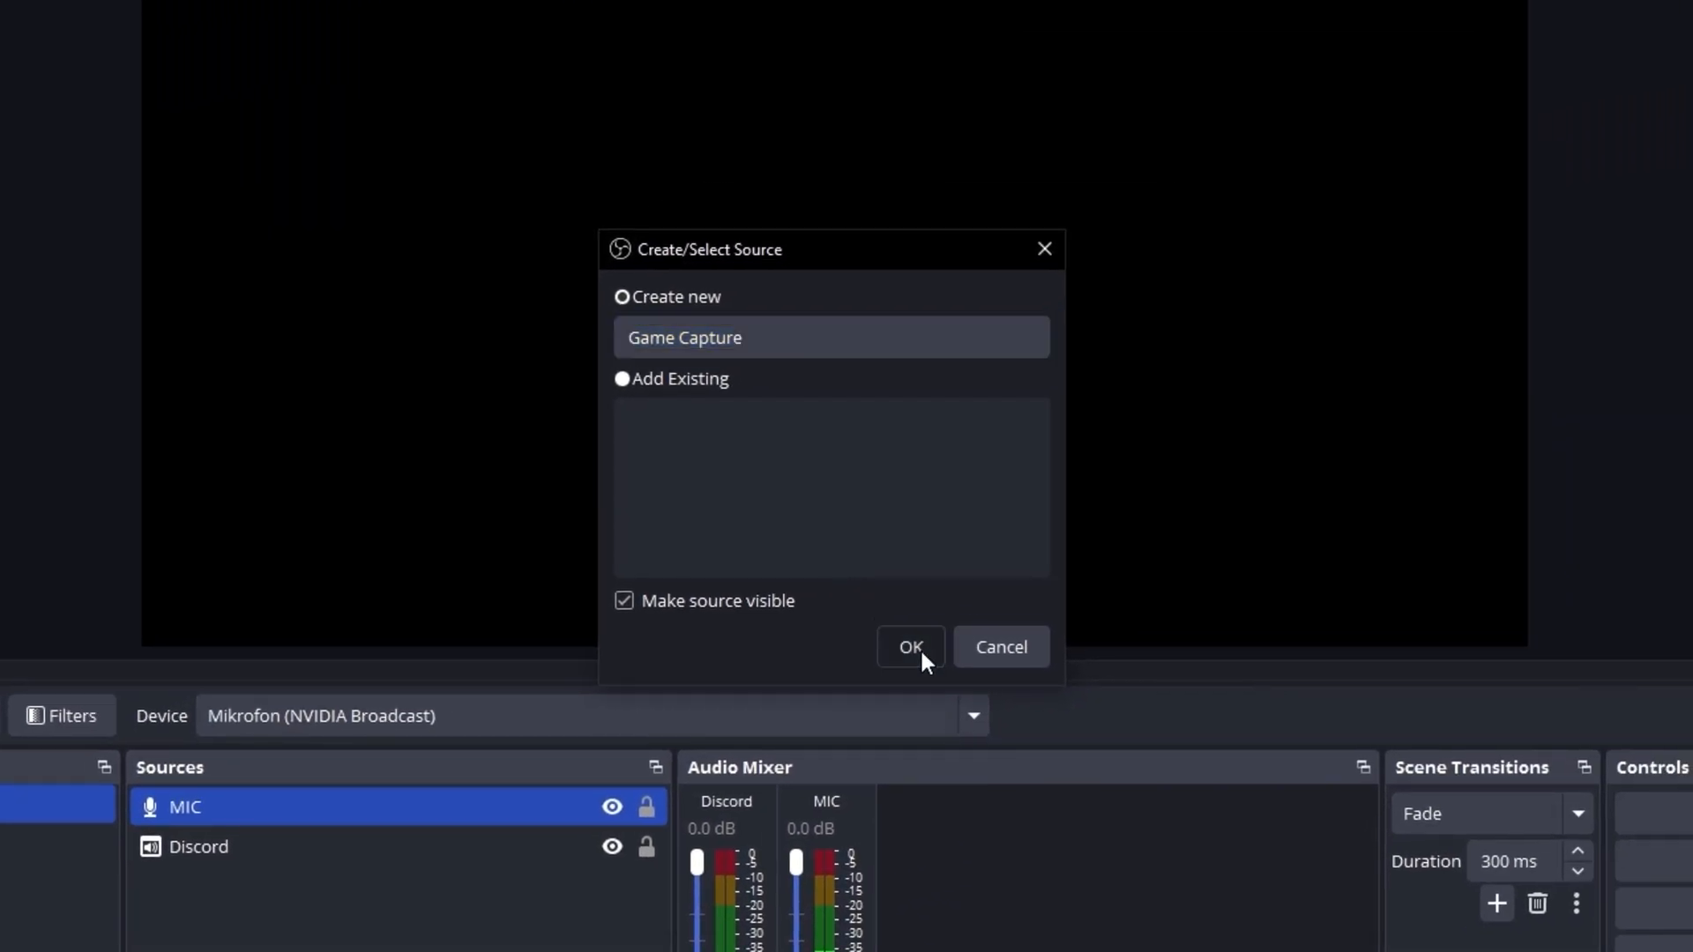
Set the game capture to the specific window [Discovery.exe]: THE FINALS, matching by title, otherwise a window of the same executable.
{"action": "left_click", "coordinate": [837, 491]}
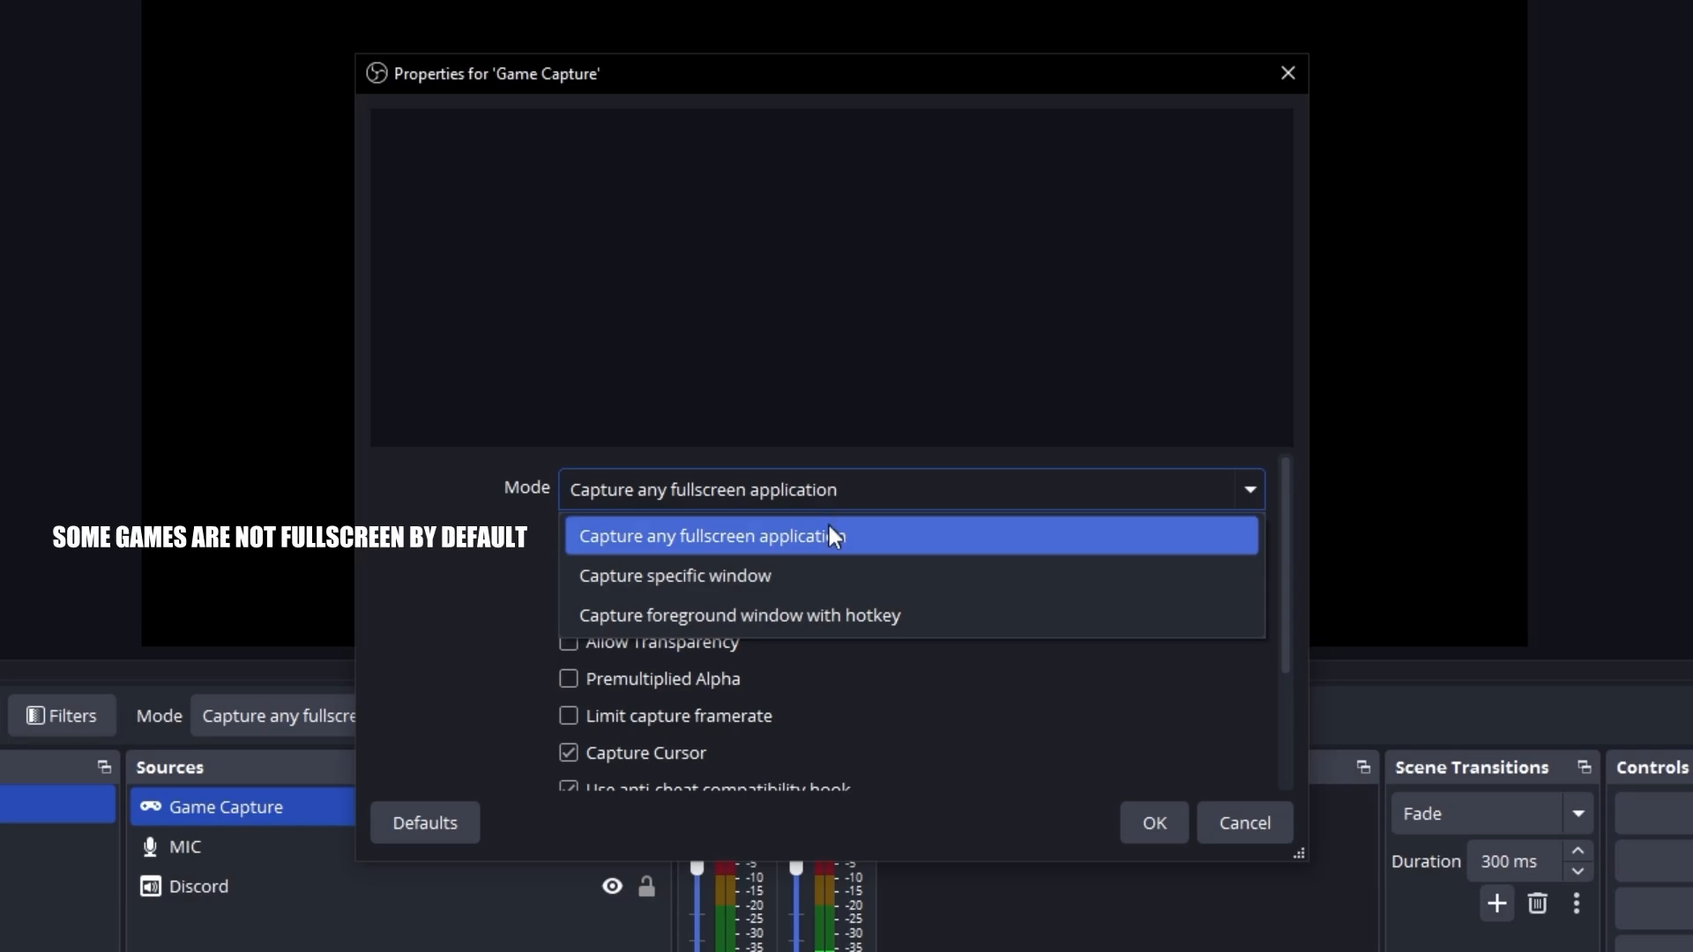
{"action": "left_click", "coordinate": [945, 578]}
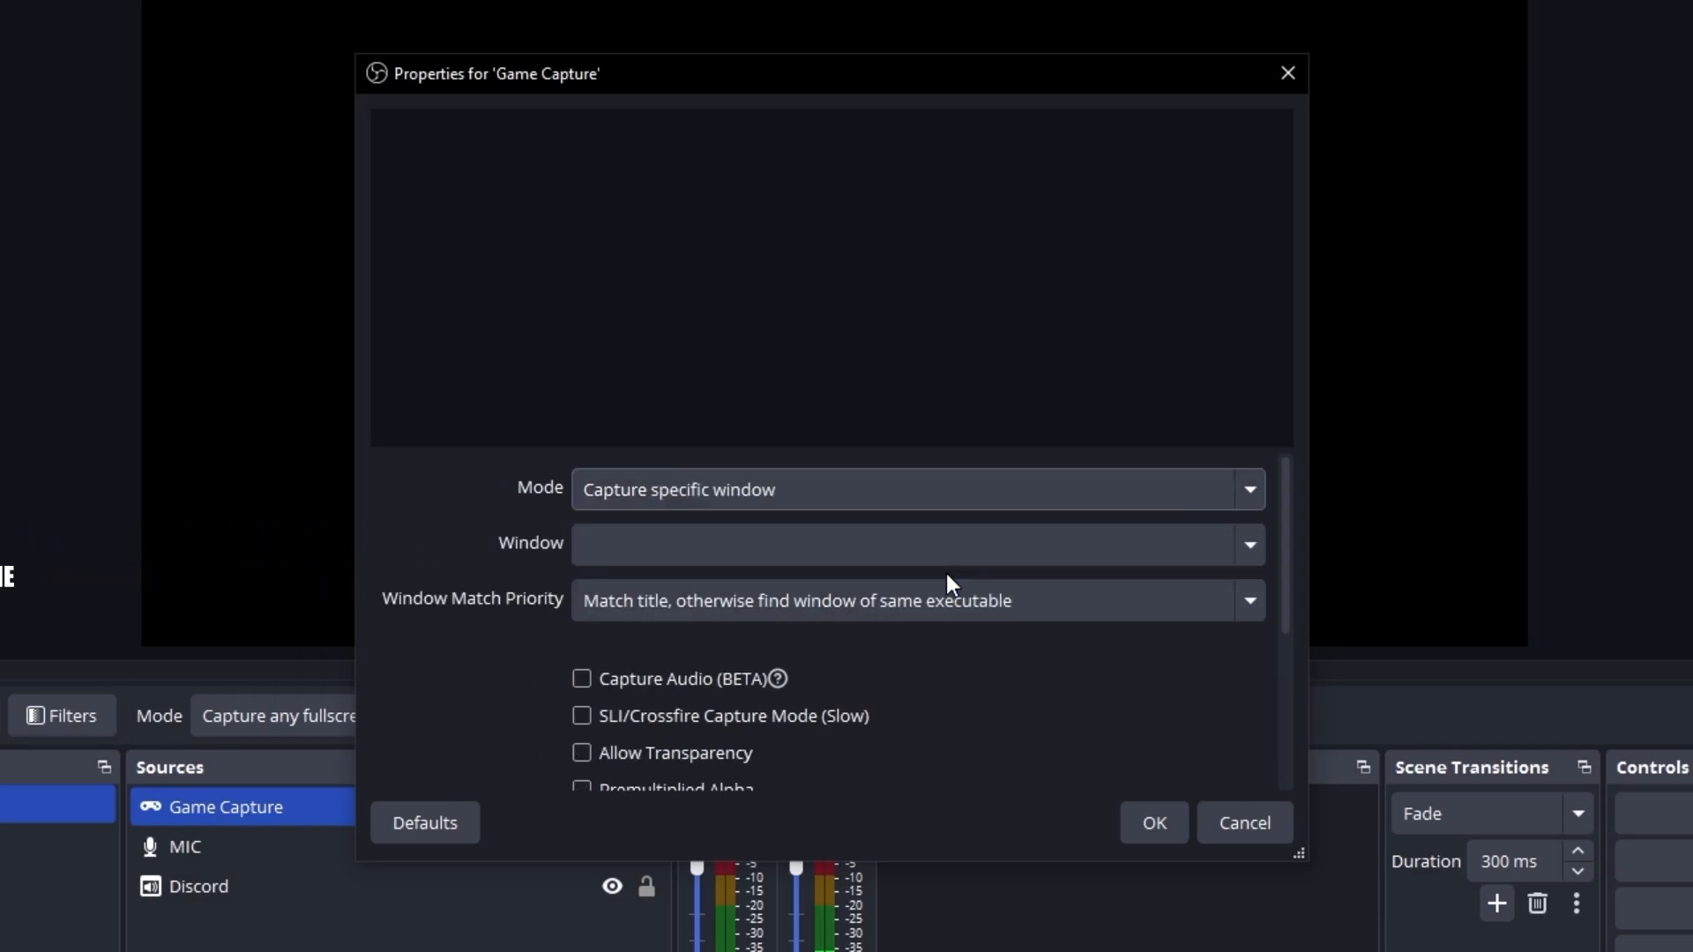
{"action": "left_click", "coordinate": [830, 545]}
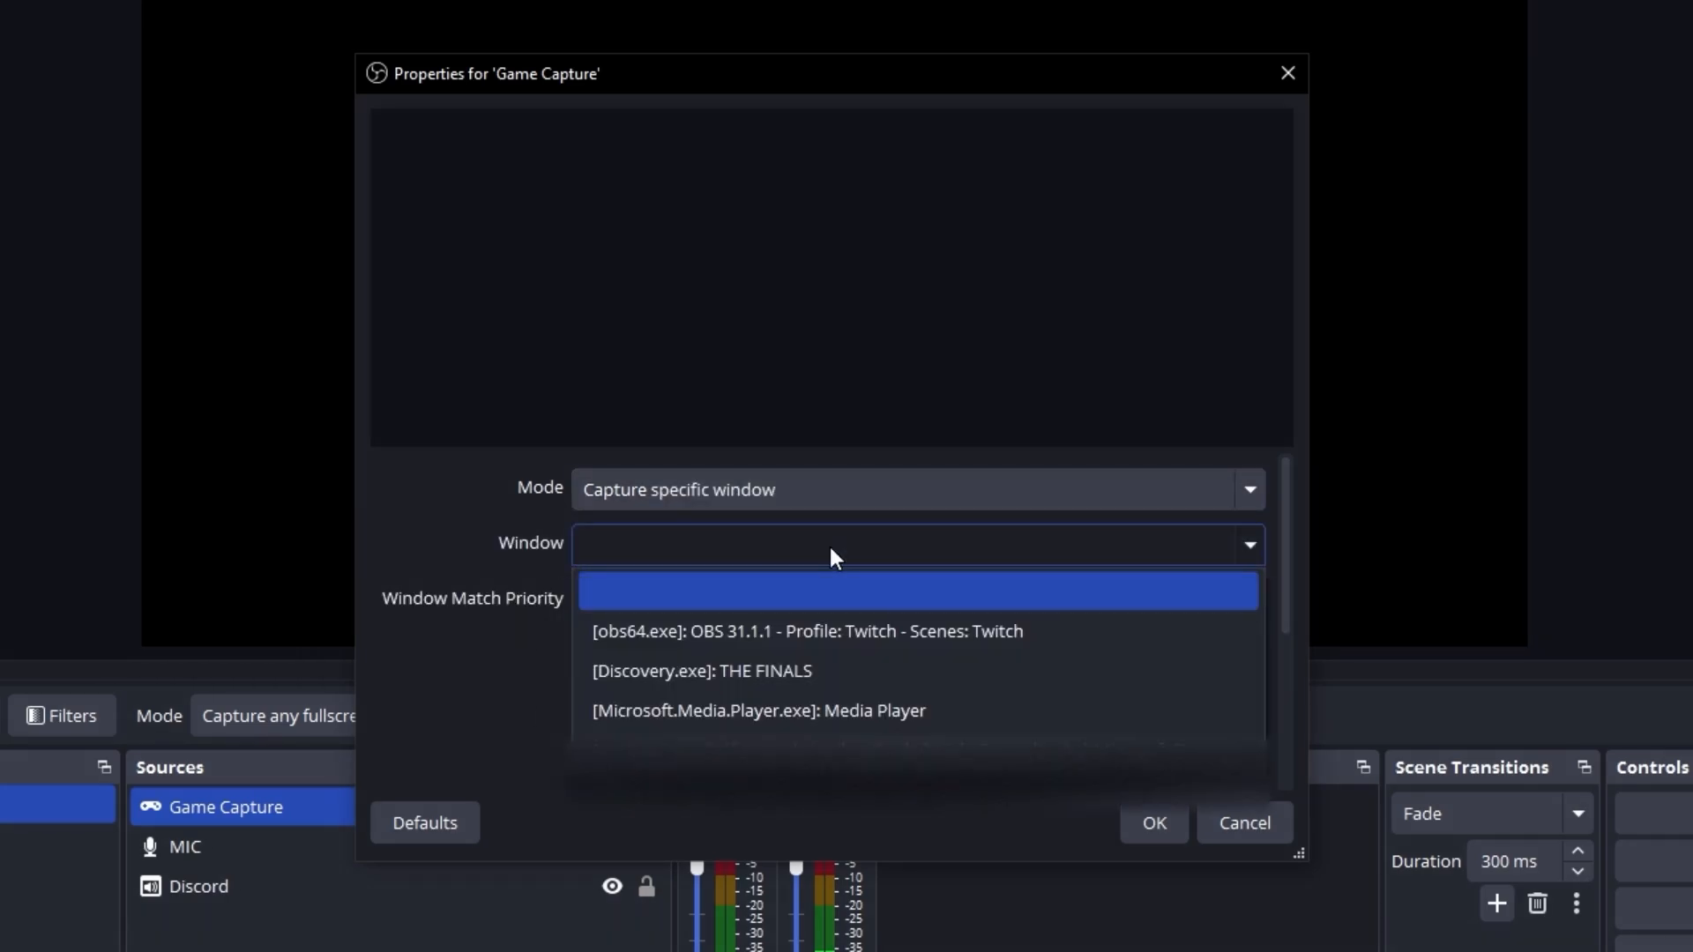
{"action": "left_click", "coordinate": [856, 672]}
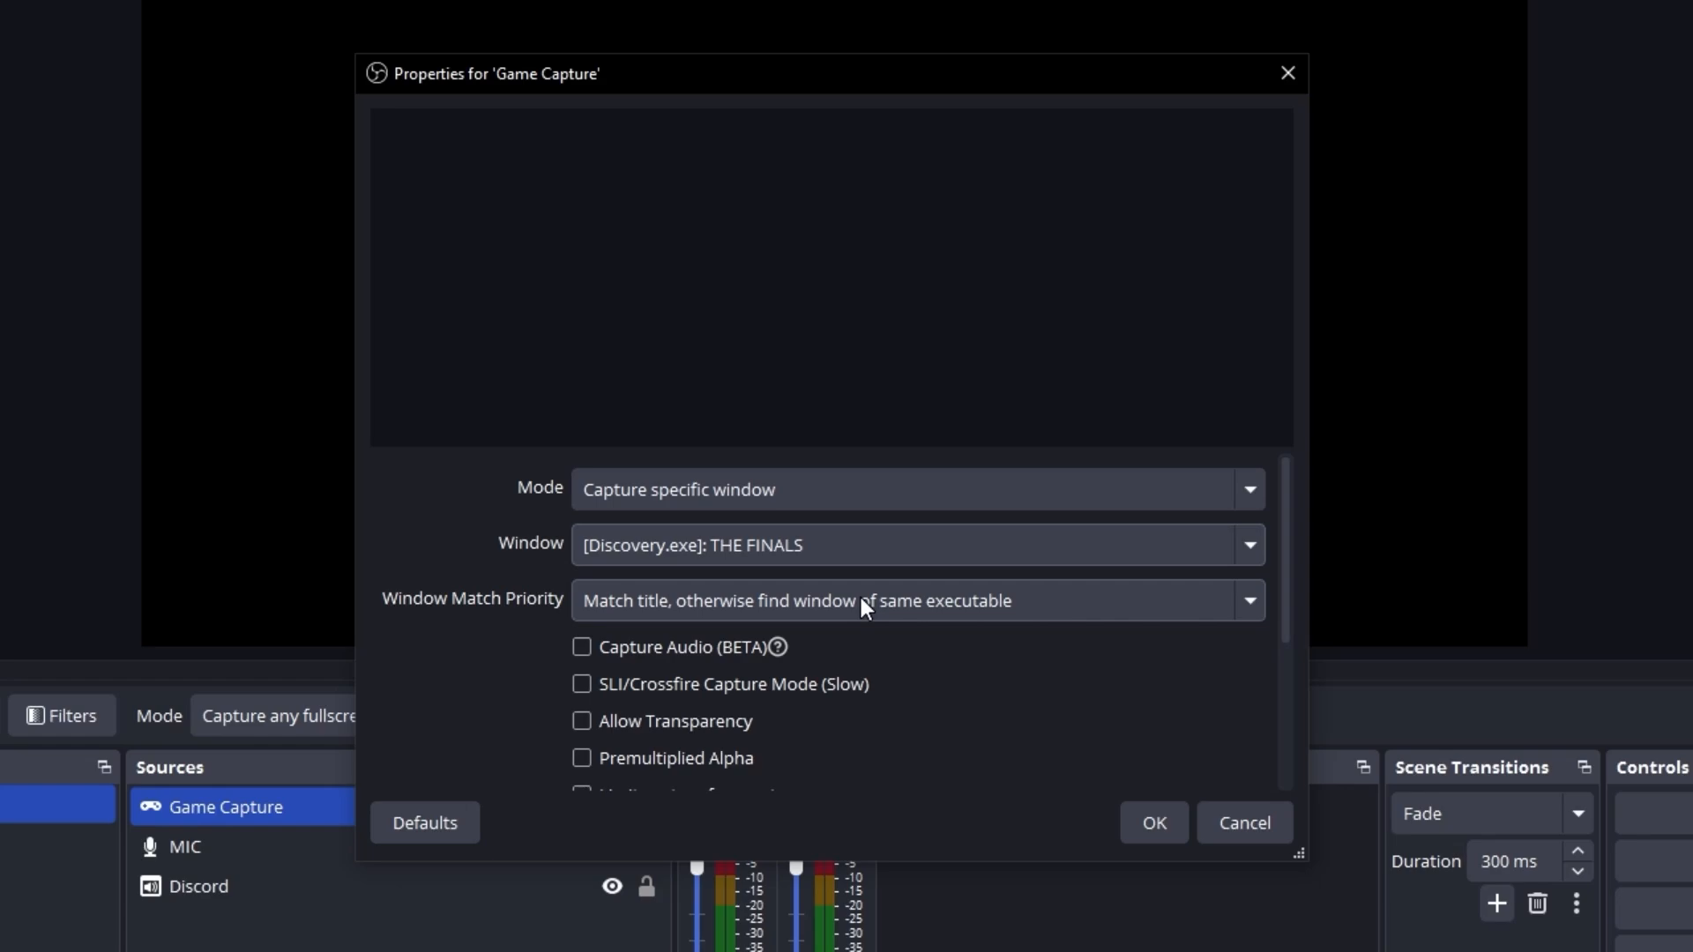
{"action": "left_click", "coordinate": [1045, 603]}
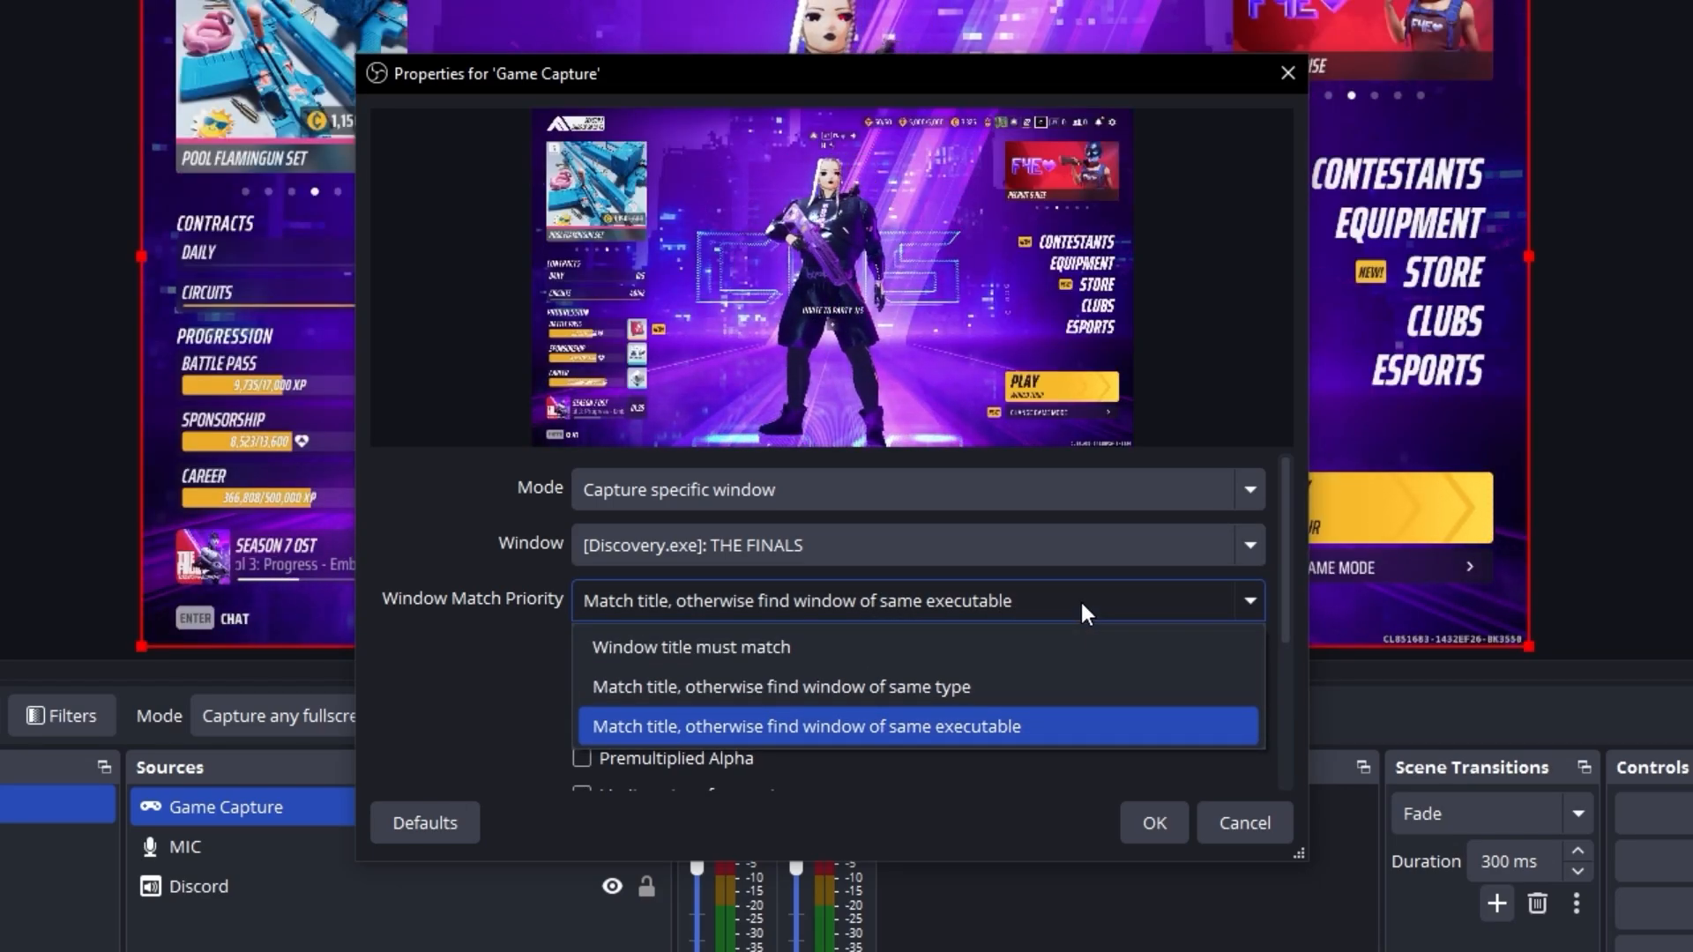
{"action": "left_click", "coordinate": [1080, 601]}
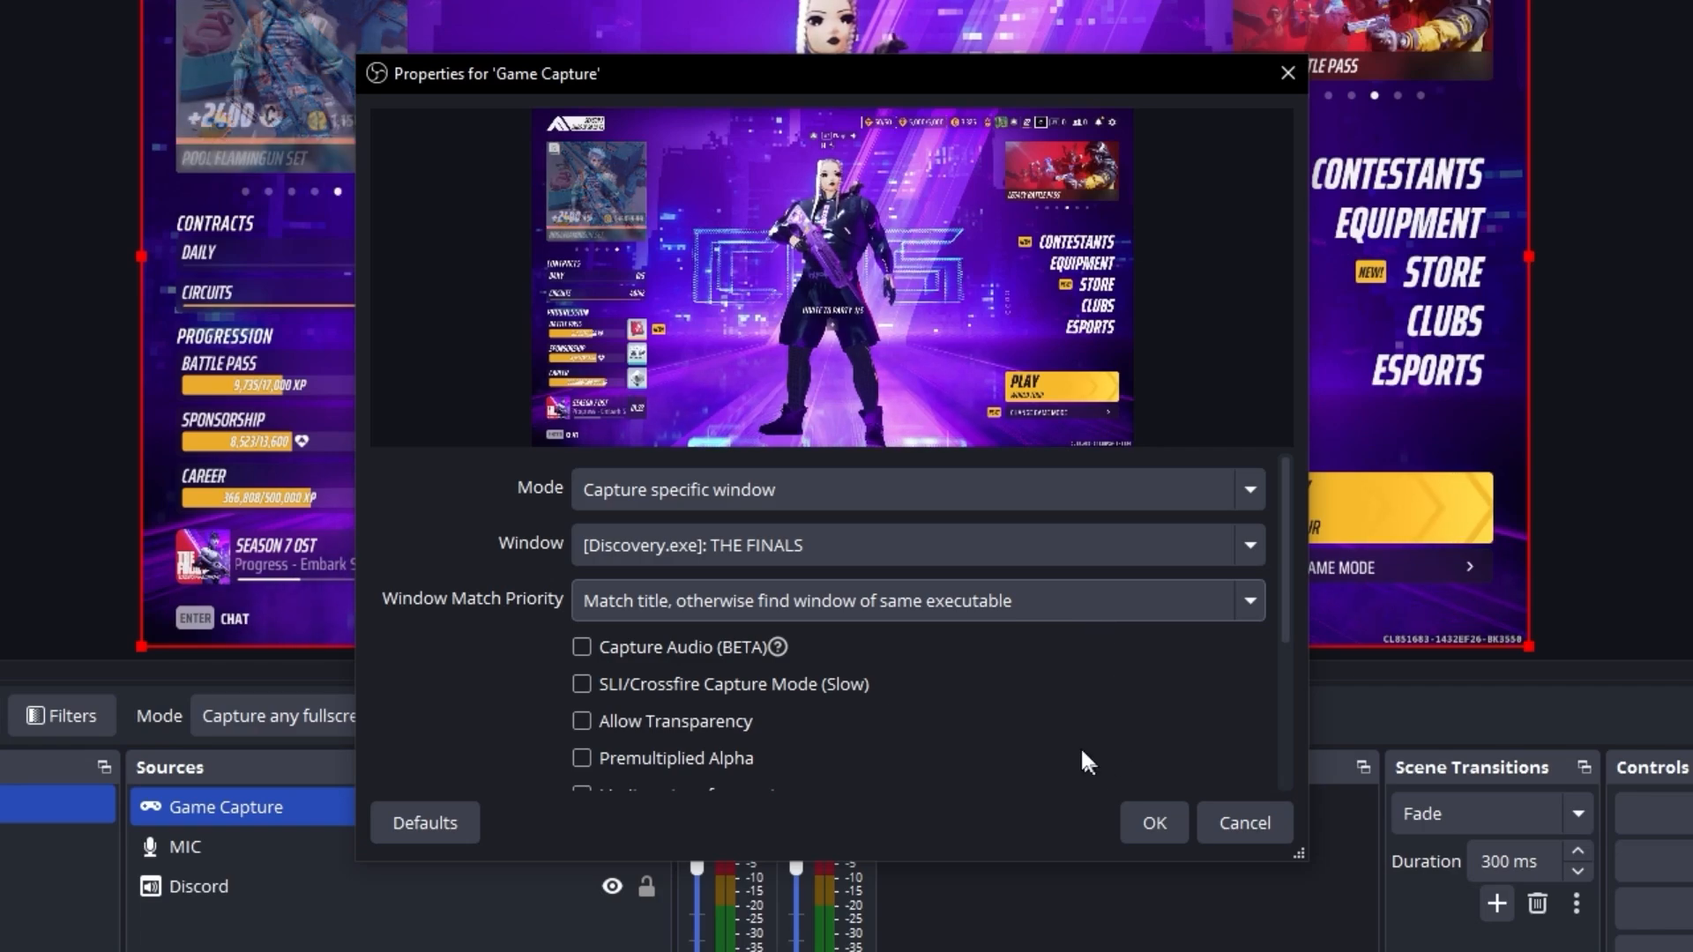
Enable Capture Audio (BETA) for the game capture and accept its properties.
{"action": "left_click", "coordinate": [594, 644]}
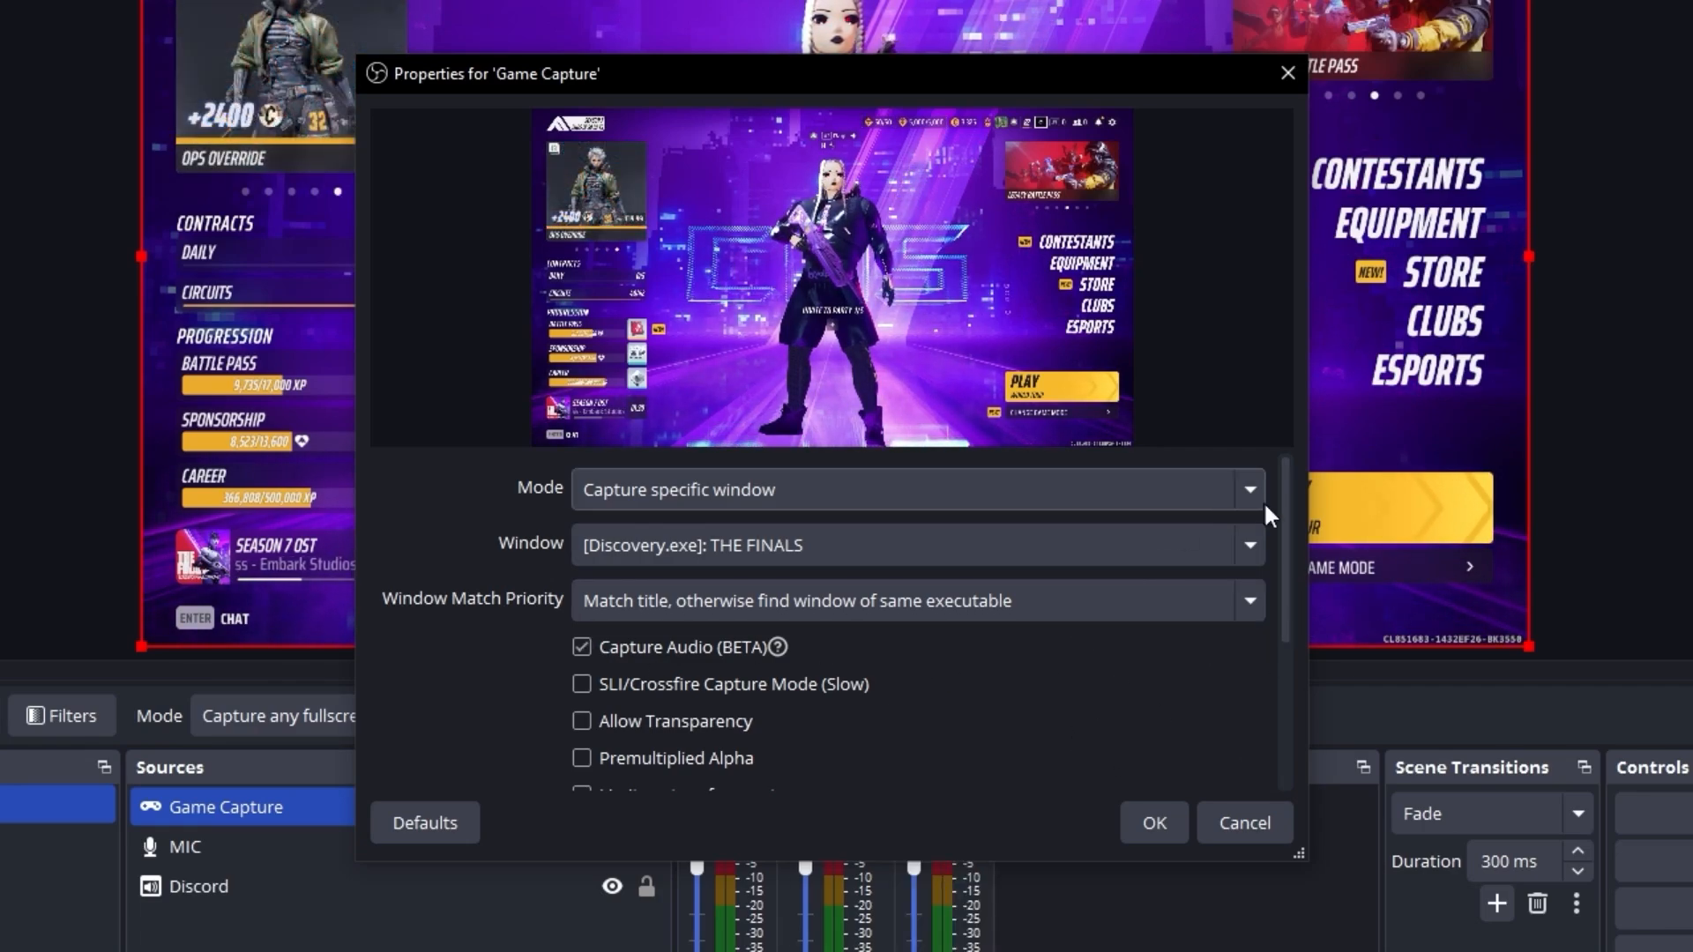
{"action": "left_click_drag", "start_coordinate": [1288, 511], "coordinate": [1289, 654]}
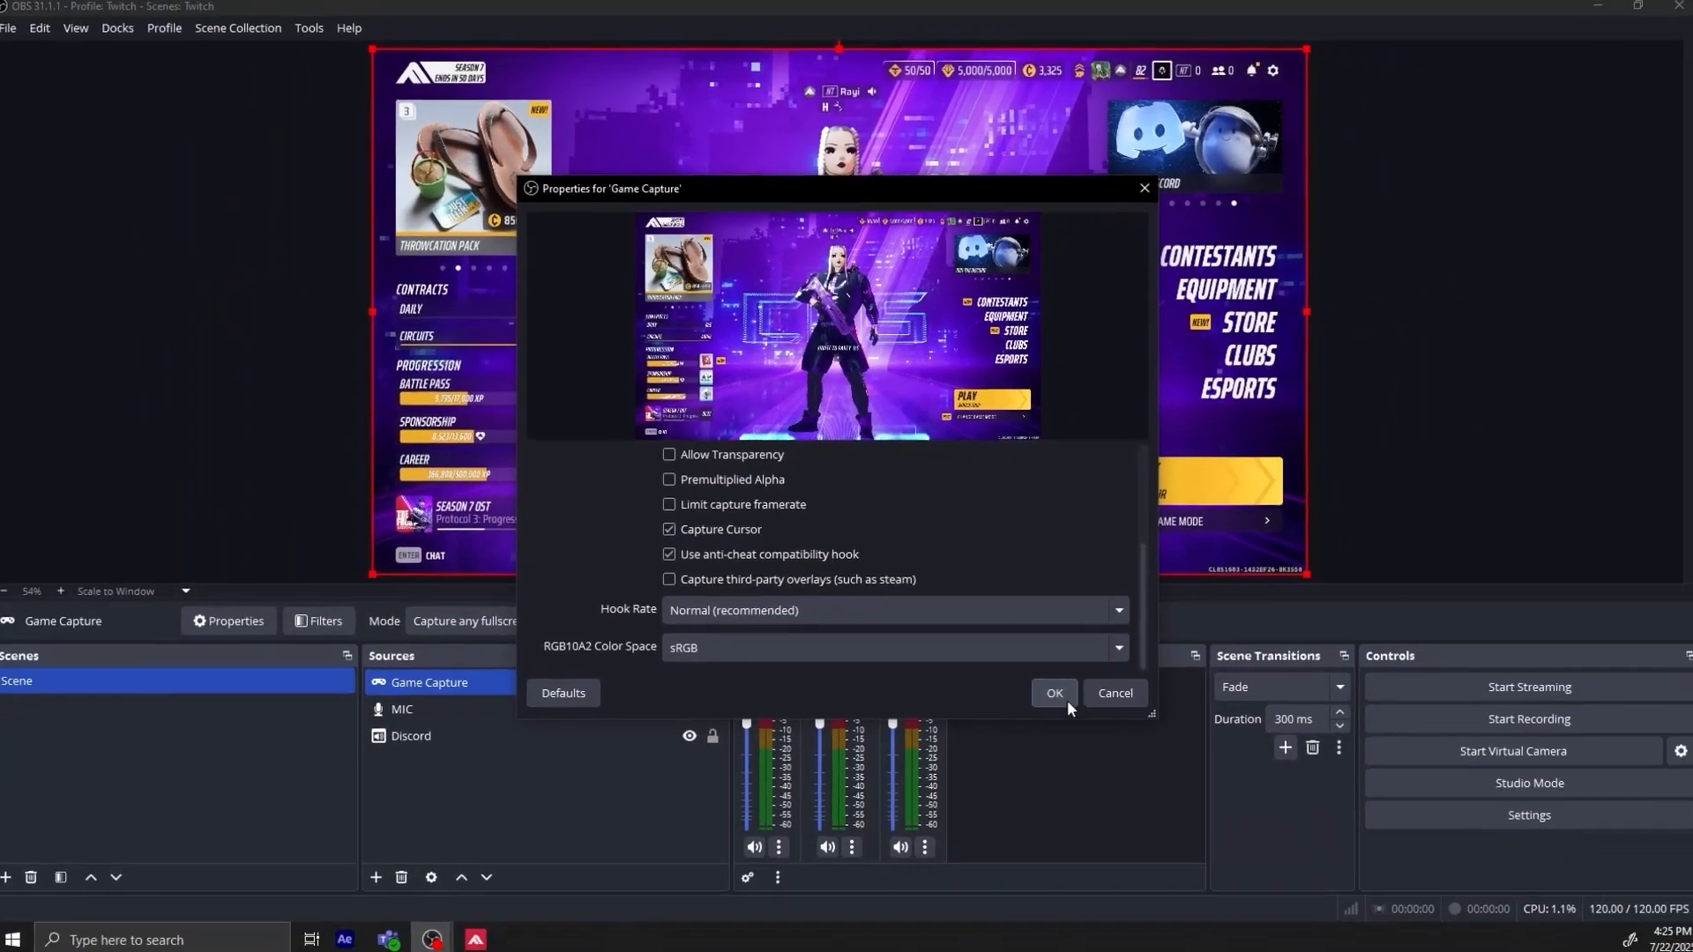
{"action": "left_click", "coordinate": [1054, 694]}
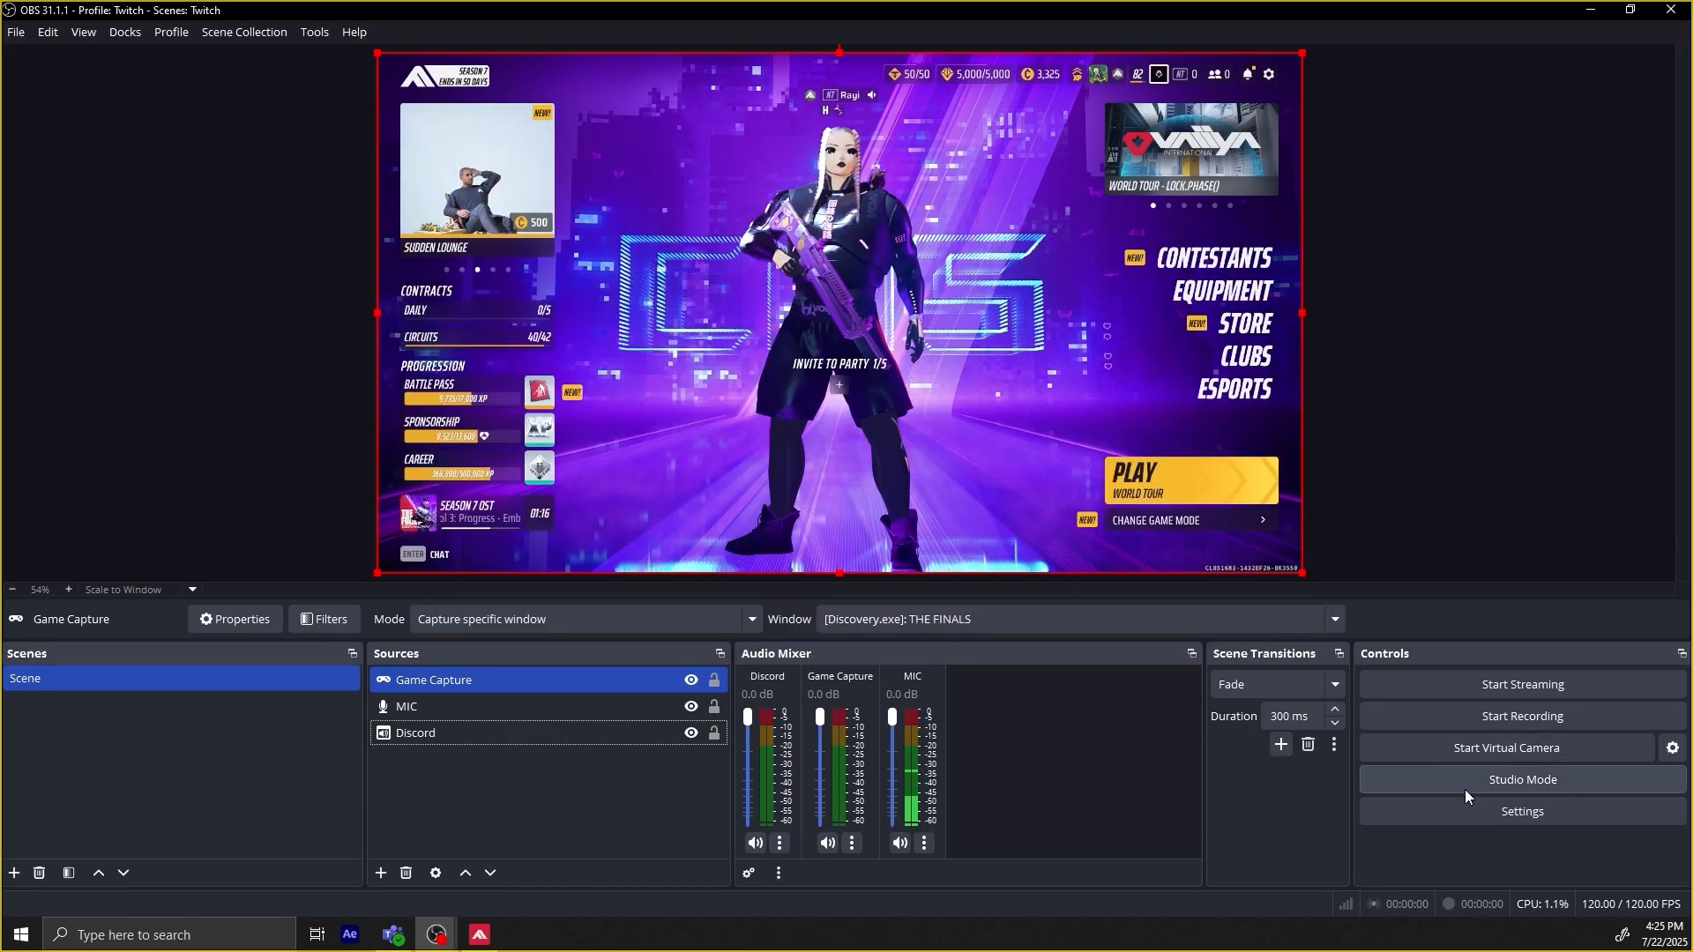
Switch the output mode to Advanced in the output settings and bring up the recording options.
{"action": "left_click", "coordinate": [1472, 813]}
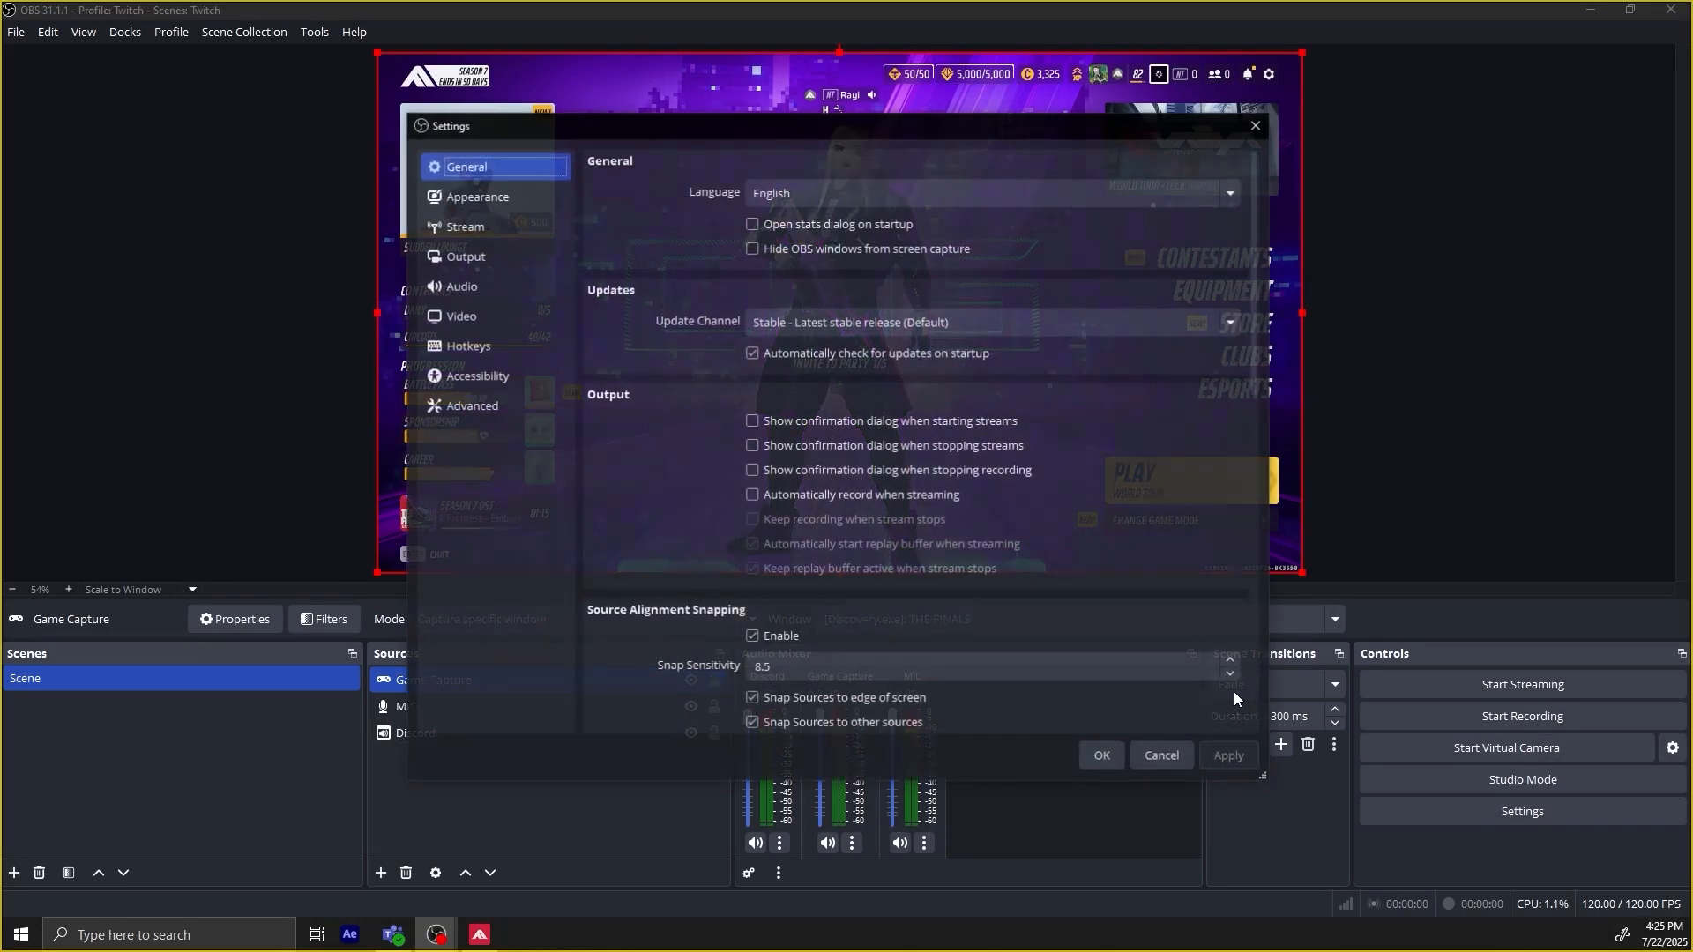
{"action": "left_click", "coordinate": [474, 254]}
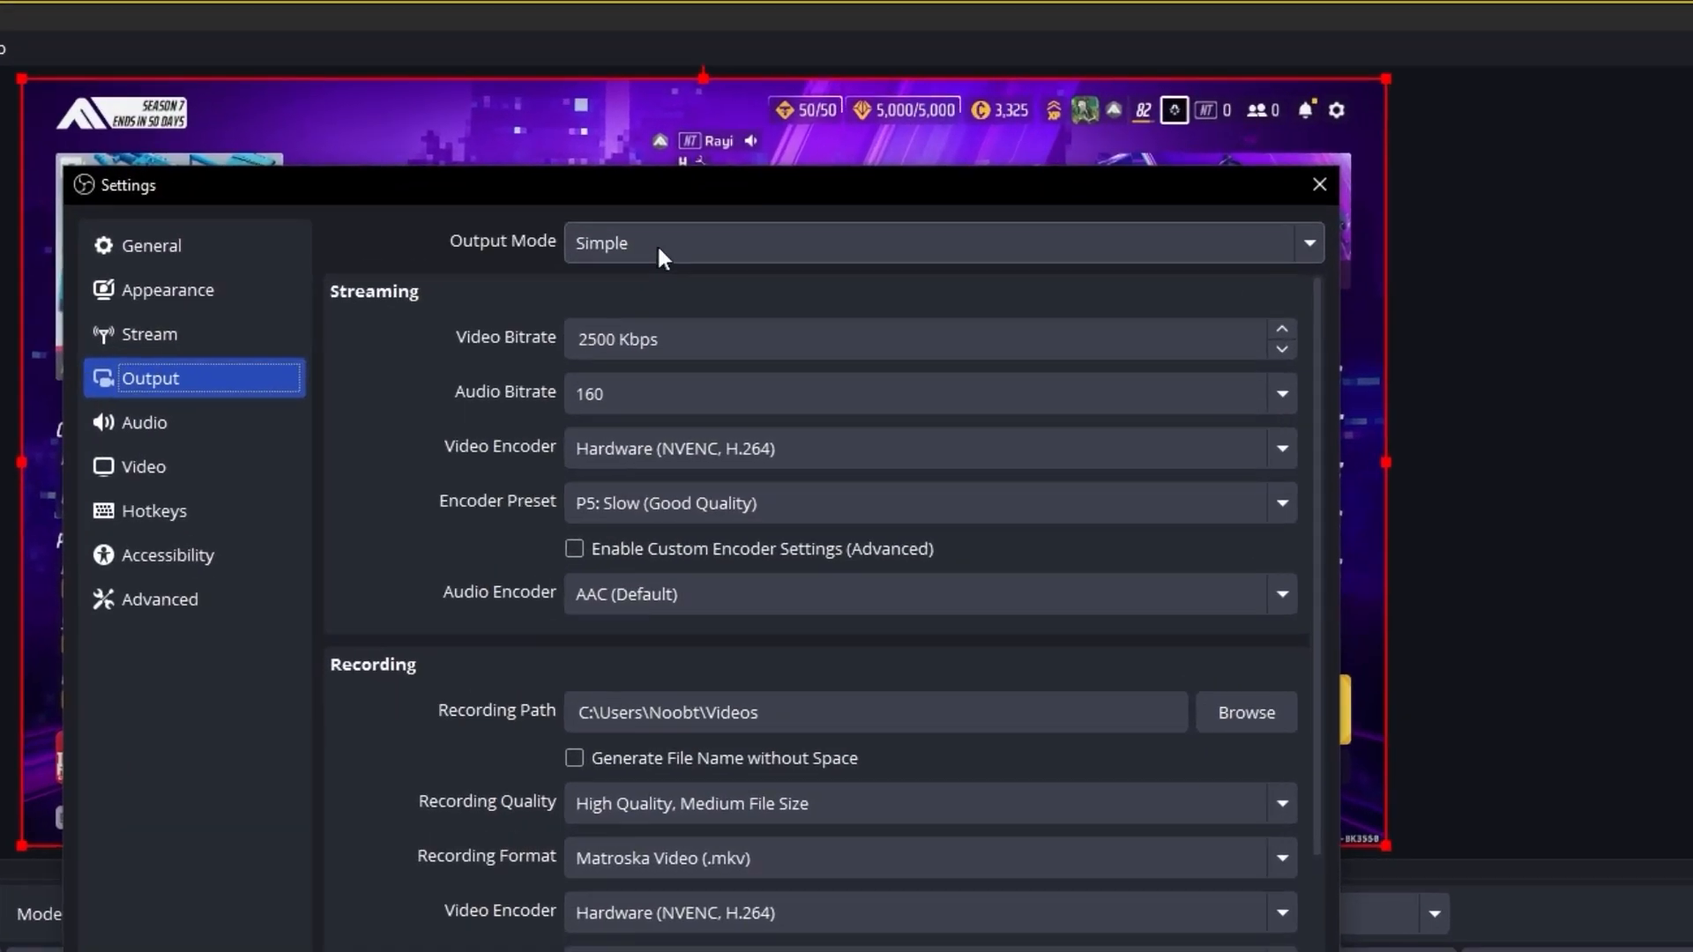
{"action": "left_click", "coordinate": [824, 166]}
{"action": "left_click", "coordinate": [497, 444]}
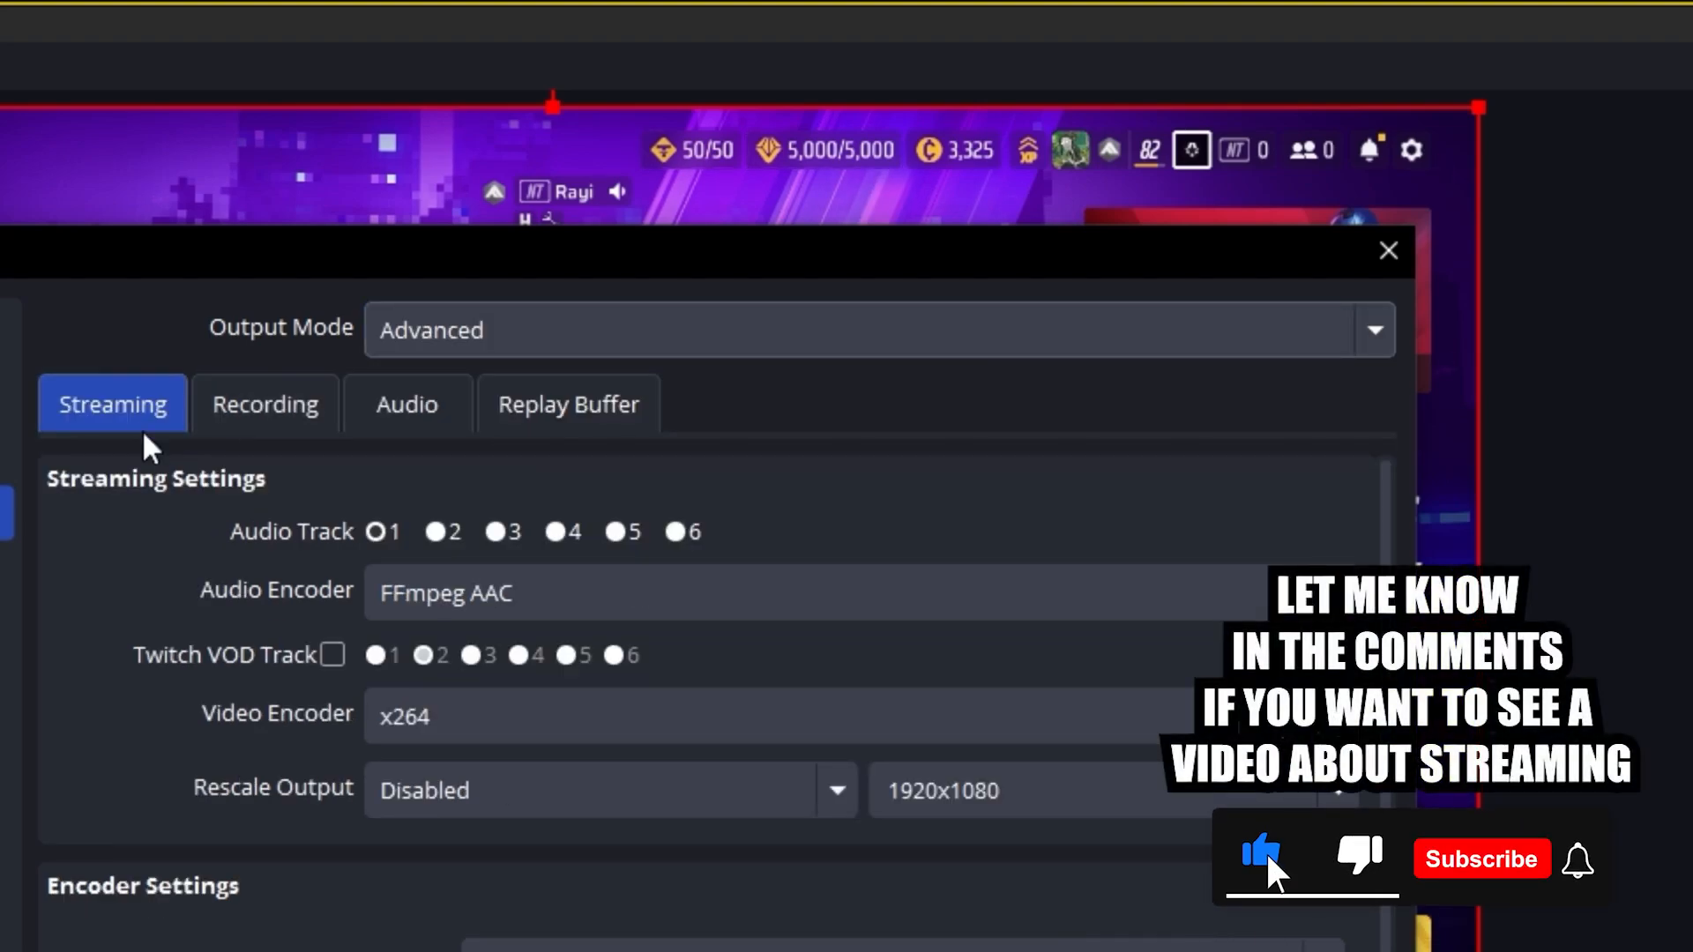
{"action": "left_click", "coordinate": [231, 402]}
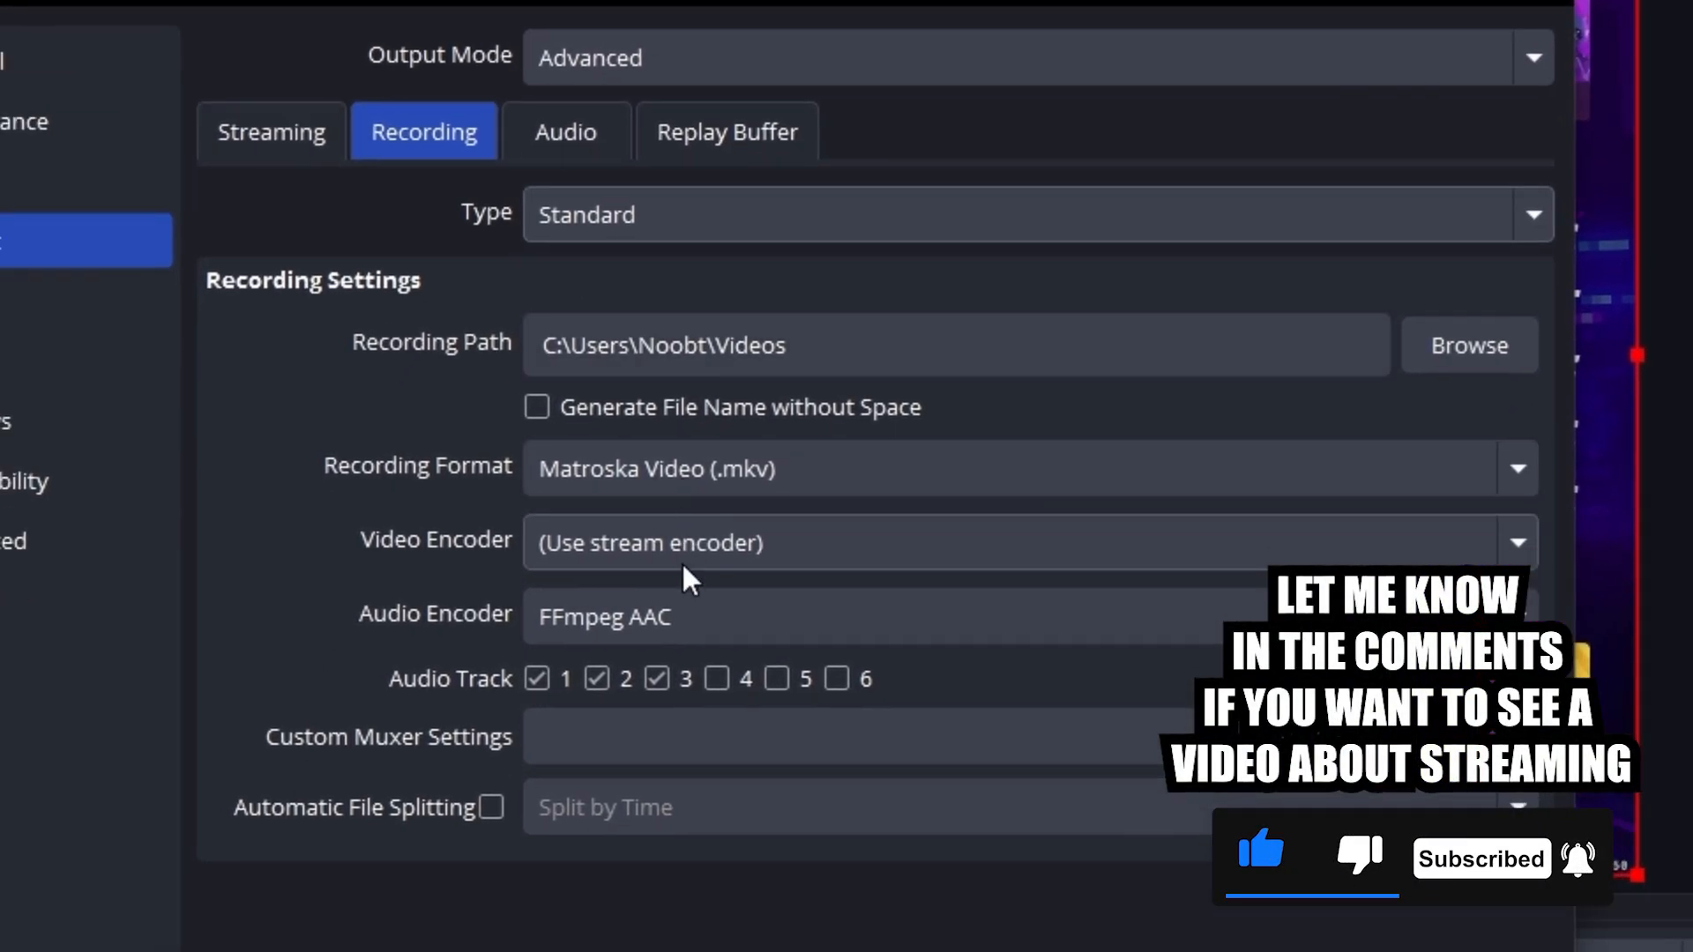
Keep Matroska Video (.mkv) as the recording format and set the video encoder to NVIDIA NVENC H.264.
{"action": "left_click", "coordinate": [695, 472]}
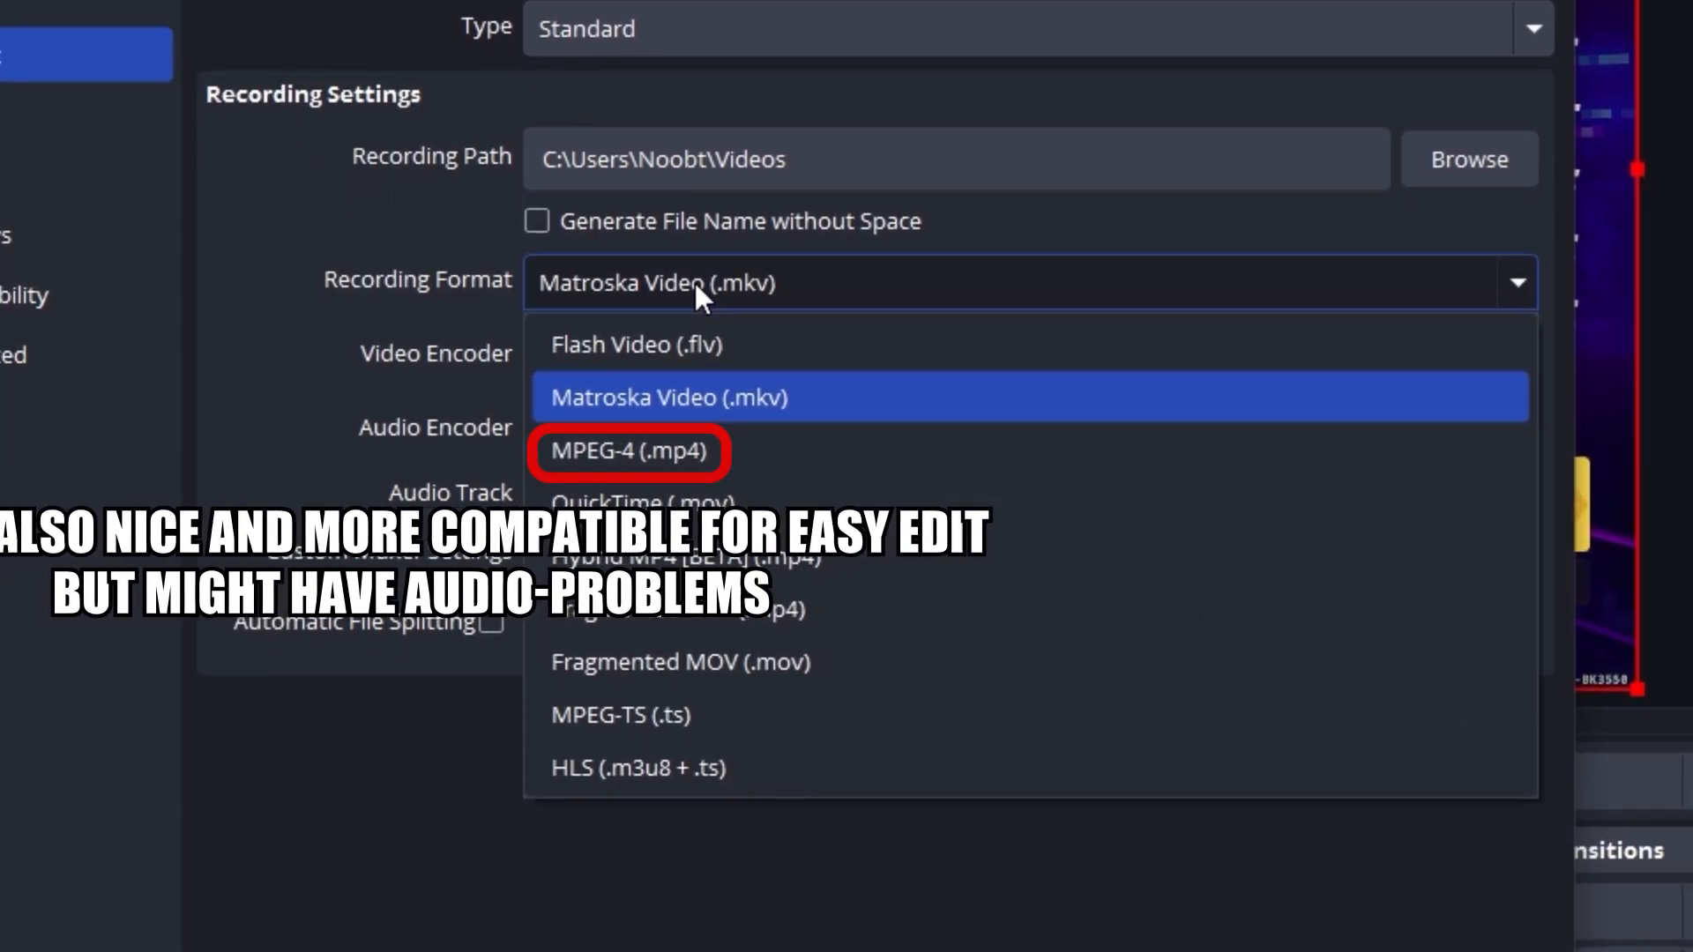
{"action": "left_click", "coordinate": [694, 282]}
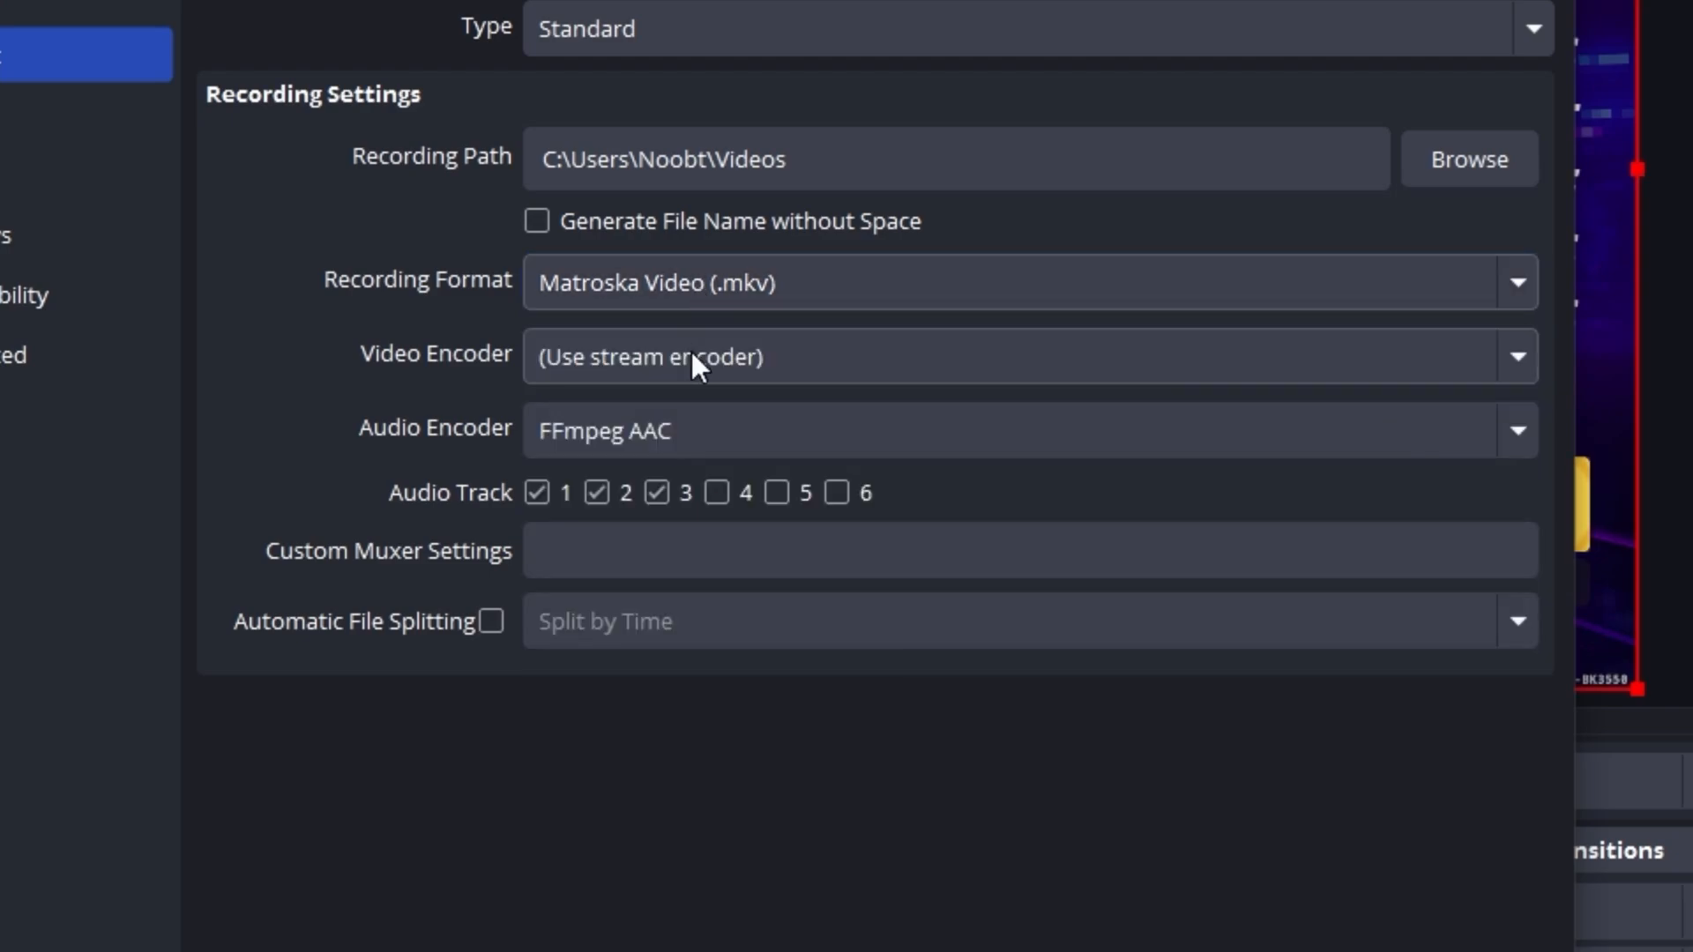
{"action": "left_click", "coordinate": [882, 363]}
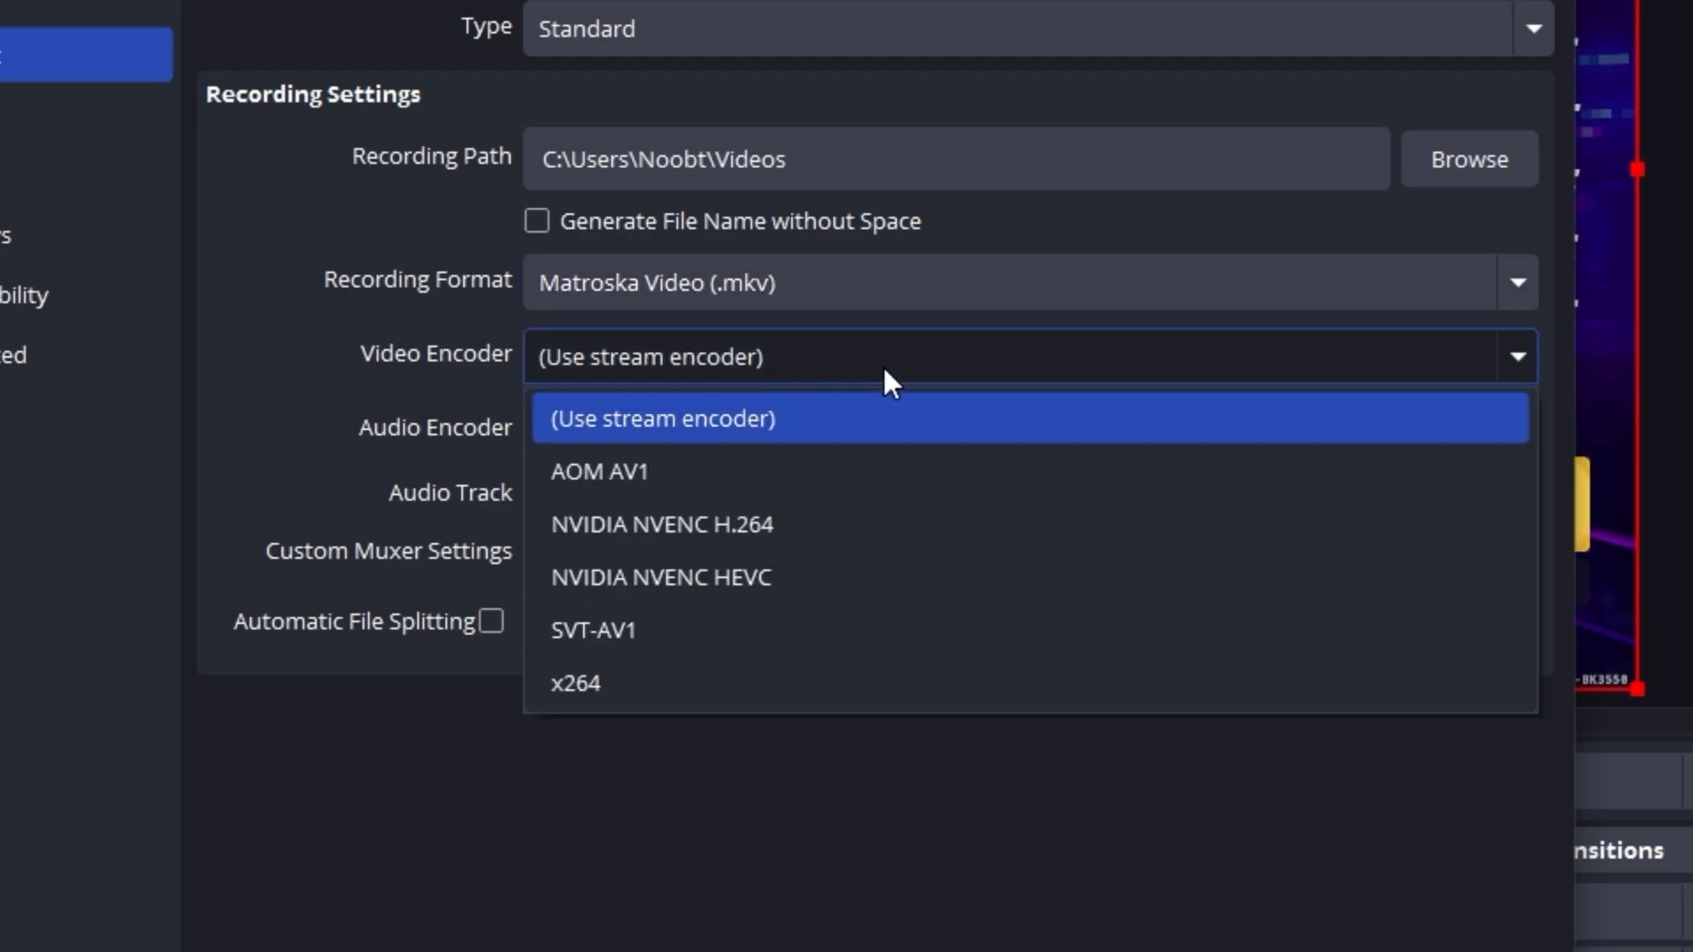
{"action": "left_click", "coordinate": [855, 525]}
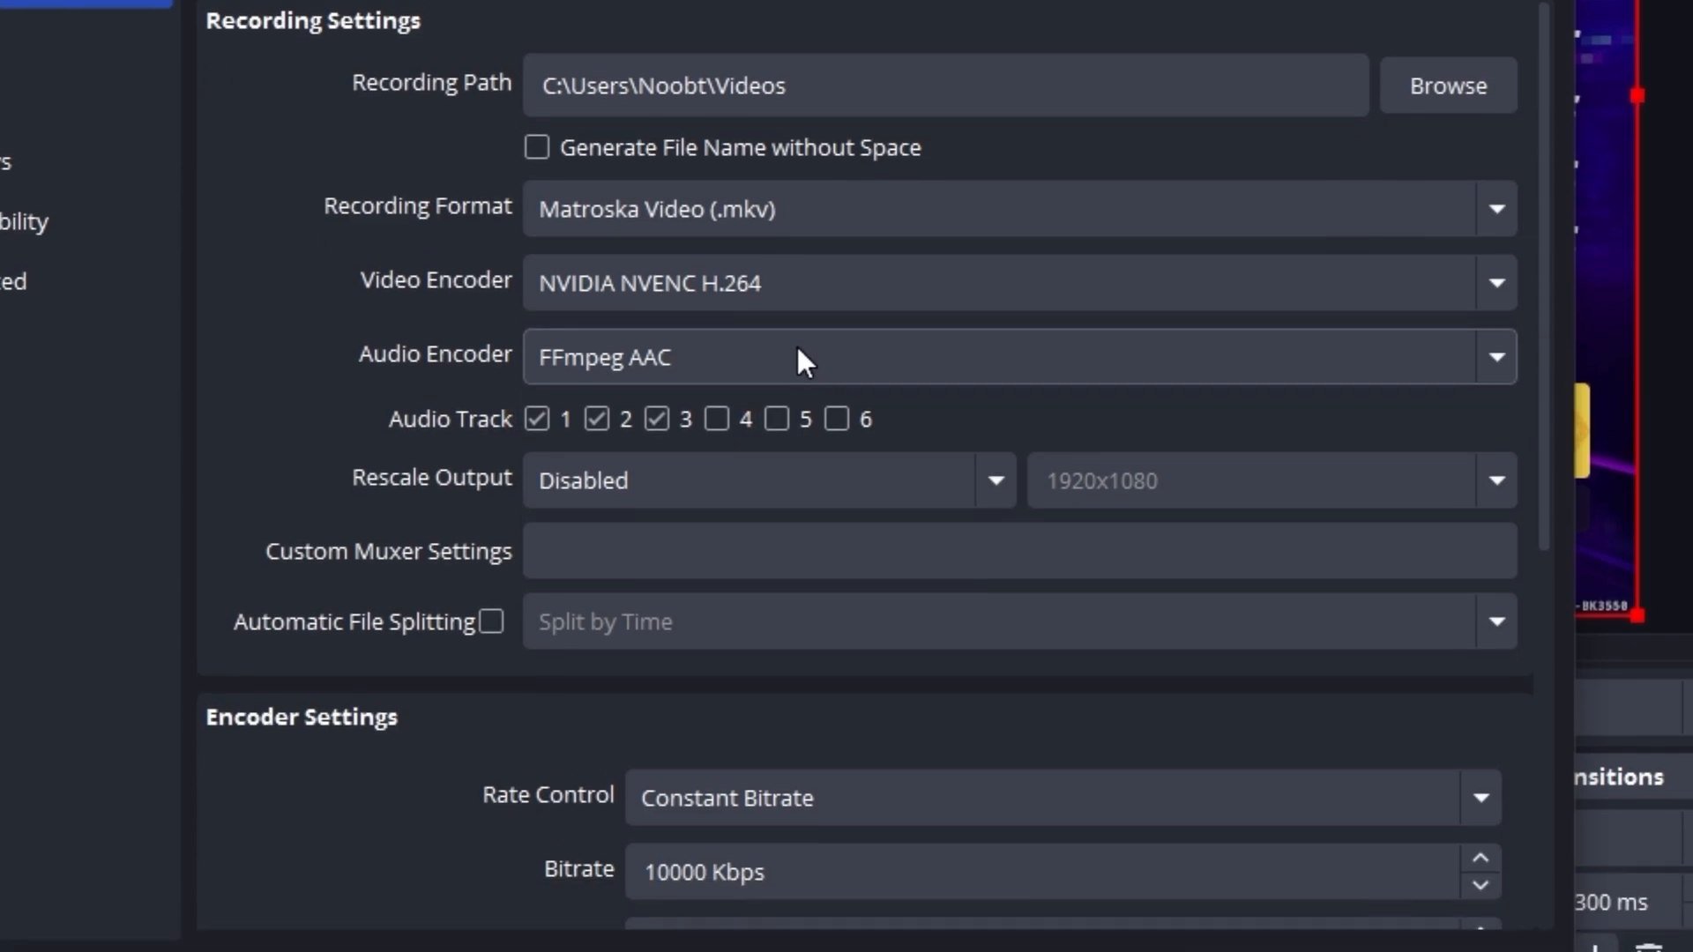
Set the recording encoder's constant bitrate to 40000 Kbps and apply the output settings.
{"action": "scroll", "coordinate": [795, 323], "scroll_direction": "down", "scroll_amount": 6}
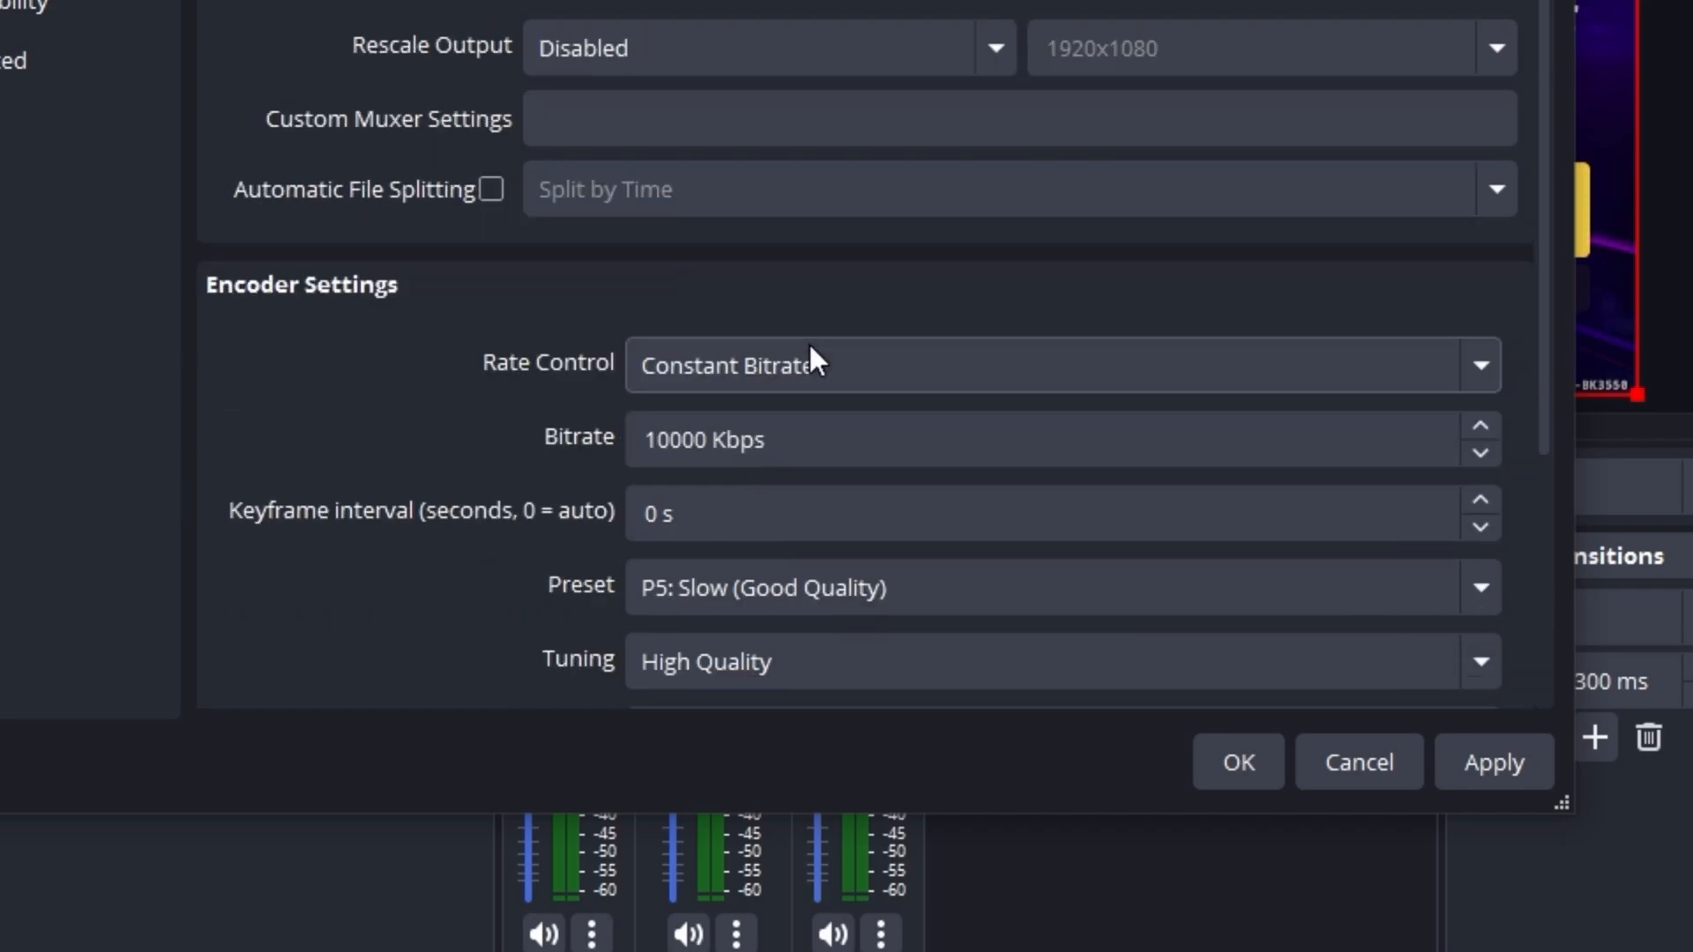
{"action": "left_click", "coordinate": [653, 331]}
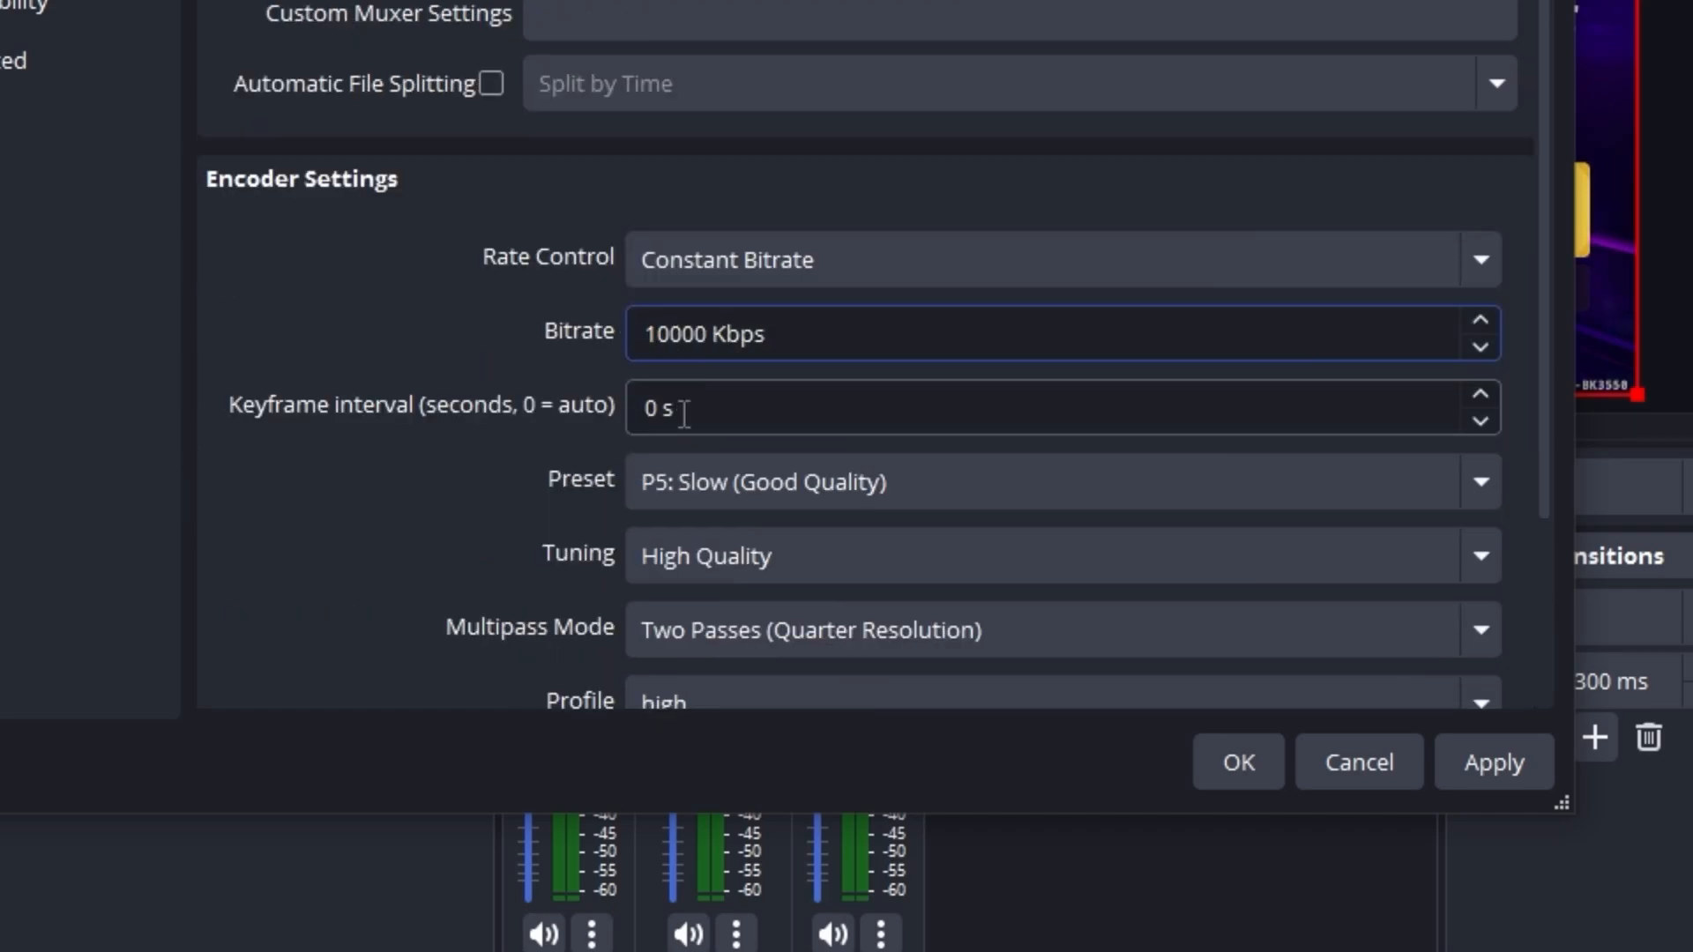
{"action": "type", "text": "4"}
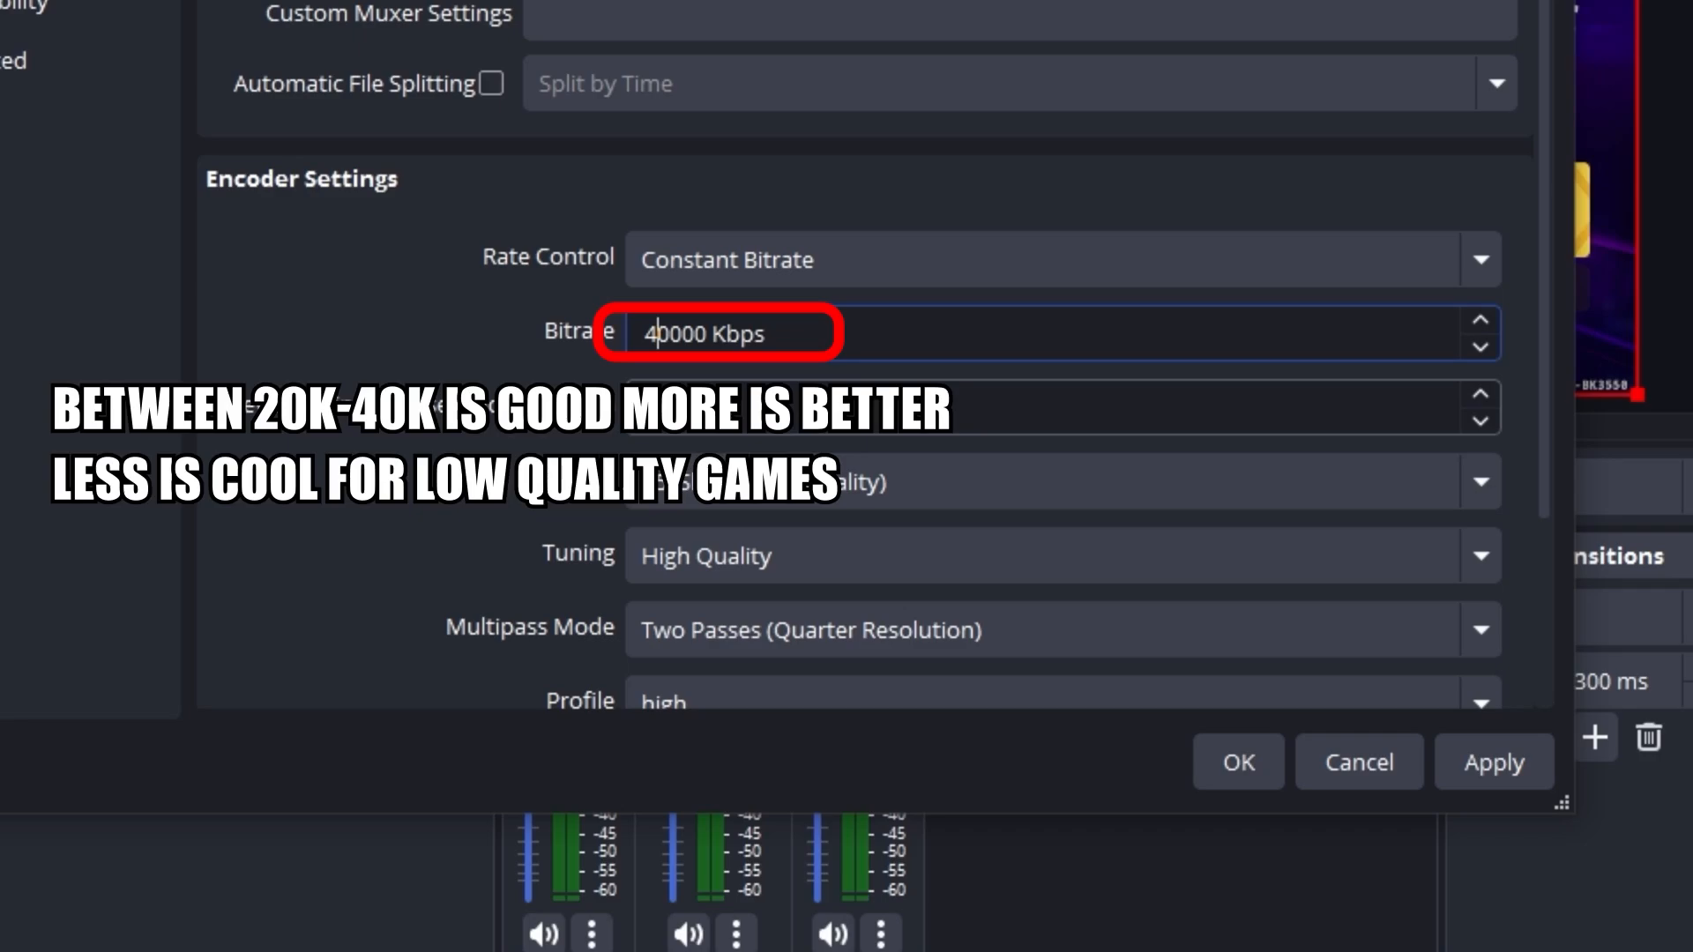
{"action": "left_click", "coordinate": [361, 341]}
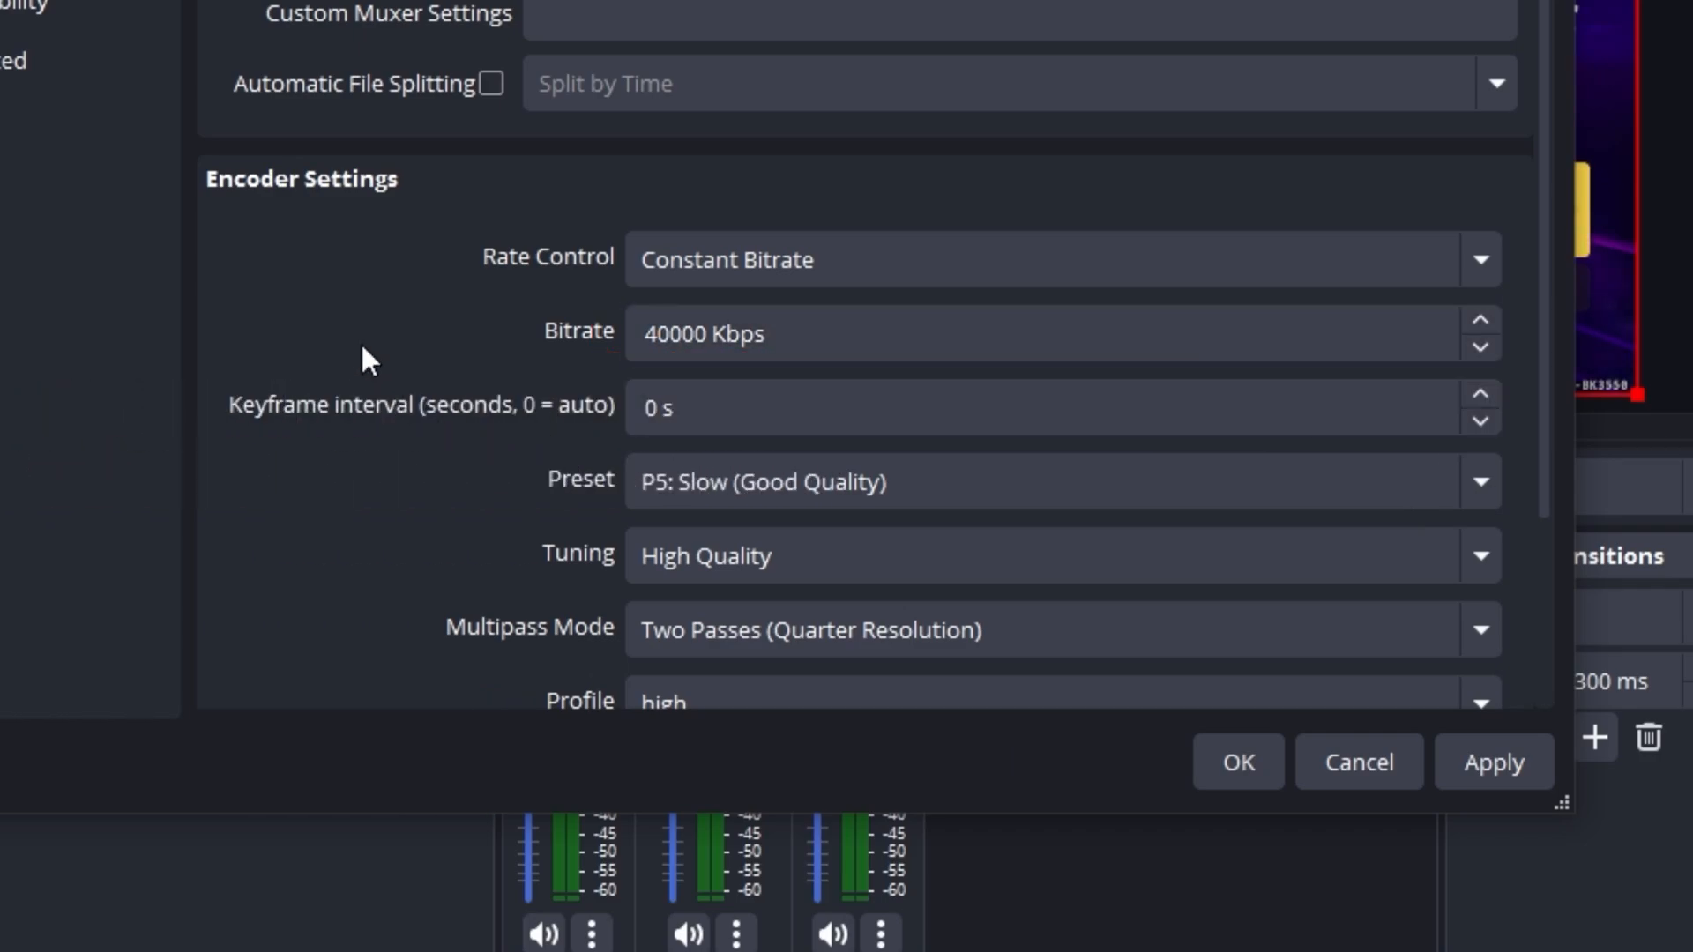
{"action": "scroll", "coordinate": [412, 339], "scroll_direction": "down", "scroll_amount": 5}
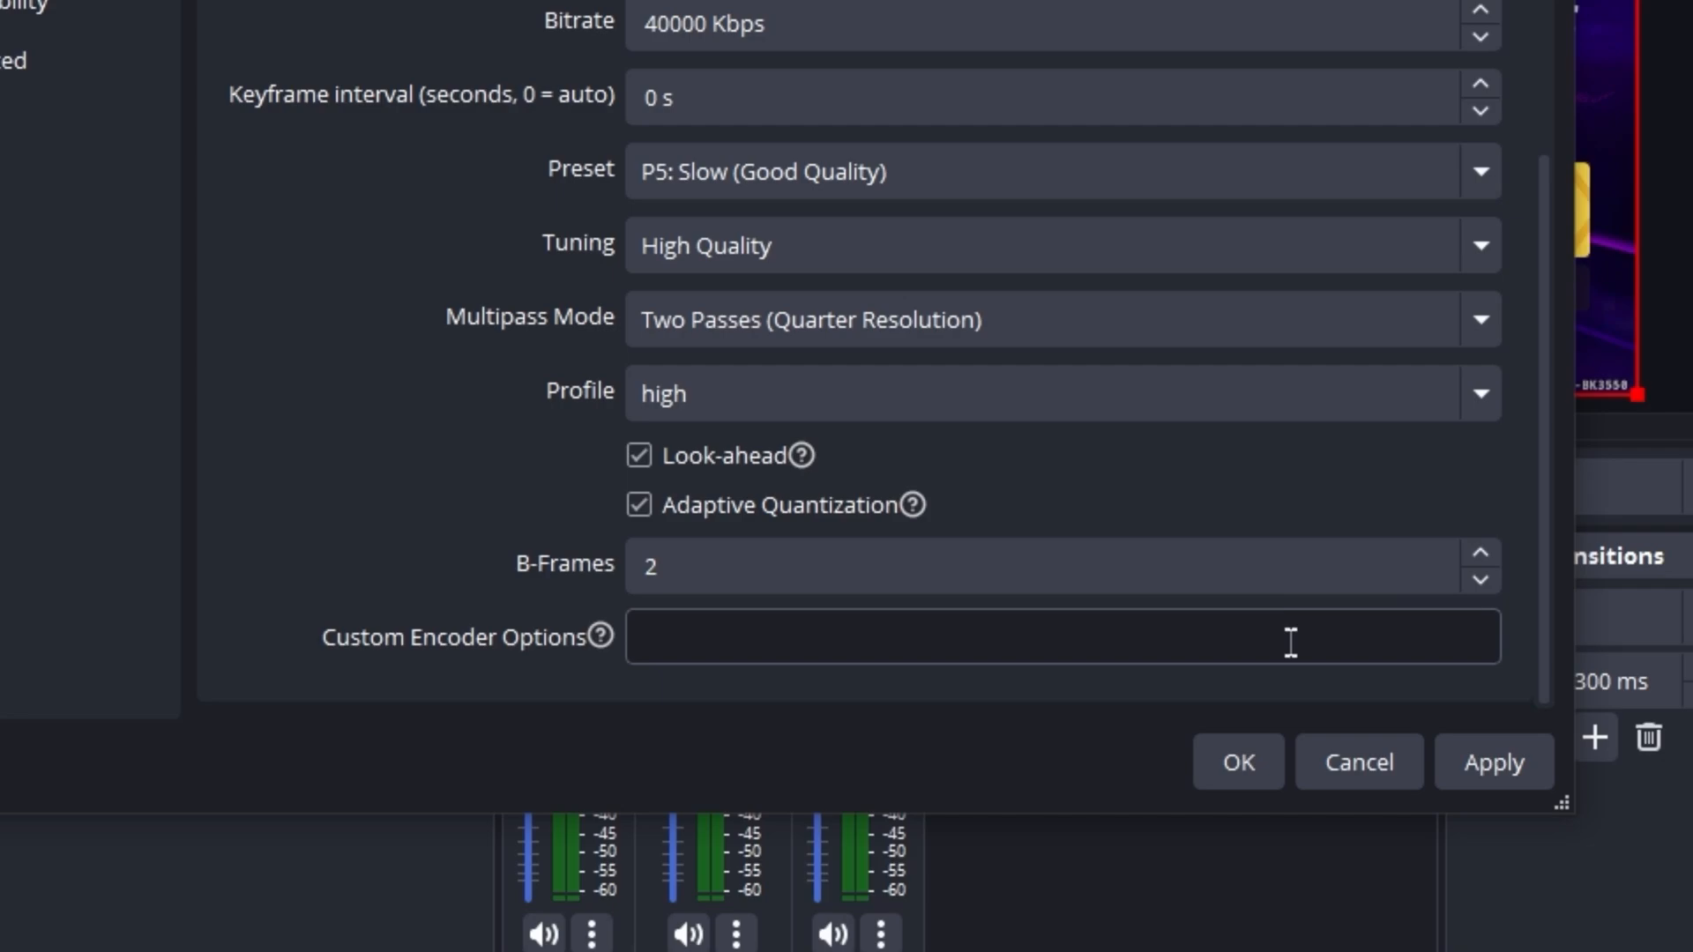
{"action": "left_click", "coordinate": [1504, 771]}
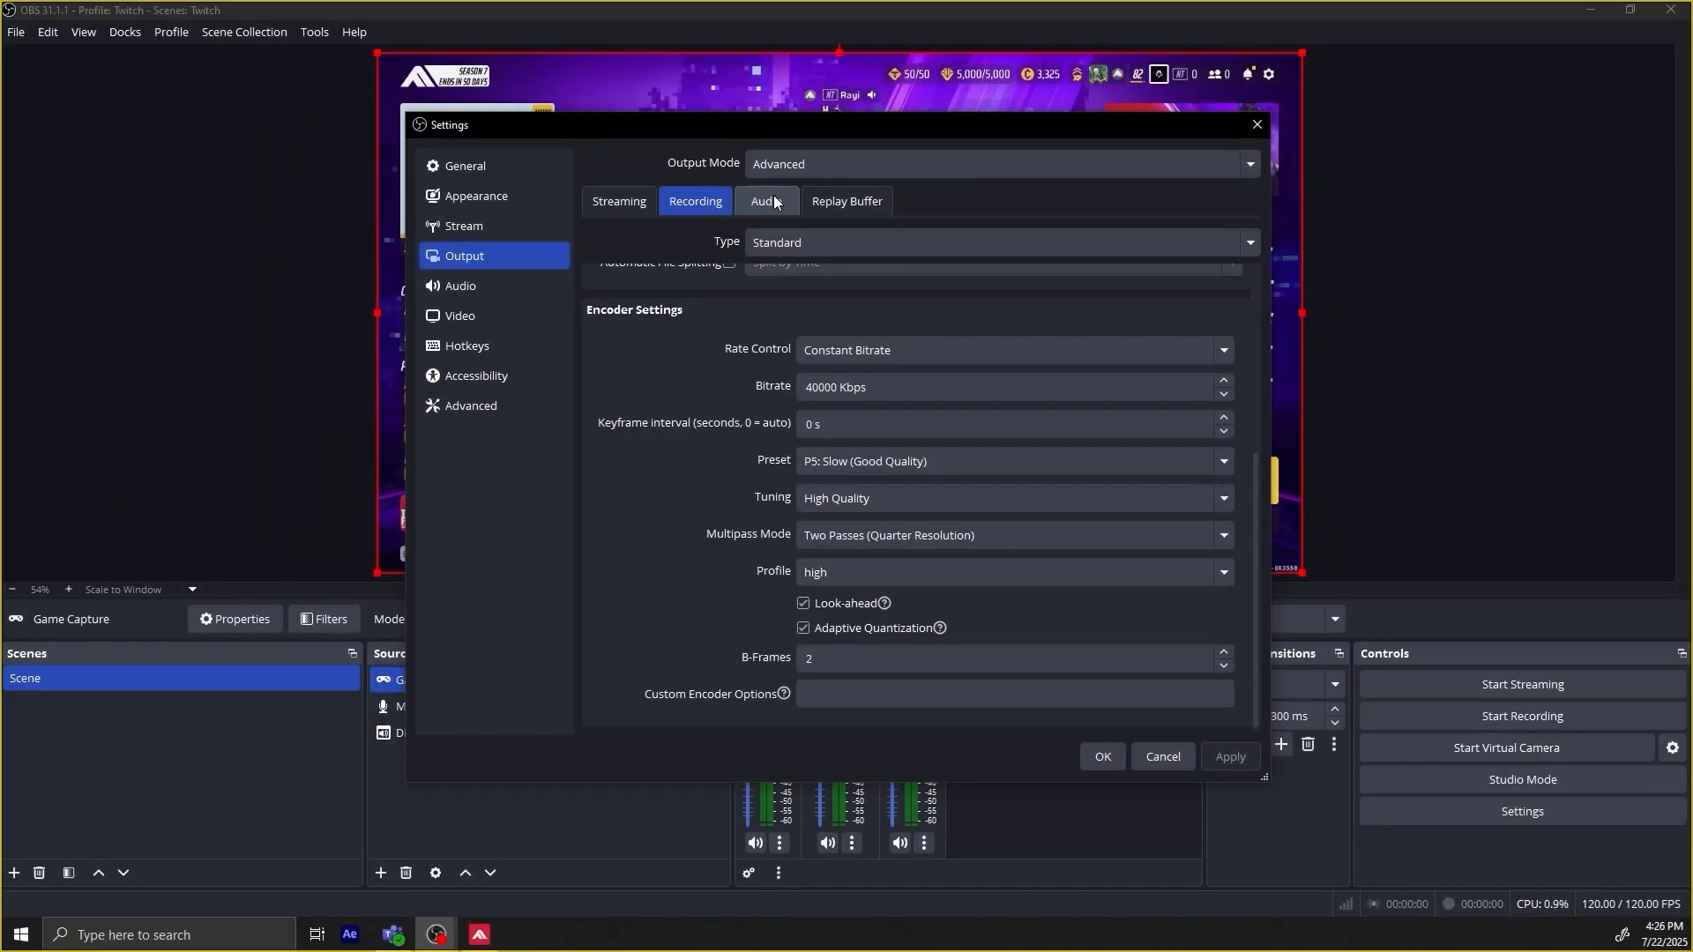
Enable the replay buffer with a maximum replay time of 300 s and apply the change.
{"action": "left_click", "coordinate": [745, 132]}
{"action": "left_click", "coordinate": [836, 132]}
{"action": "left_click", "coordinate": [600, 238]}
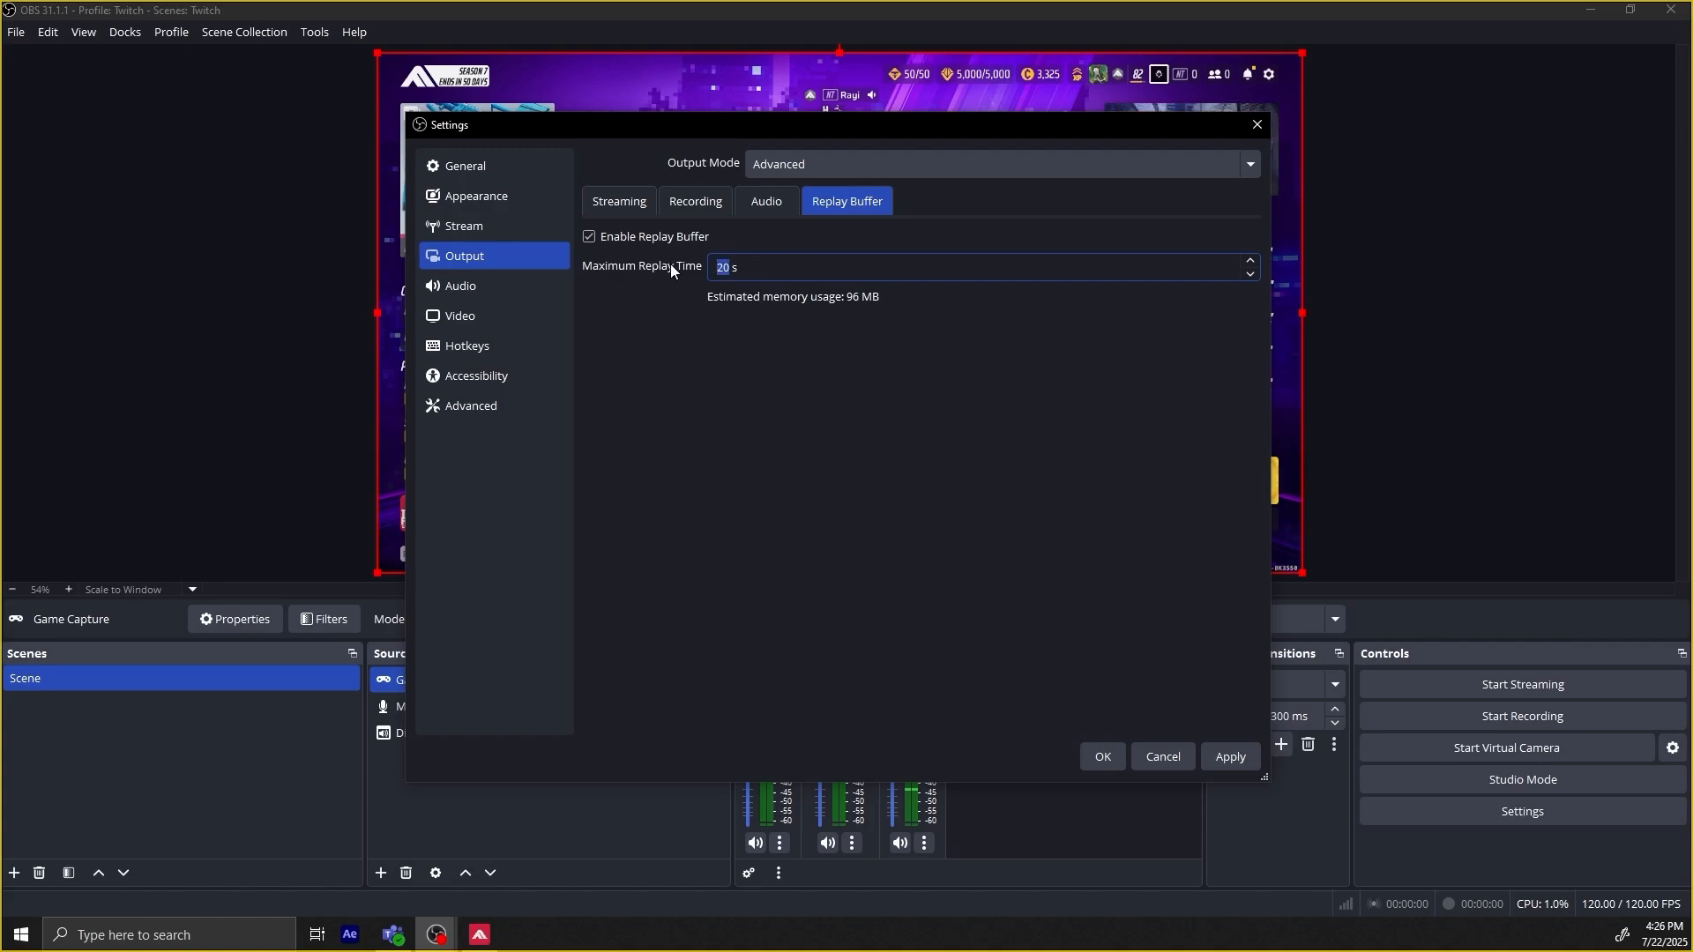
{"action": "type", "text": "30"}
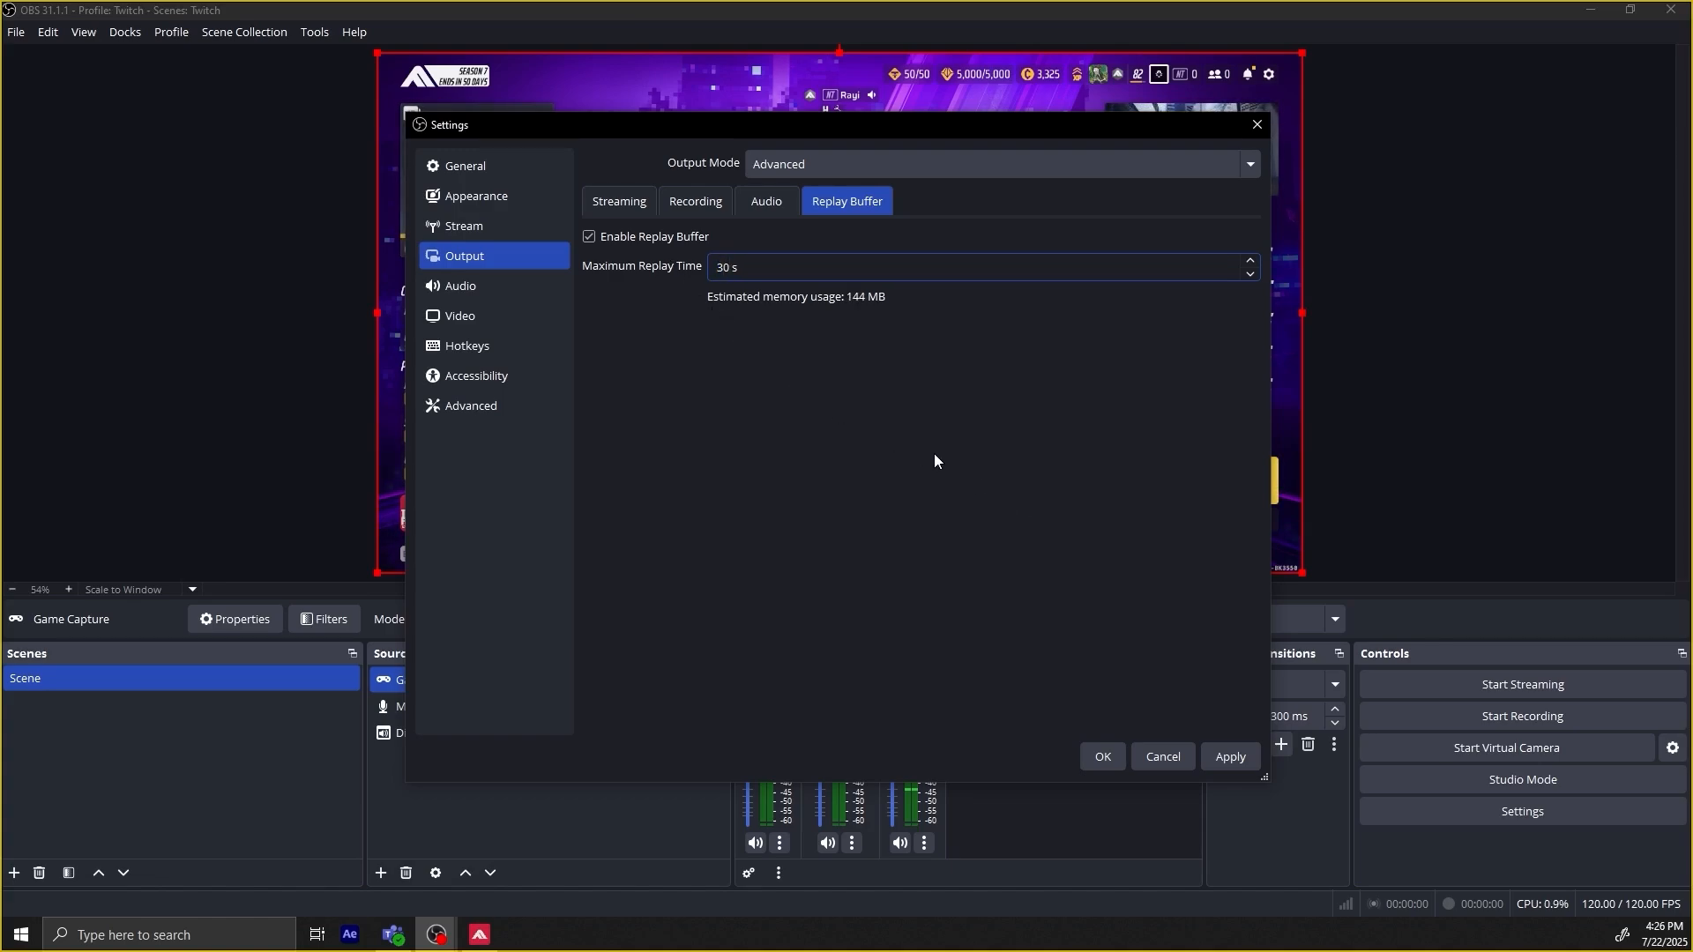
{"action": "type", "text": "0"}
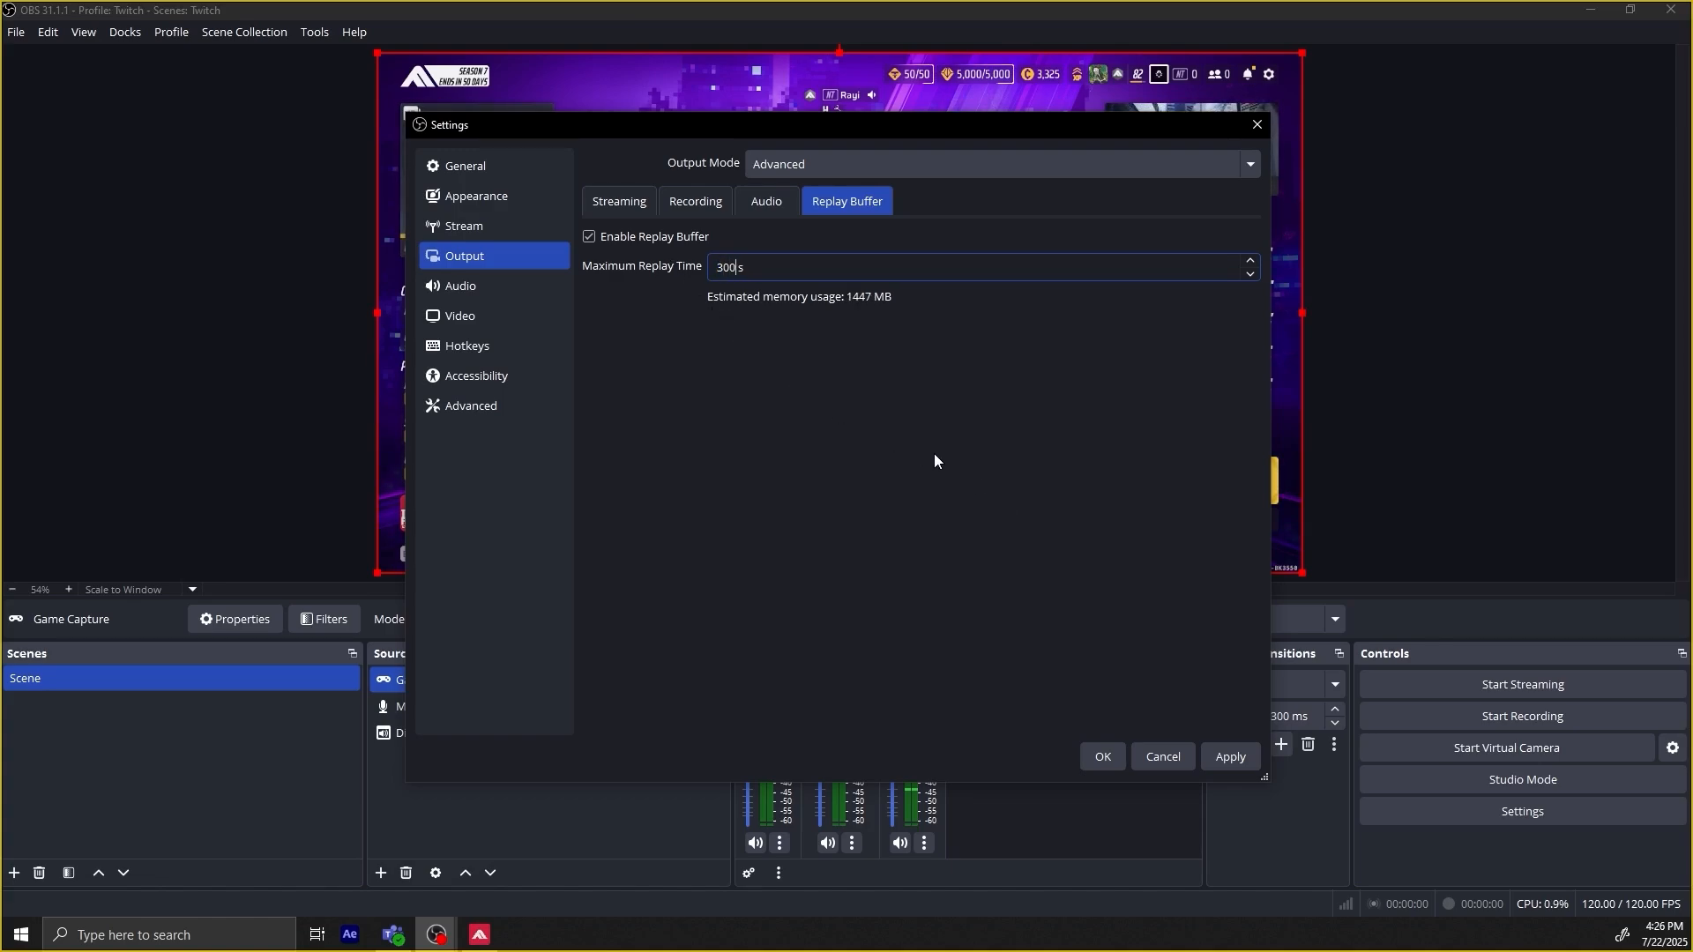
{"action": "left_click", "coordinate": [1231, 761]}
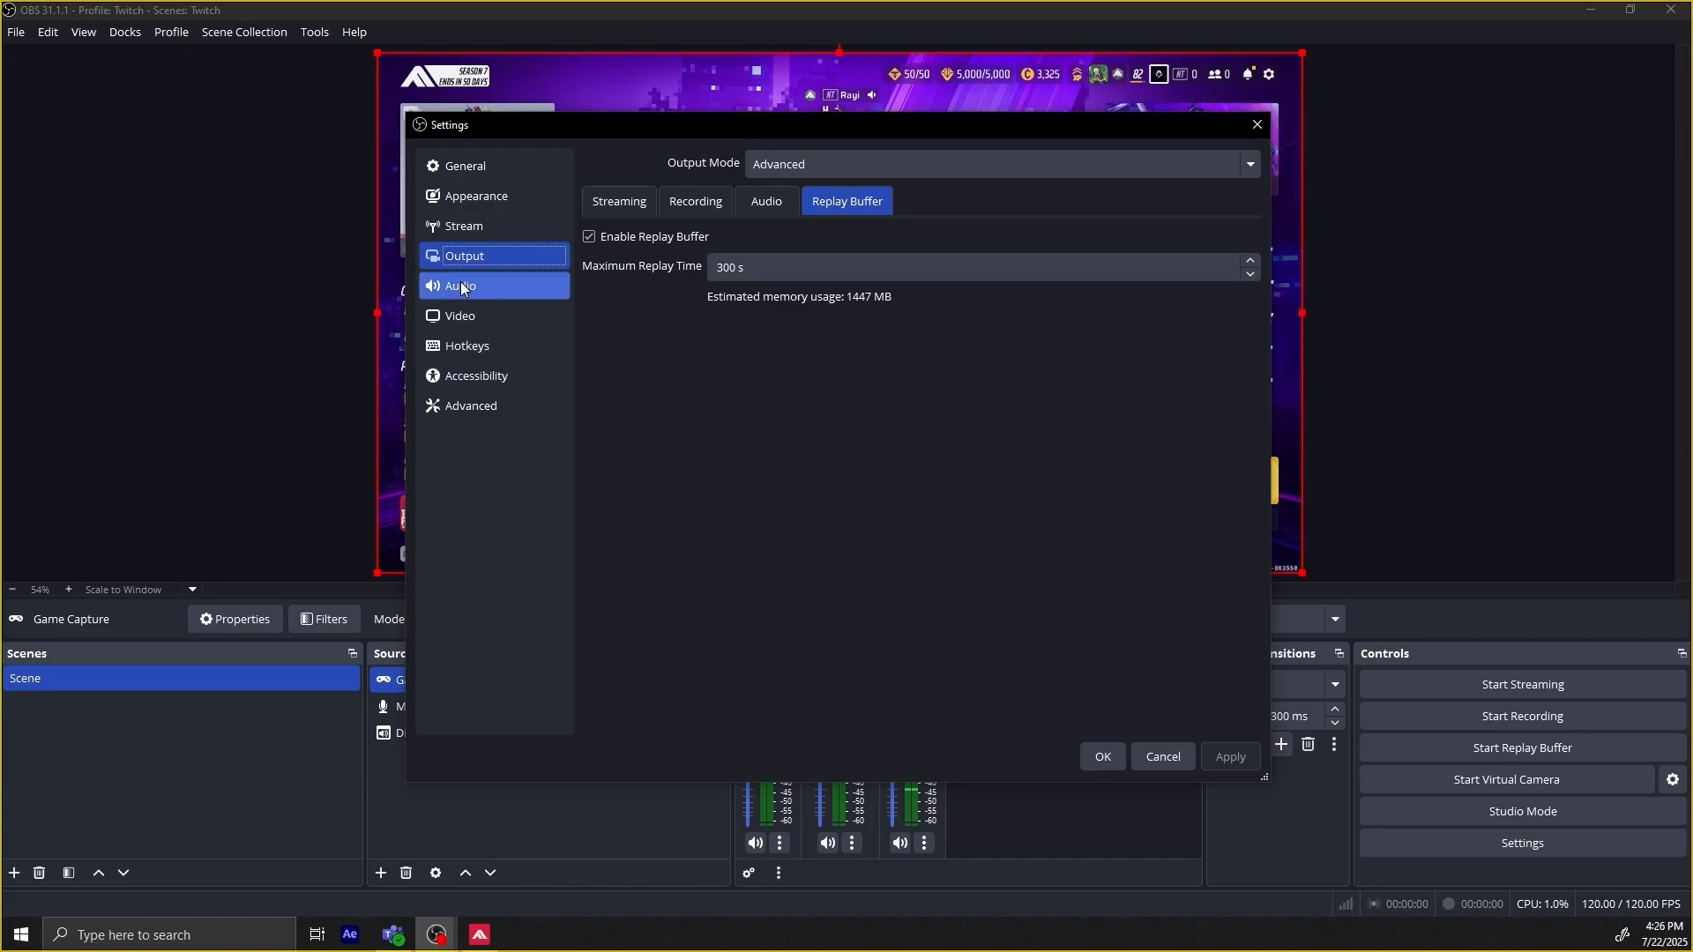
Set the video frame rate to an integer FPS value of 120 and accept the settings.
{"action": "left_click", "coordinate": [460, 315]}
{"action": "left_click", "coordinate": [931, 303]}
{"action": "left_click", "coordinate": [931, 303]}
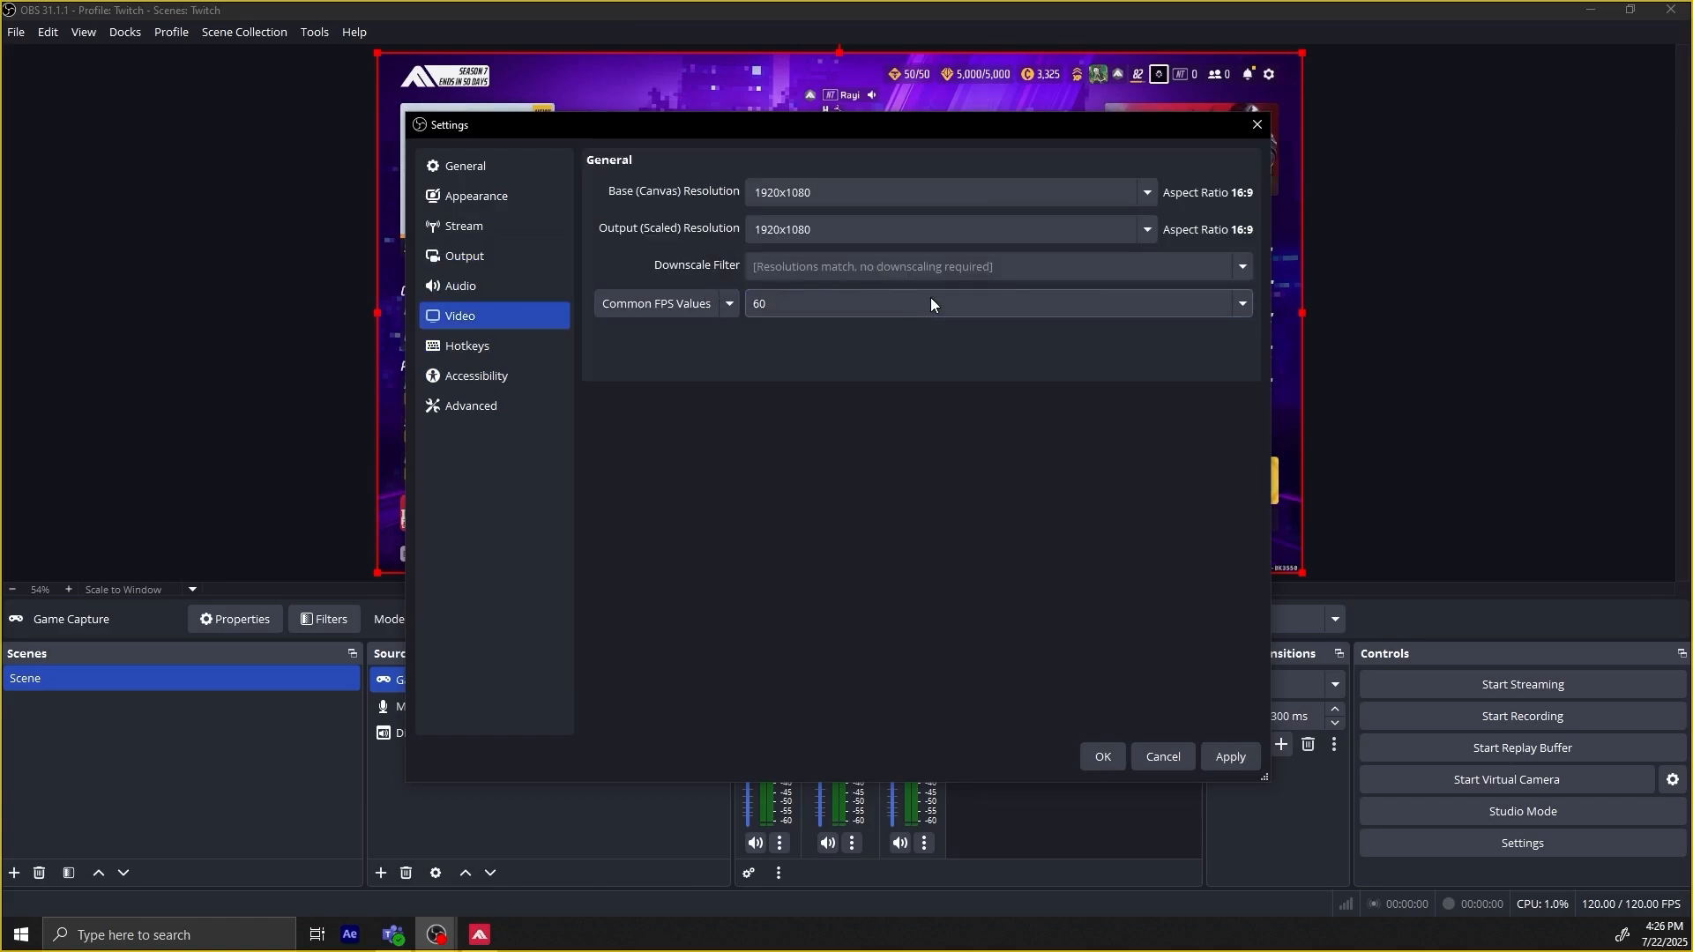
{"action": "left_click", "coordinate": [640, 305]}
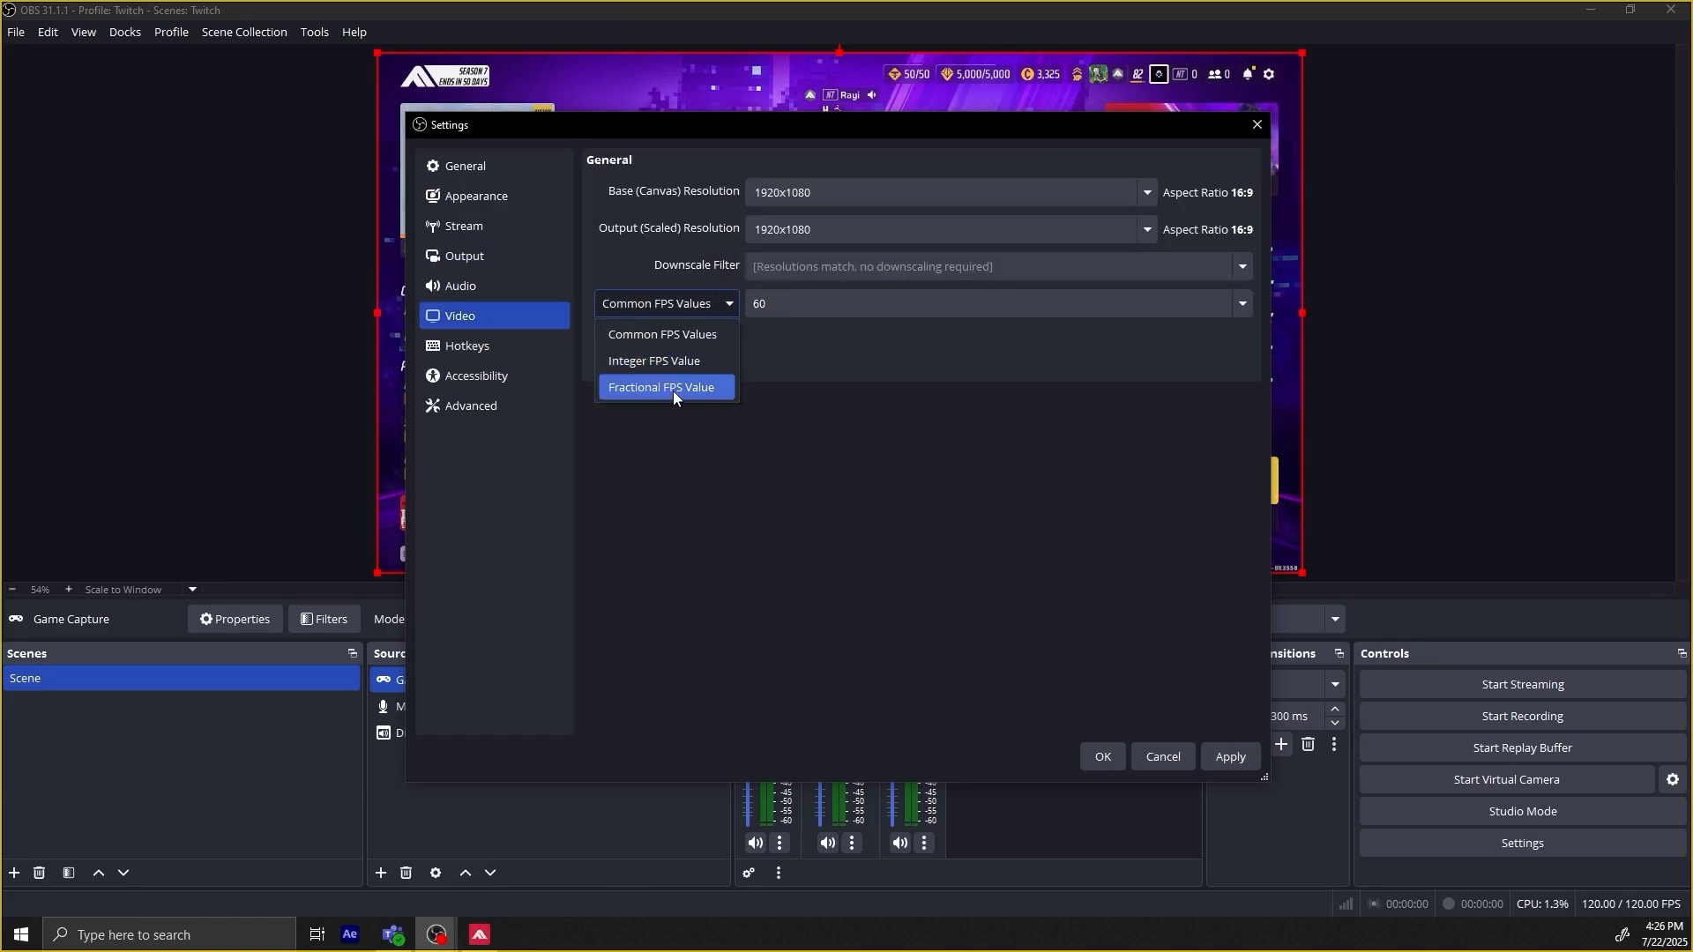
{"action": "left_click", "coordinate": [679, 362]}
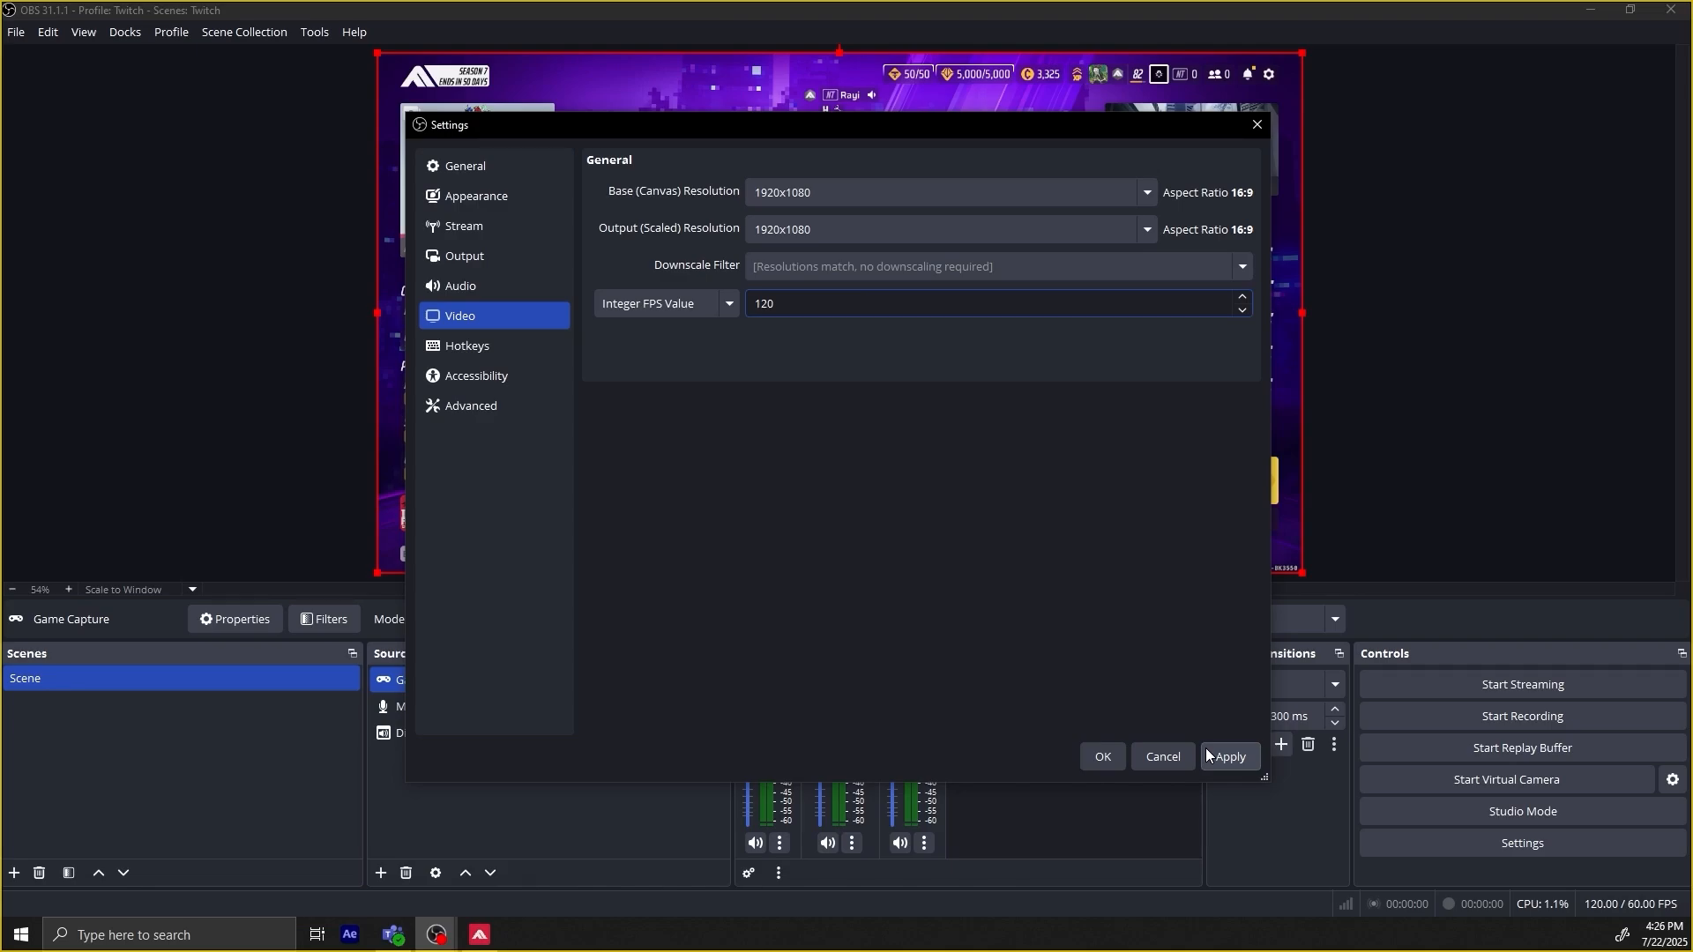
{"action": "left_click", "coordinate": [1102, 756]}
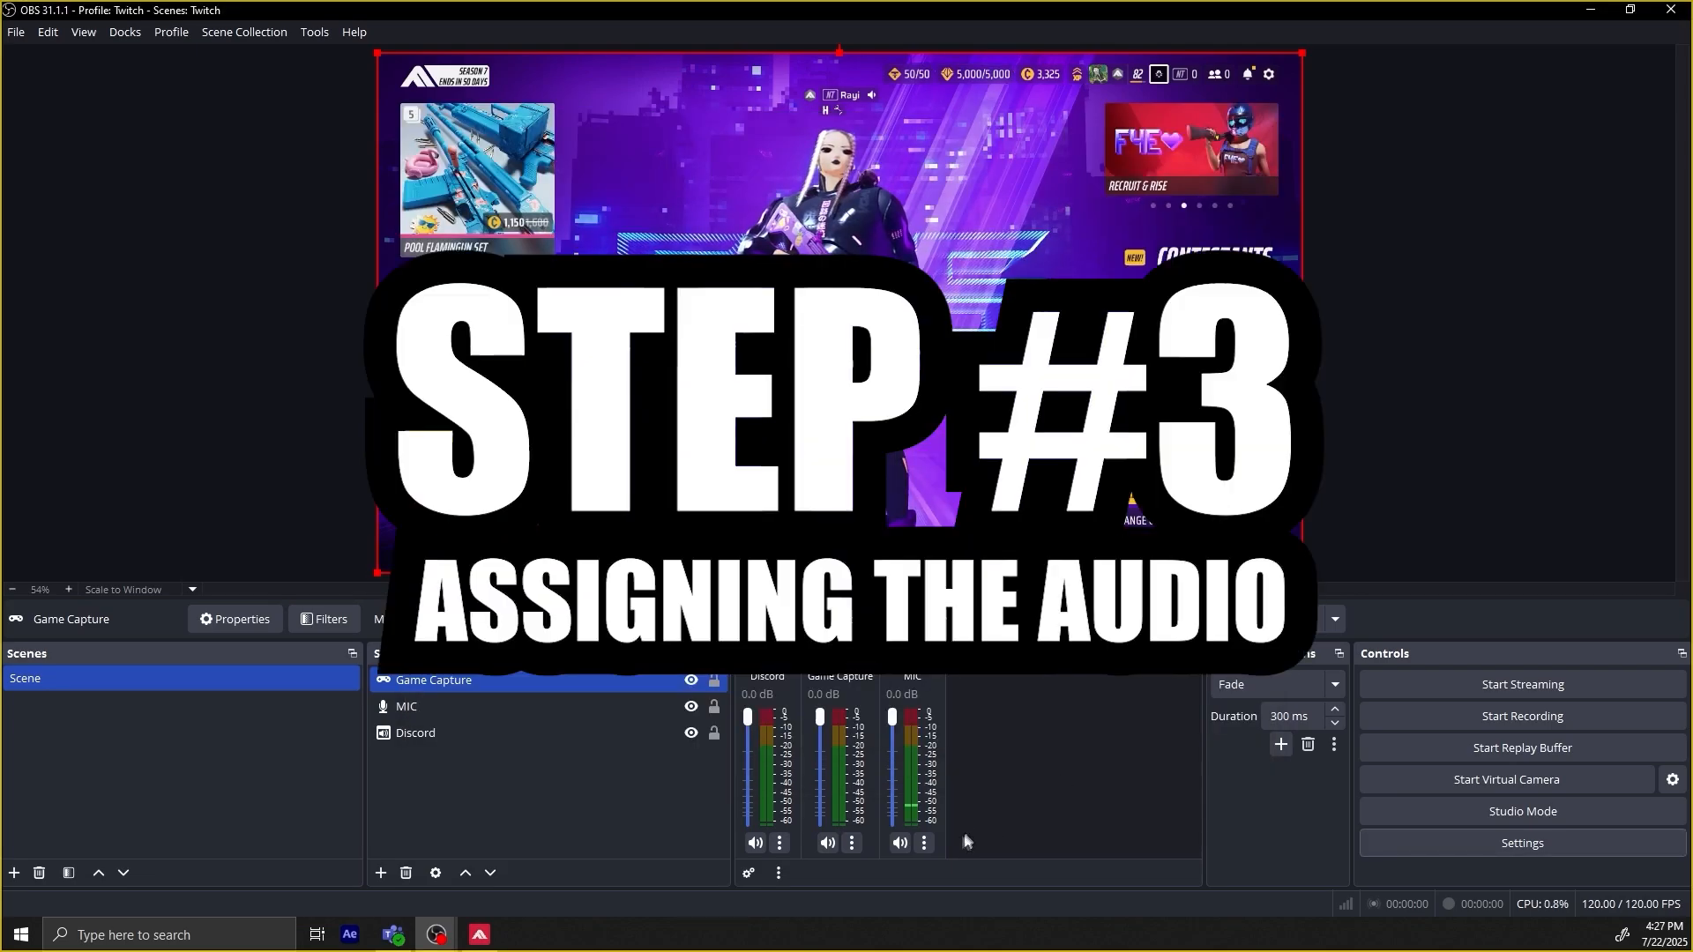
In the advanced audio properties, leave only track 3 enabled for Discord, track 1 for Game Capture and track 2 for MIC.
{"action": "right_click", "coordinate": [953, 841]}
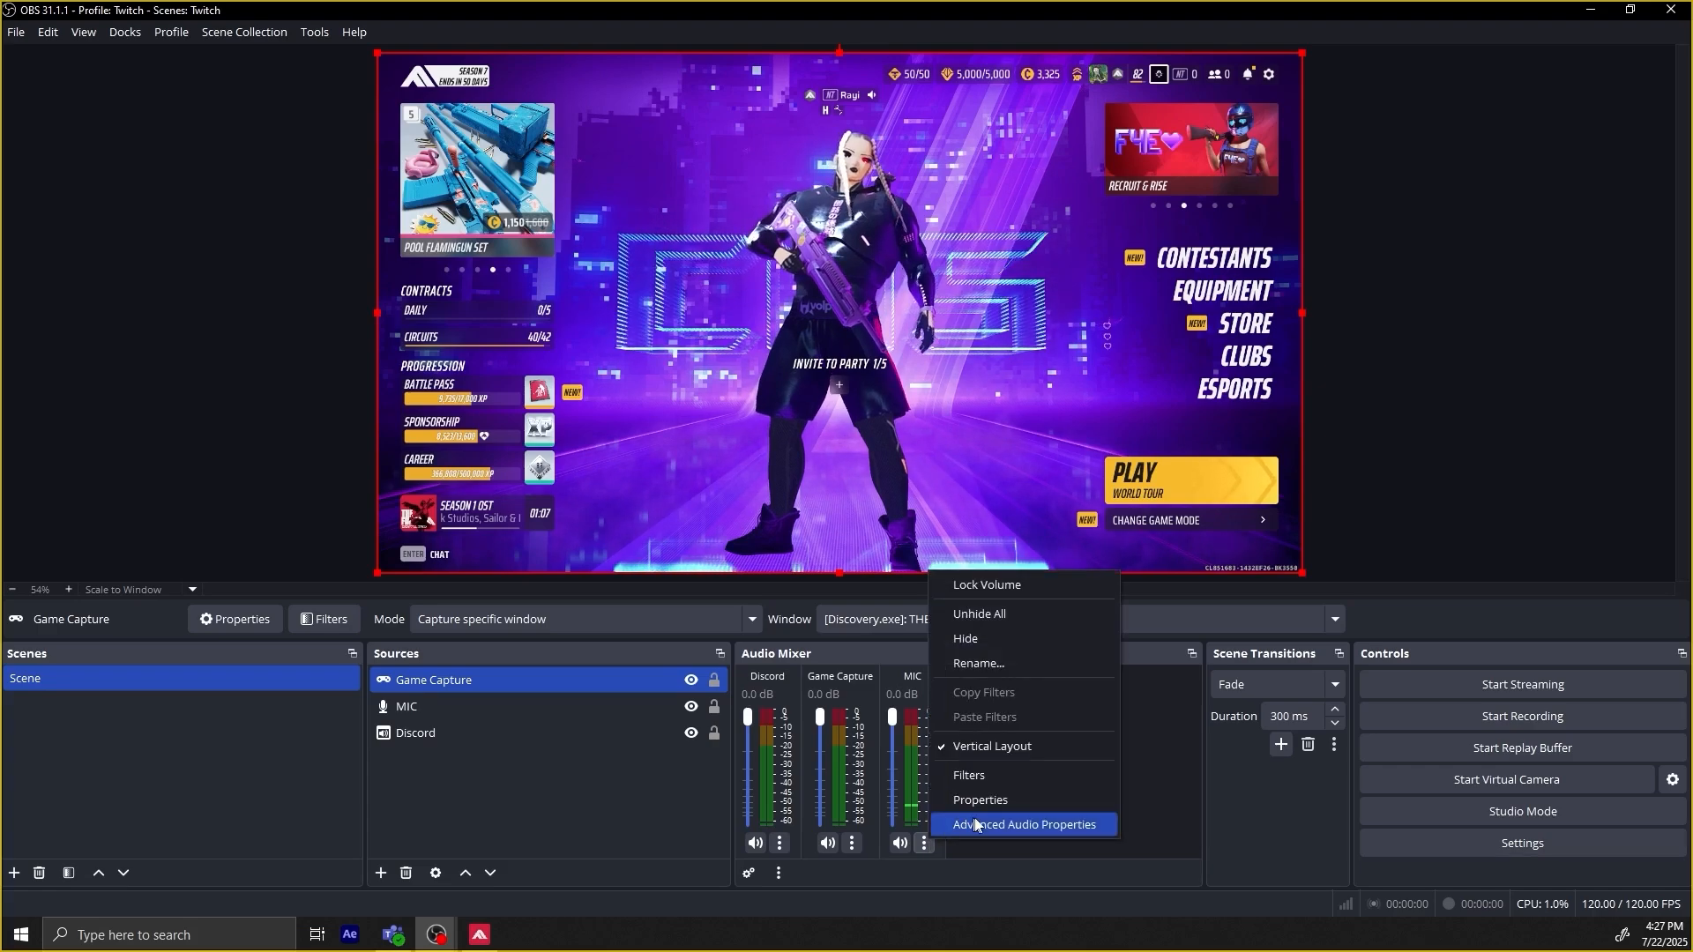
{"action": "left_click", "coordinate": [992, 827]}
{"action": "left_click", "coordinate": [1229, 435]}
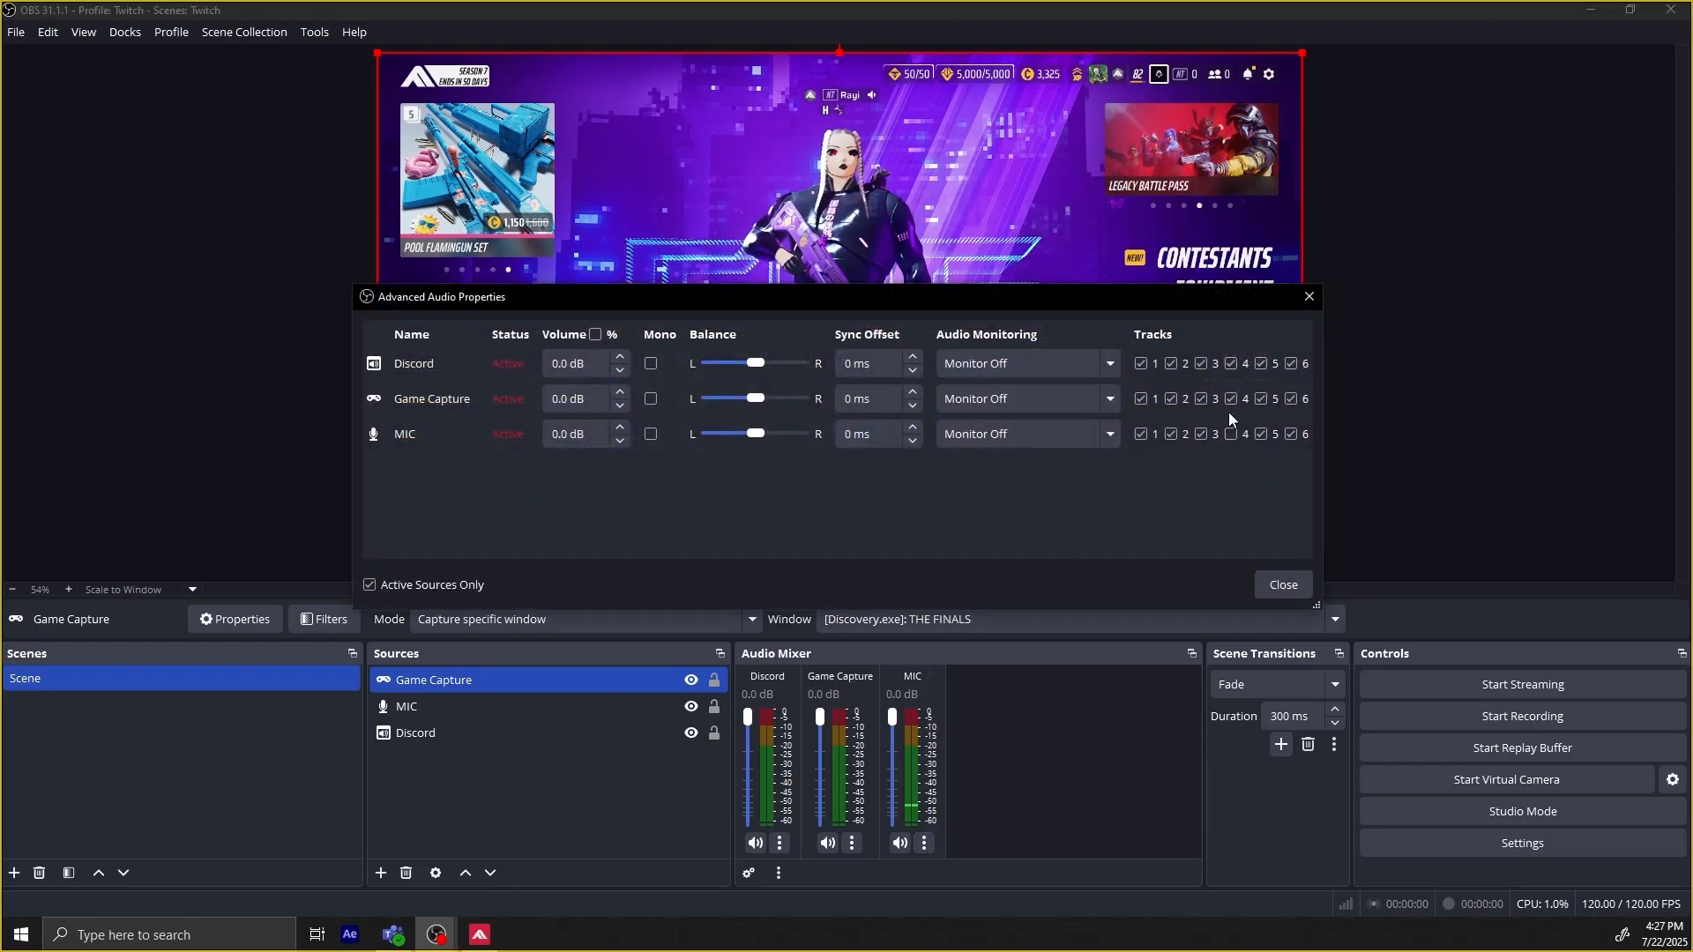
{"action": "left_click", "coordinate": [1230, 399]}
{"action": "left_click", "coordinate": [1262, 364]}
{"action": "left_click", "coordinate": [1261, 399]}
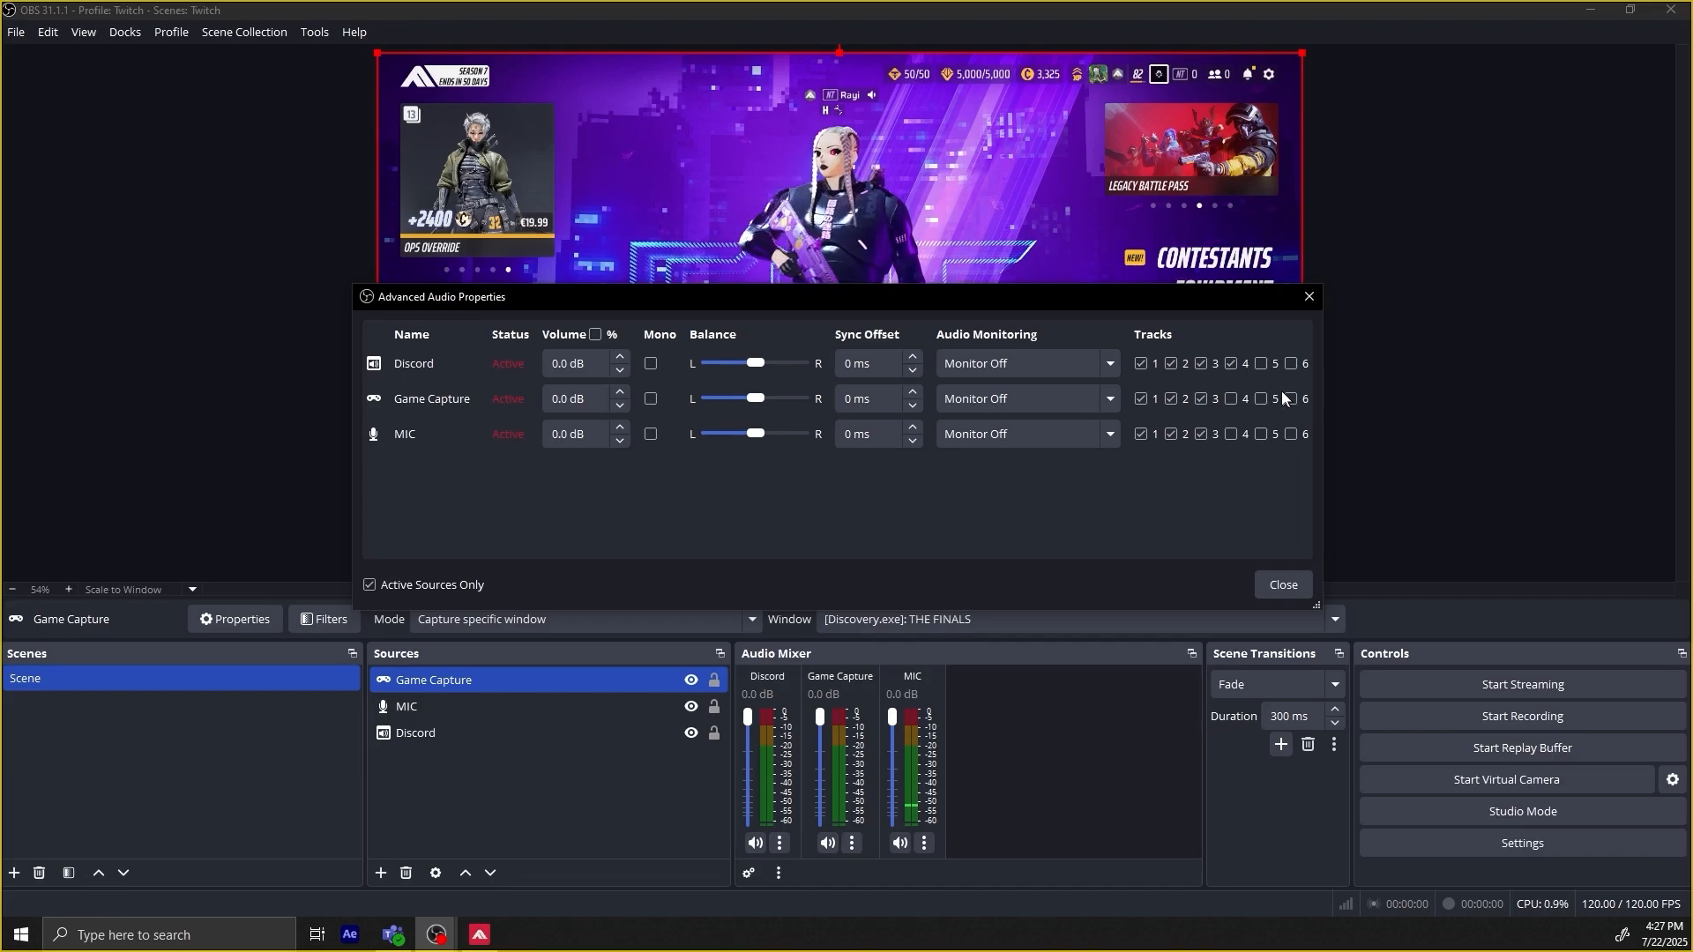
{"action": "left_click", "coordinate": [1230, 363]}
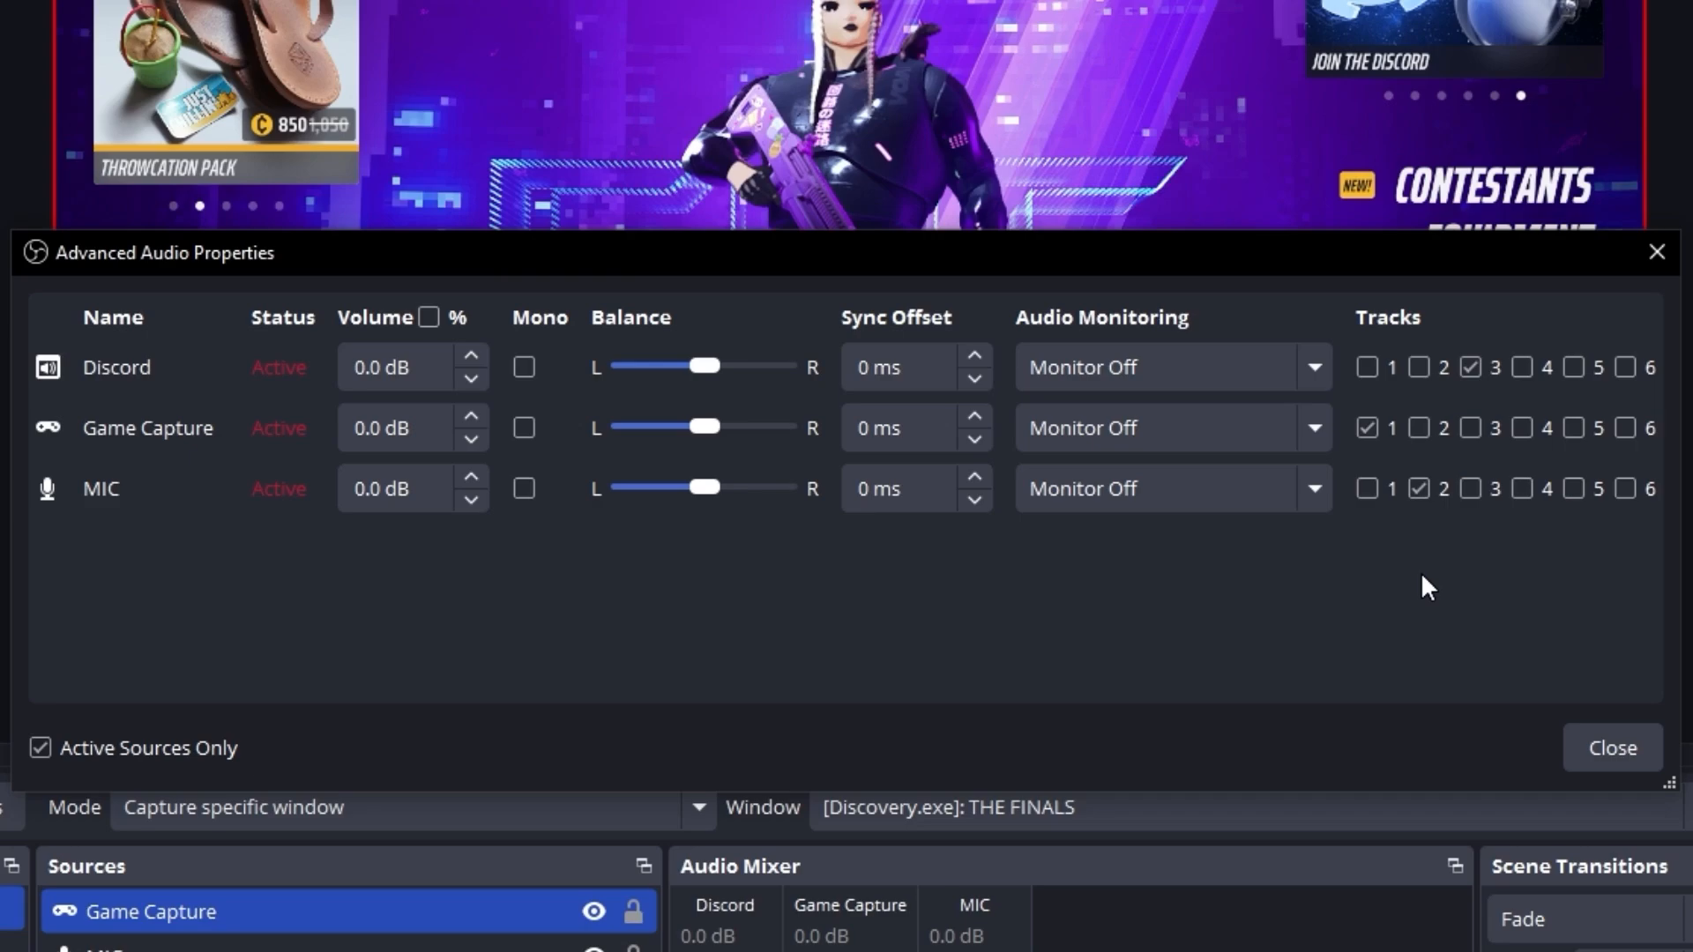
Swap the track assignment so MIC uses only track 1 and Game Capture only track 2, and close the advanced audio properties.
{"action": "left_click", "coordinate": [1366, 489]}
{"action": "left_click", "coordinate": [1418, 427]}
{"action": "left_click", "coordinate": [1419, 488]}
{"action": "left_click", "coordinate": [1367, 428]}
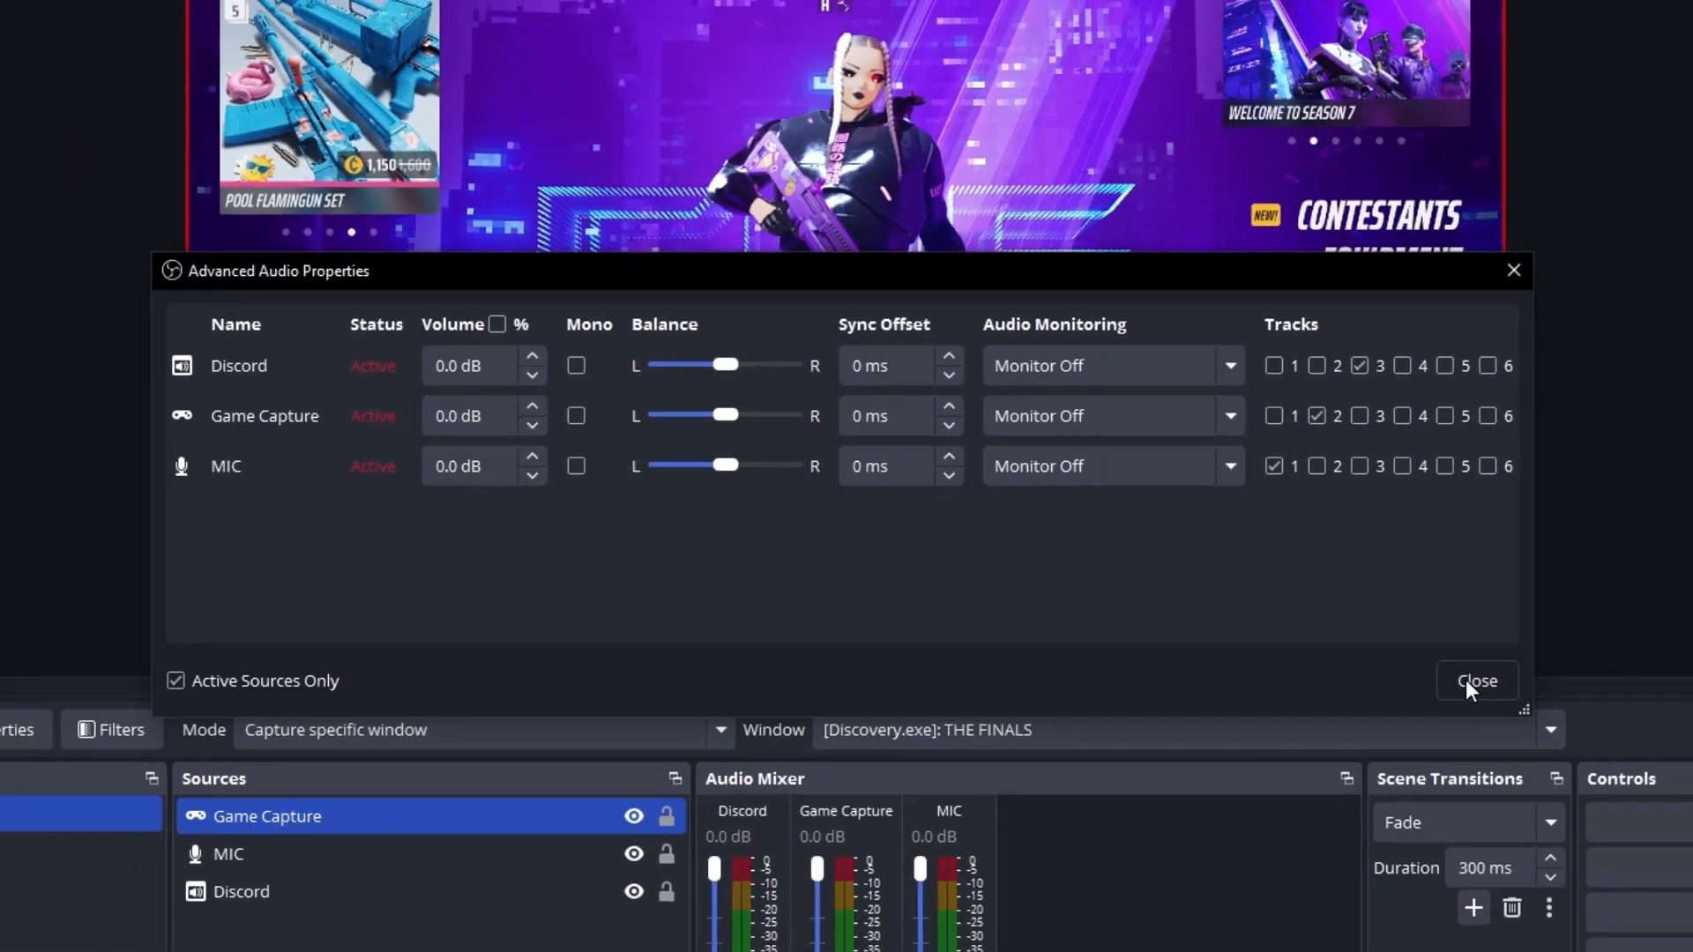
{"action": "left_click", "coordinate": [1600, 751]}
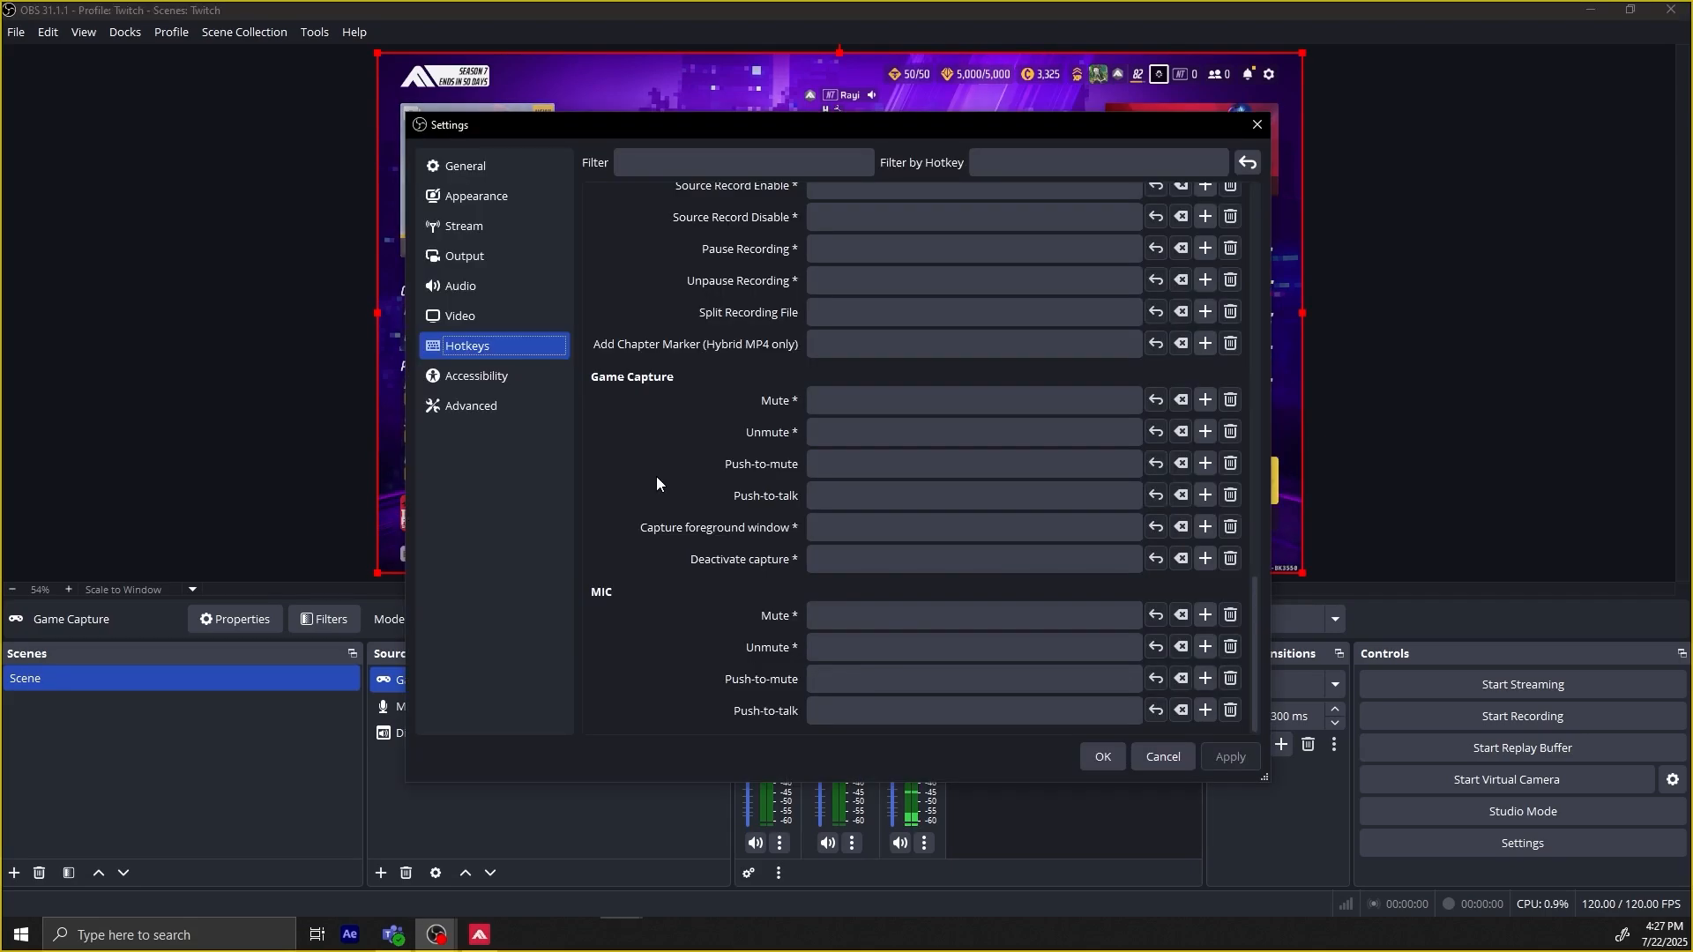
Assign V as the push-to-talk hotkey for the MIC source and apply the hotkey settings.
{"action": "left_click", "coordinate": [845, 712]}
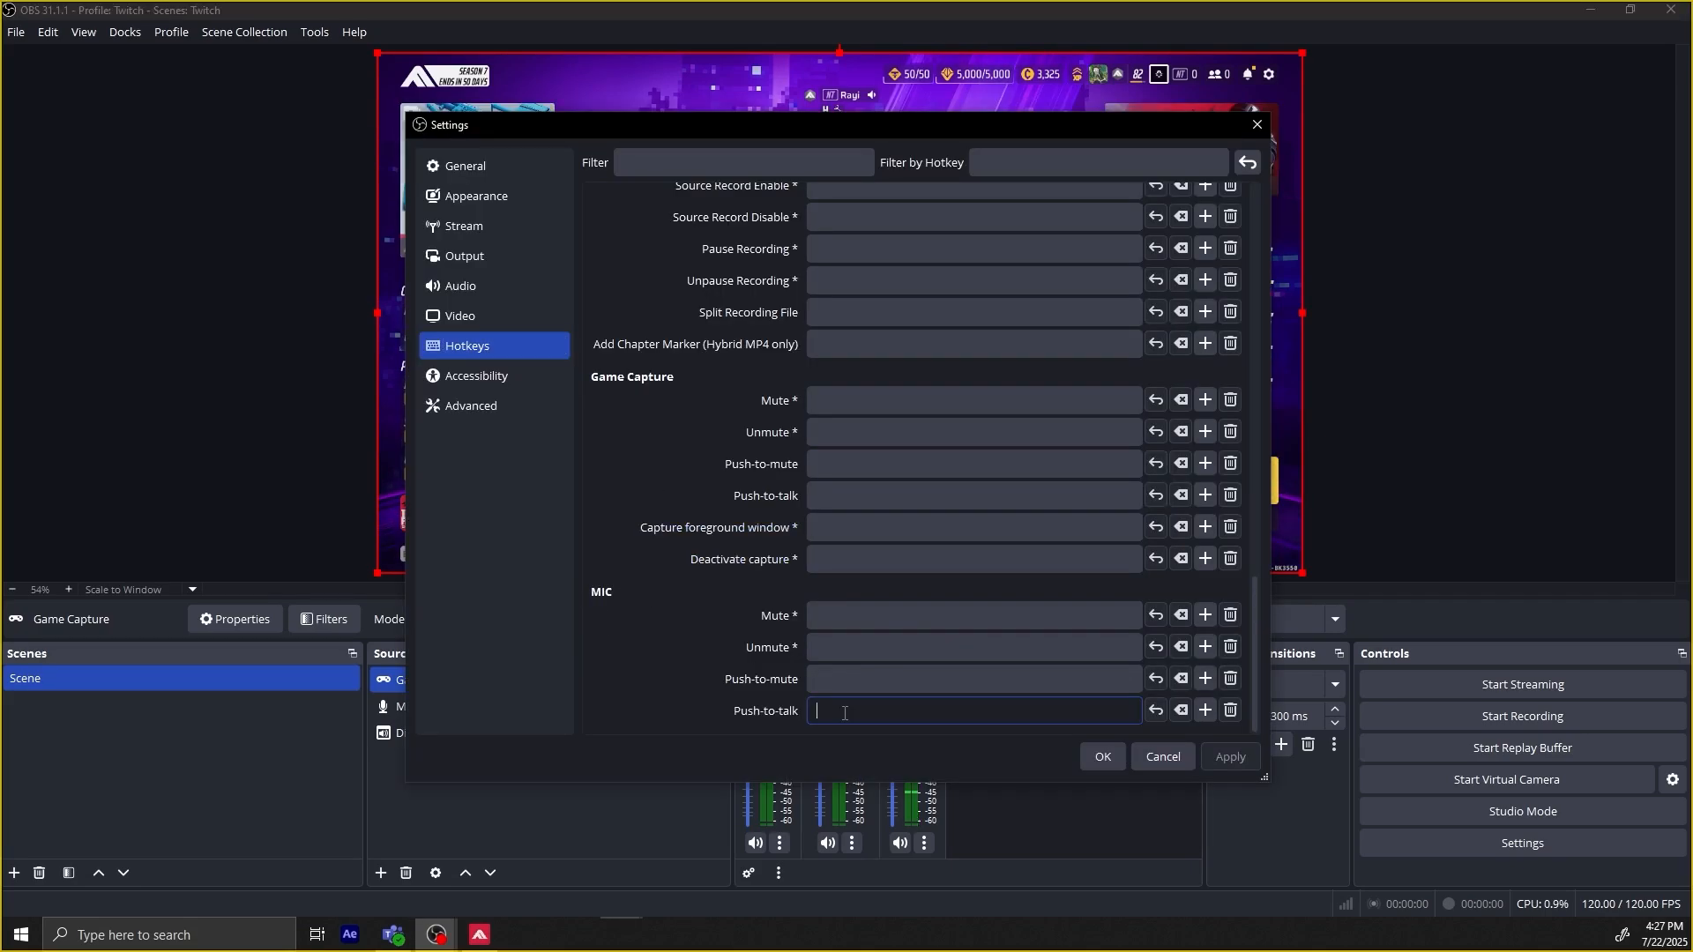
{"action": "left_click", "coordinate": [1231, 757]}
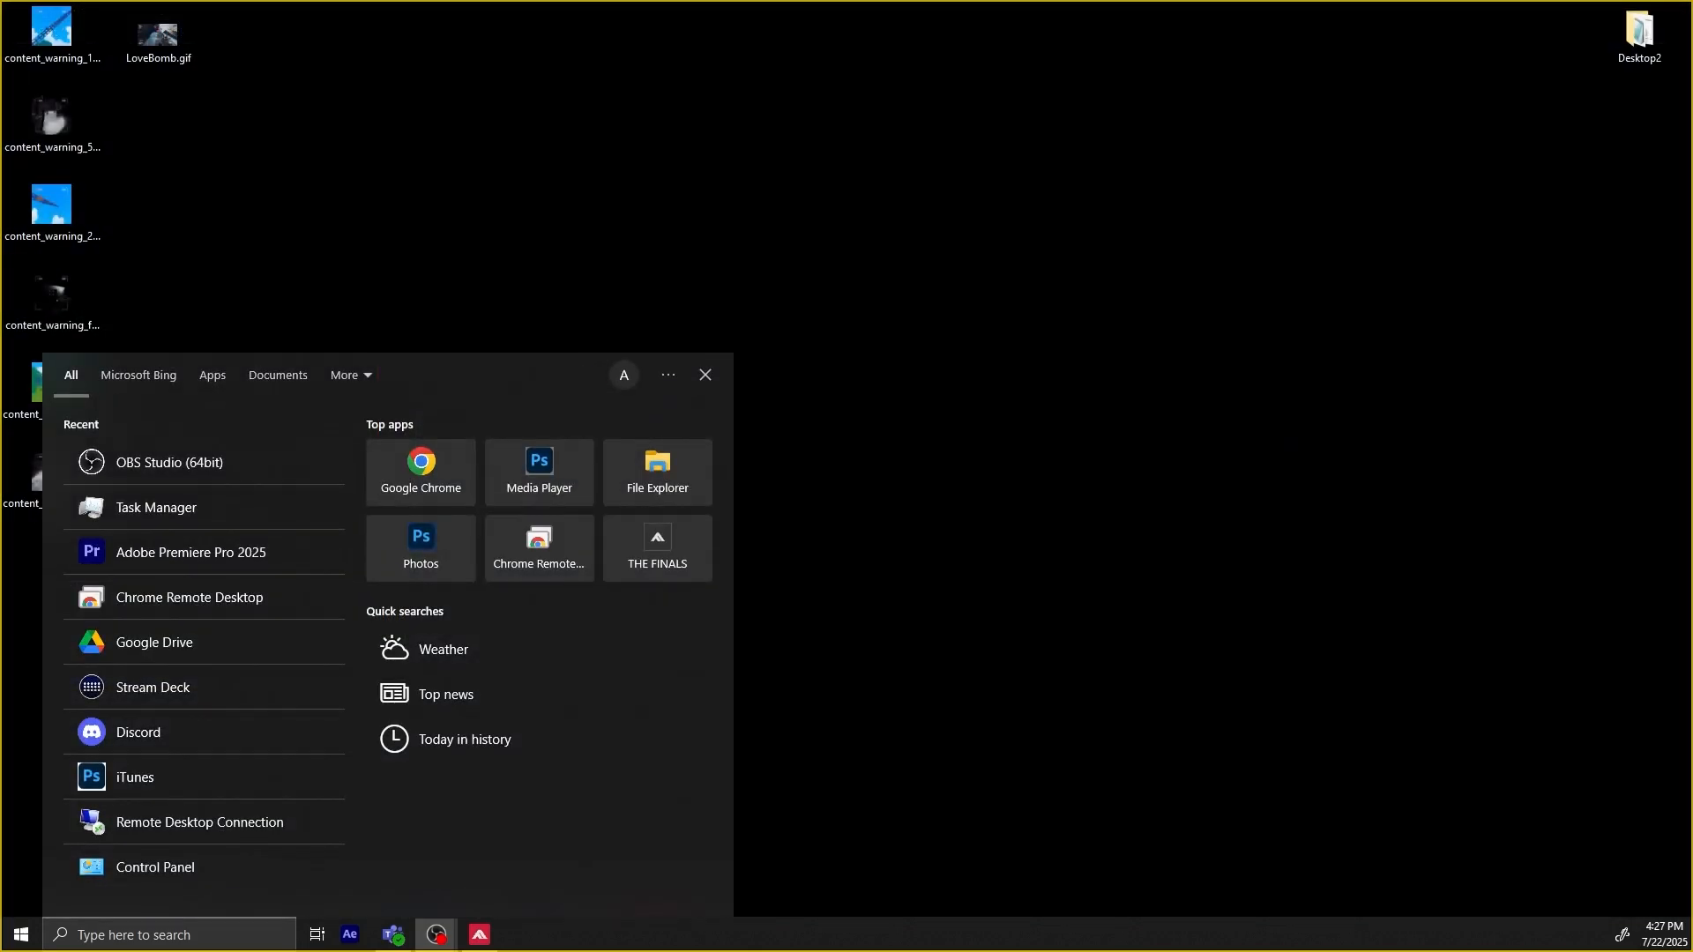
Search Windows for obs and open the file location of the OBS Studio (64bit) shortcut.
{"action": "type", "text": "obs"}
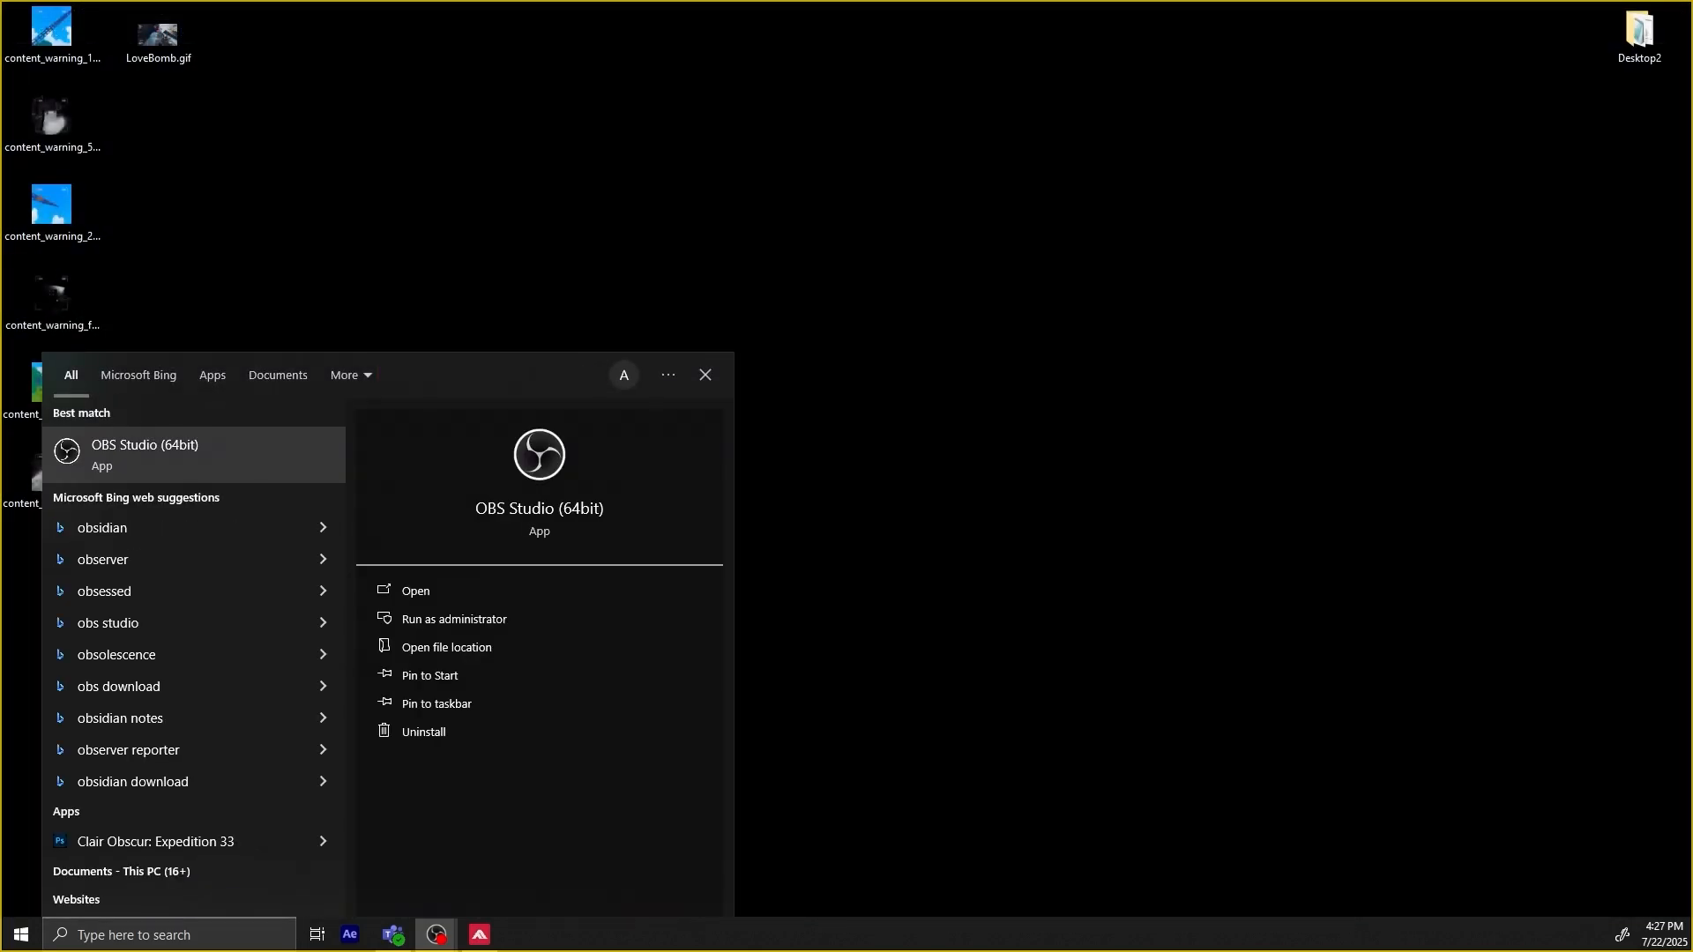
{"action": "right_click", "coordinate": [182, 458]}
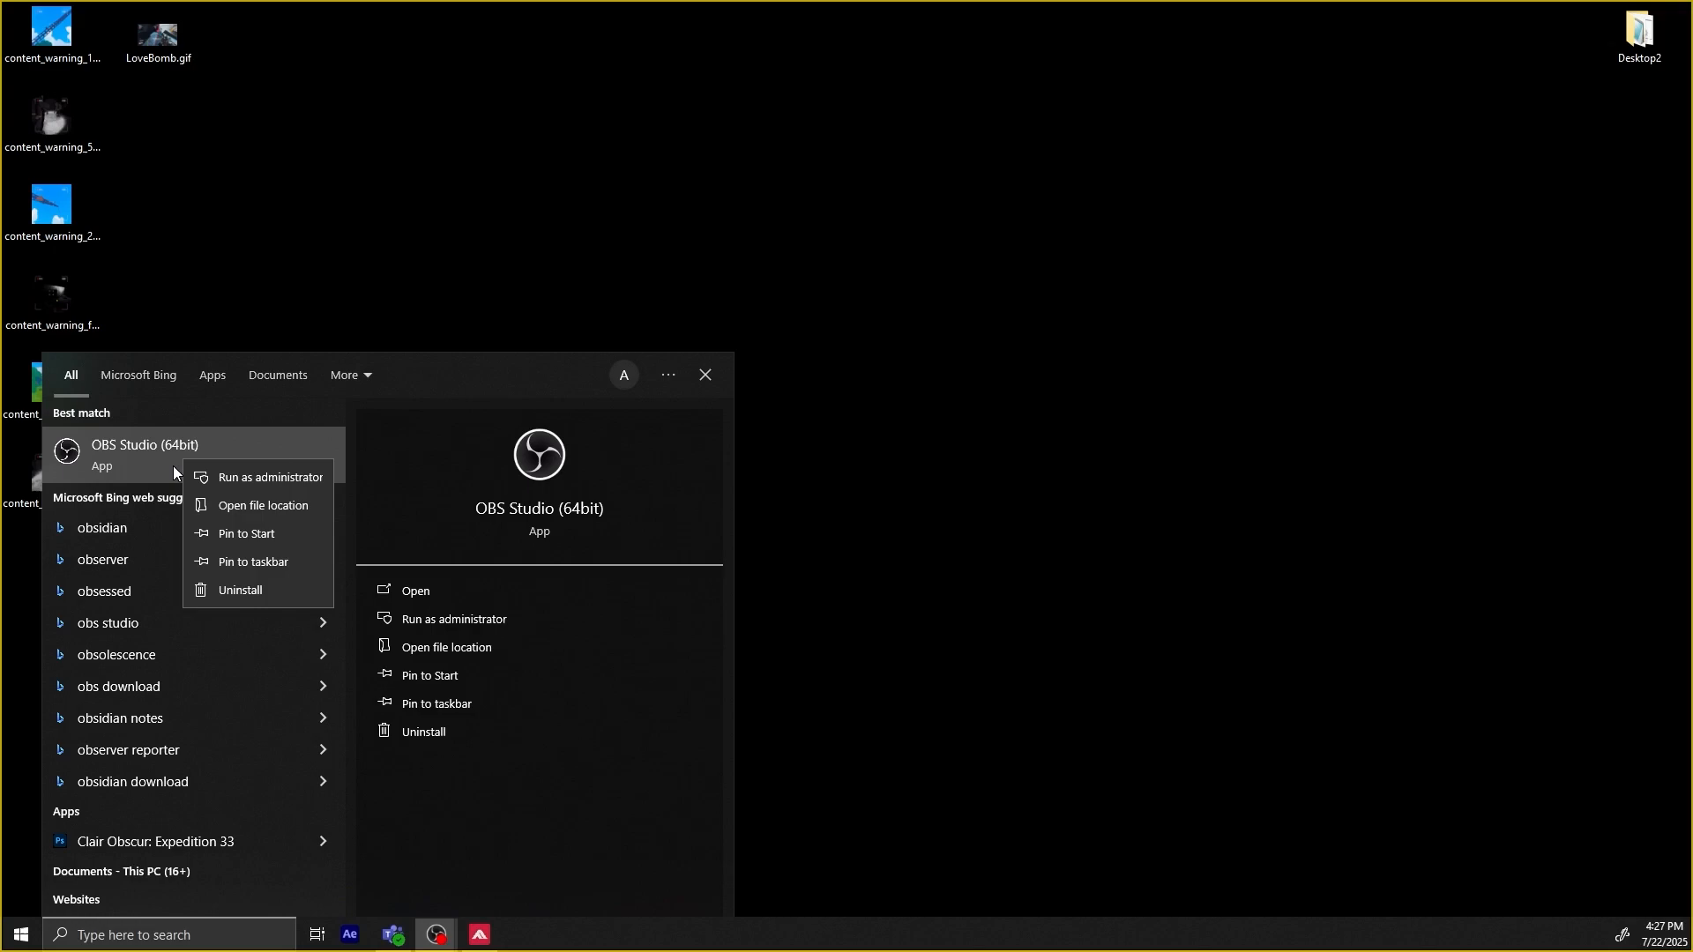
{"action": "left_click", "coordinate": [294, 510]}
Open the OBS Studio (64bit) shortcut's properties and select the --startreplaybuffer parameter at the end of its target.
{"action": "right_click", "coordinate": [507, 277]}
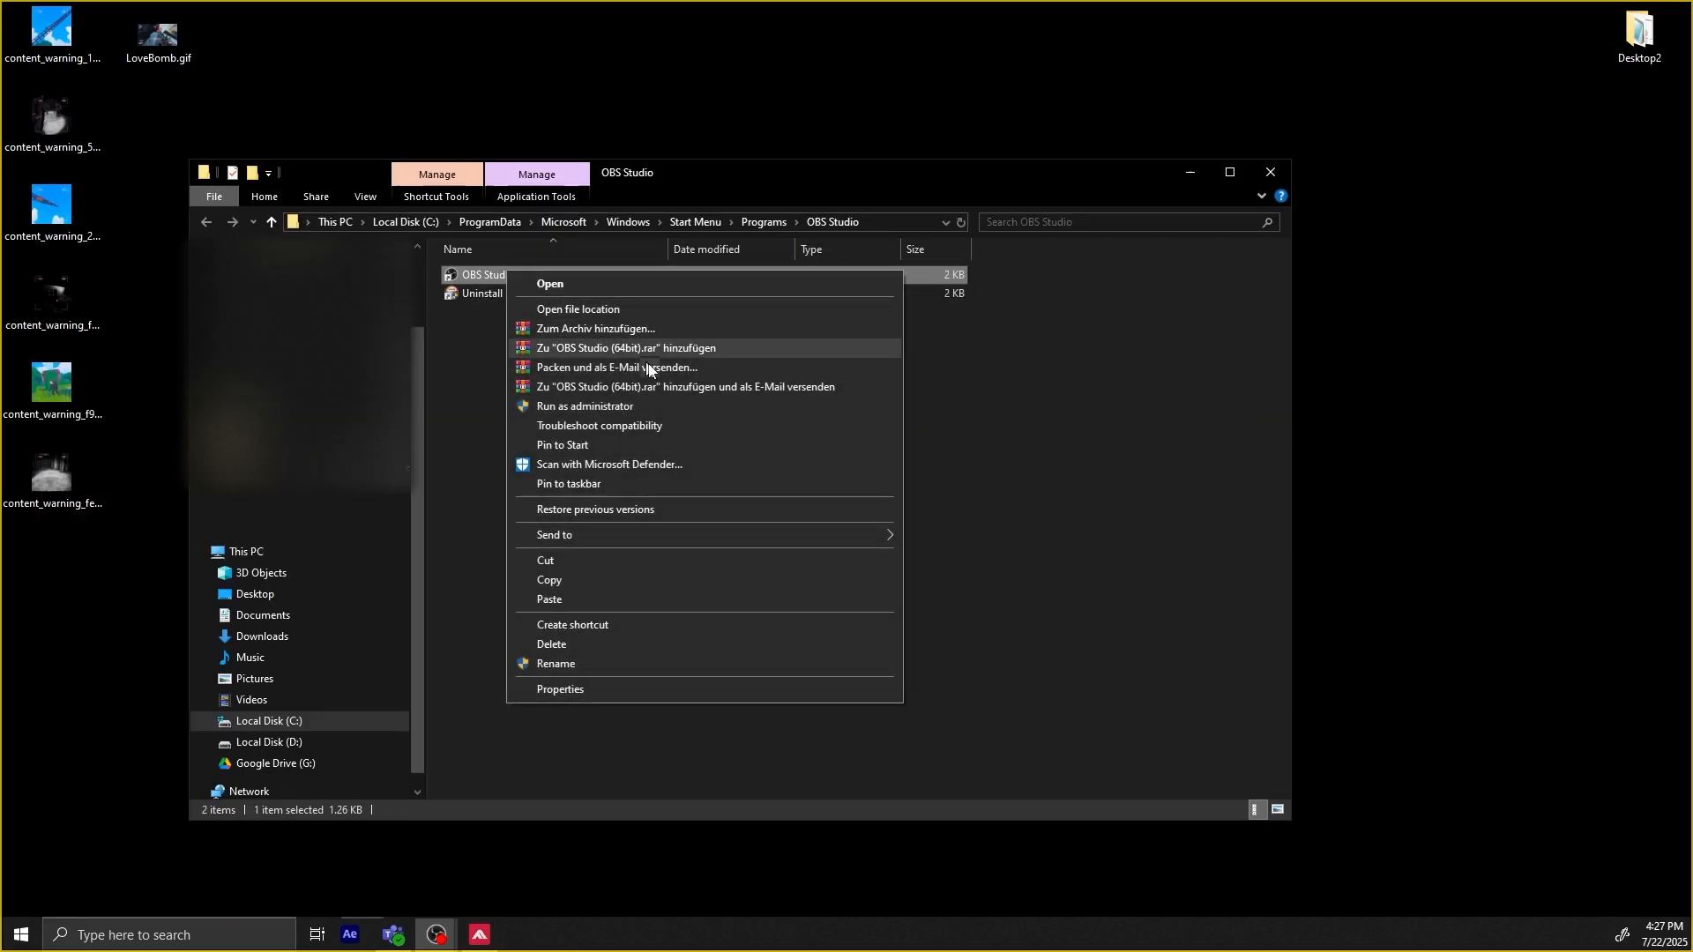
{"action": "left_click", "coordinate": [620, 690]}
{"action": "left_click", "coordinate": [762, 446]}
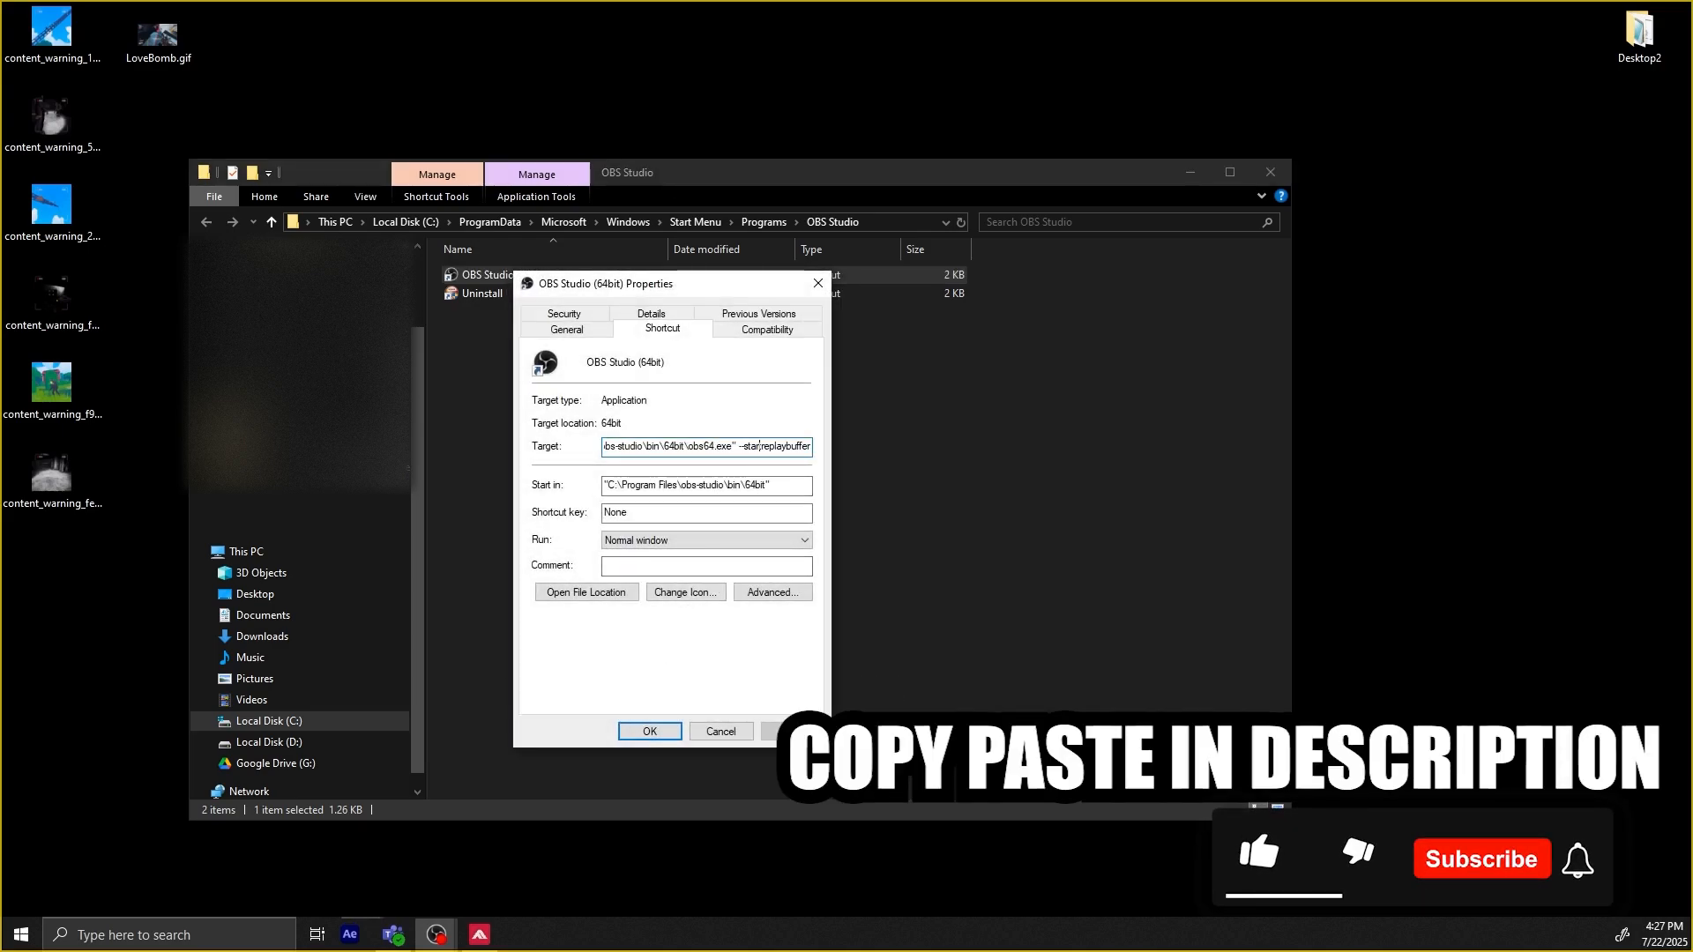
{"action": "left_click_drag", "start_coordinate": [737, 446], "coordinate": [833, 441]}
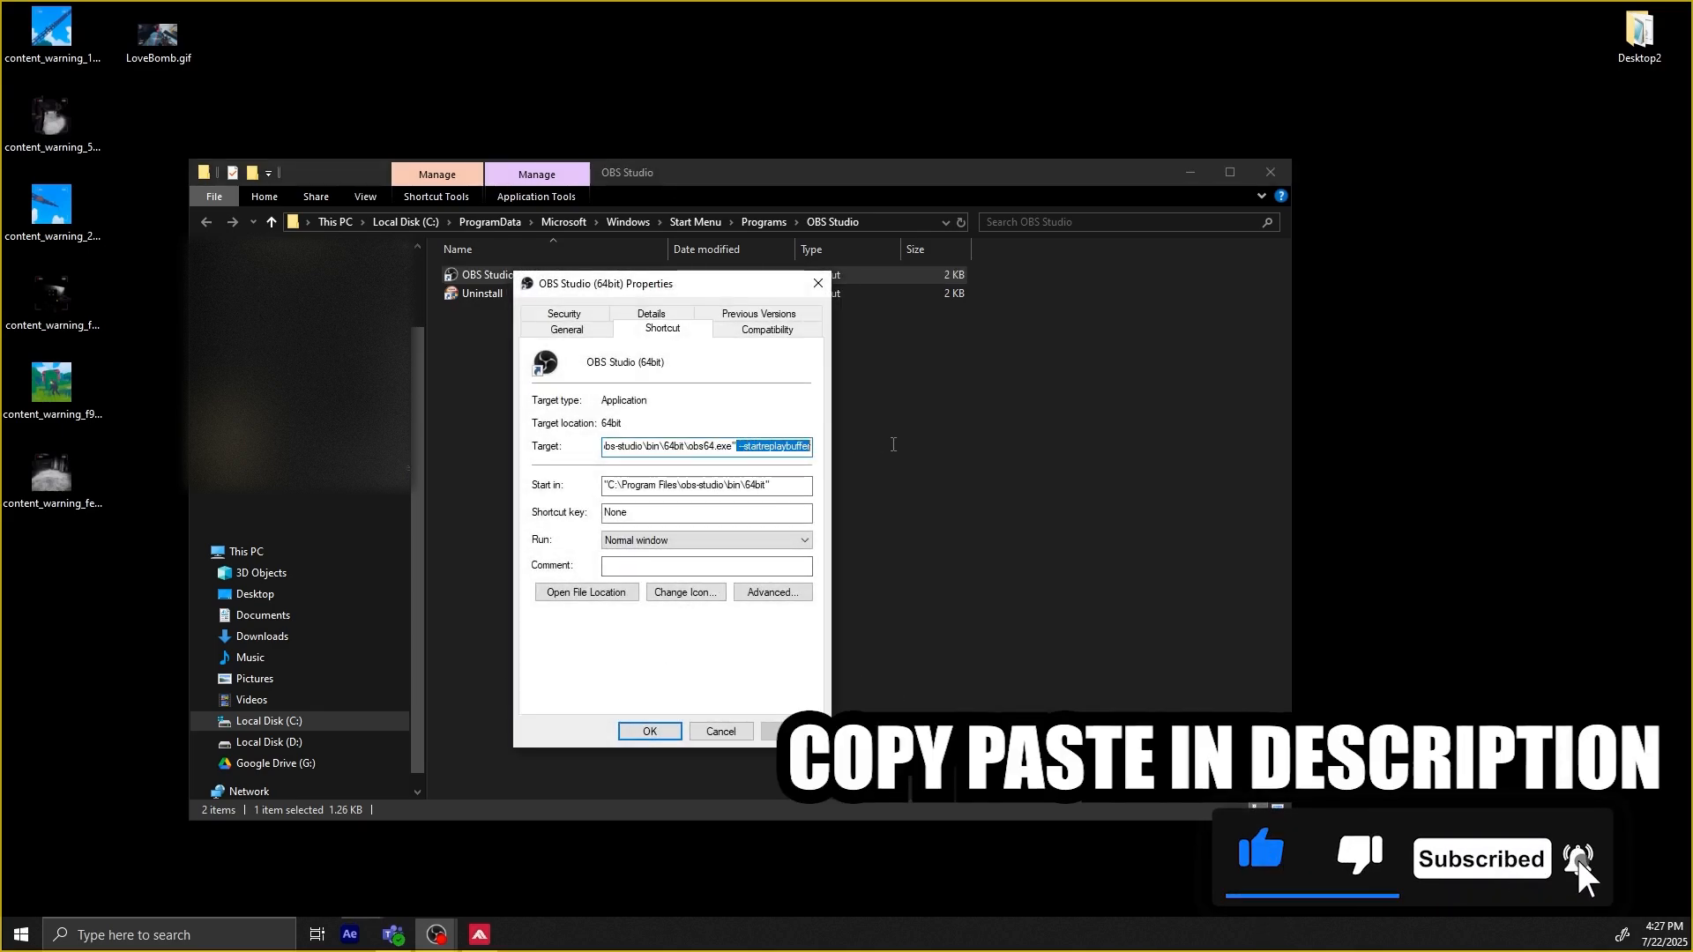